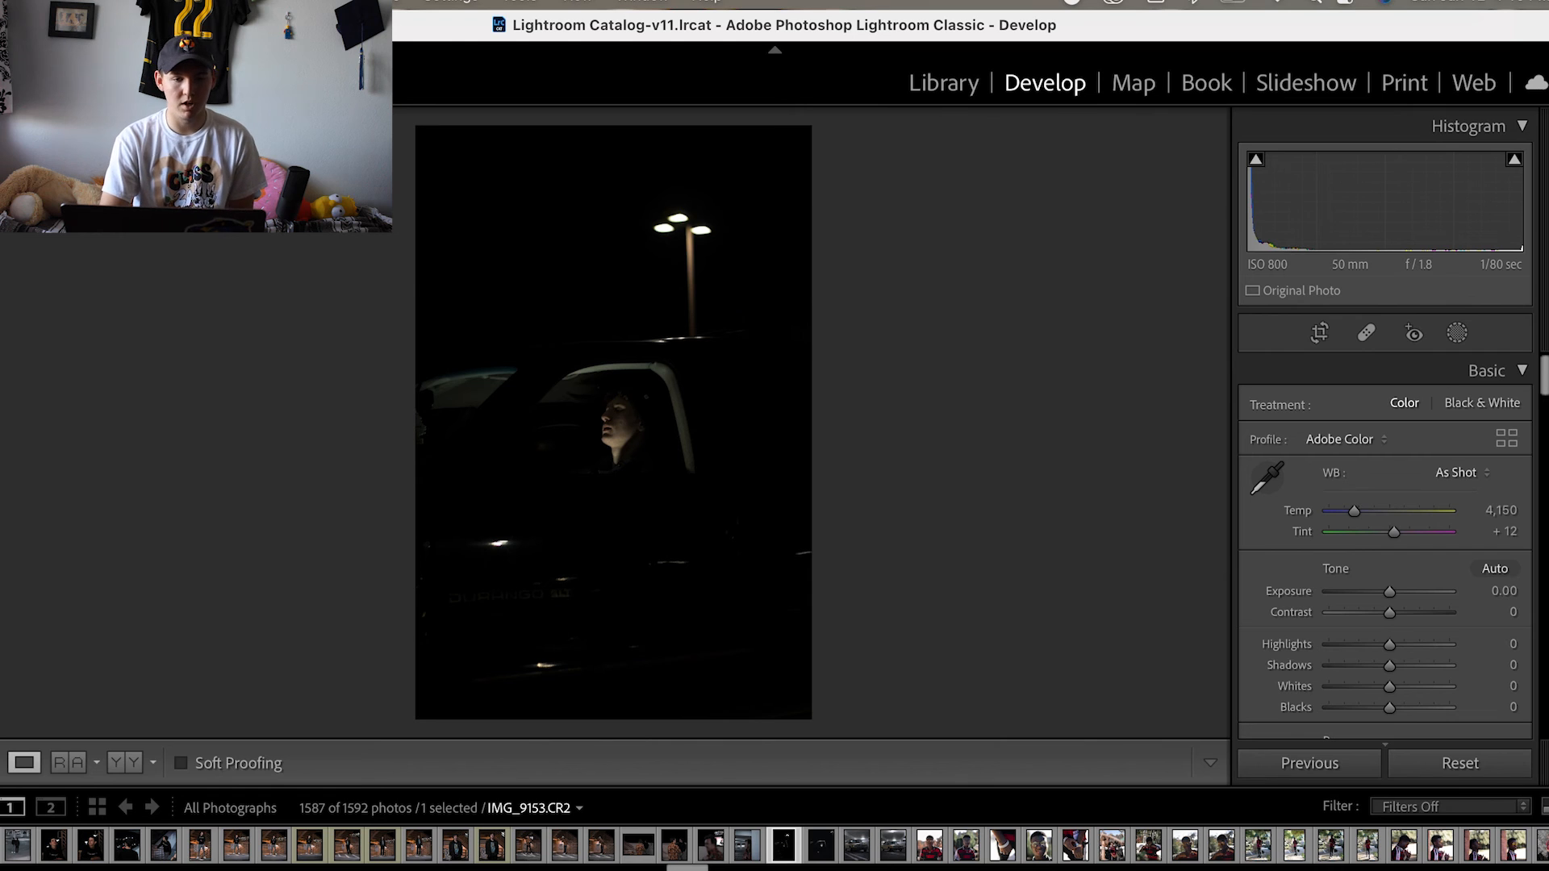
- Raise the exposure to +0.05 and the highlights to +10
key("shift+f")
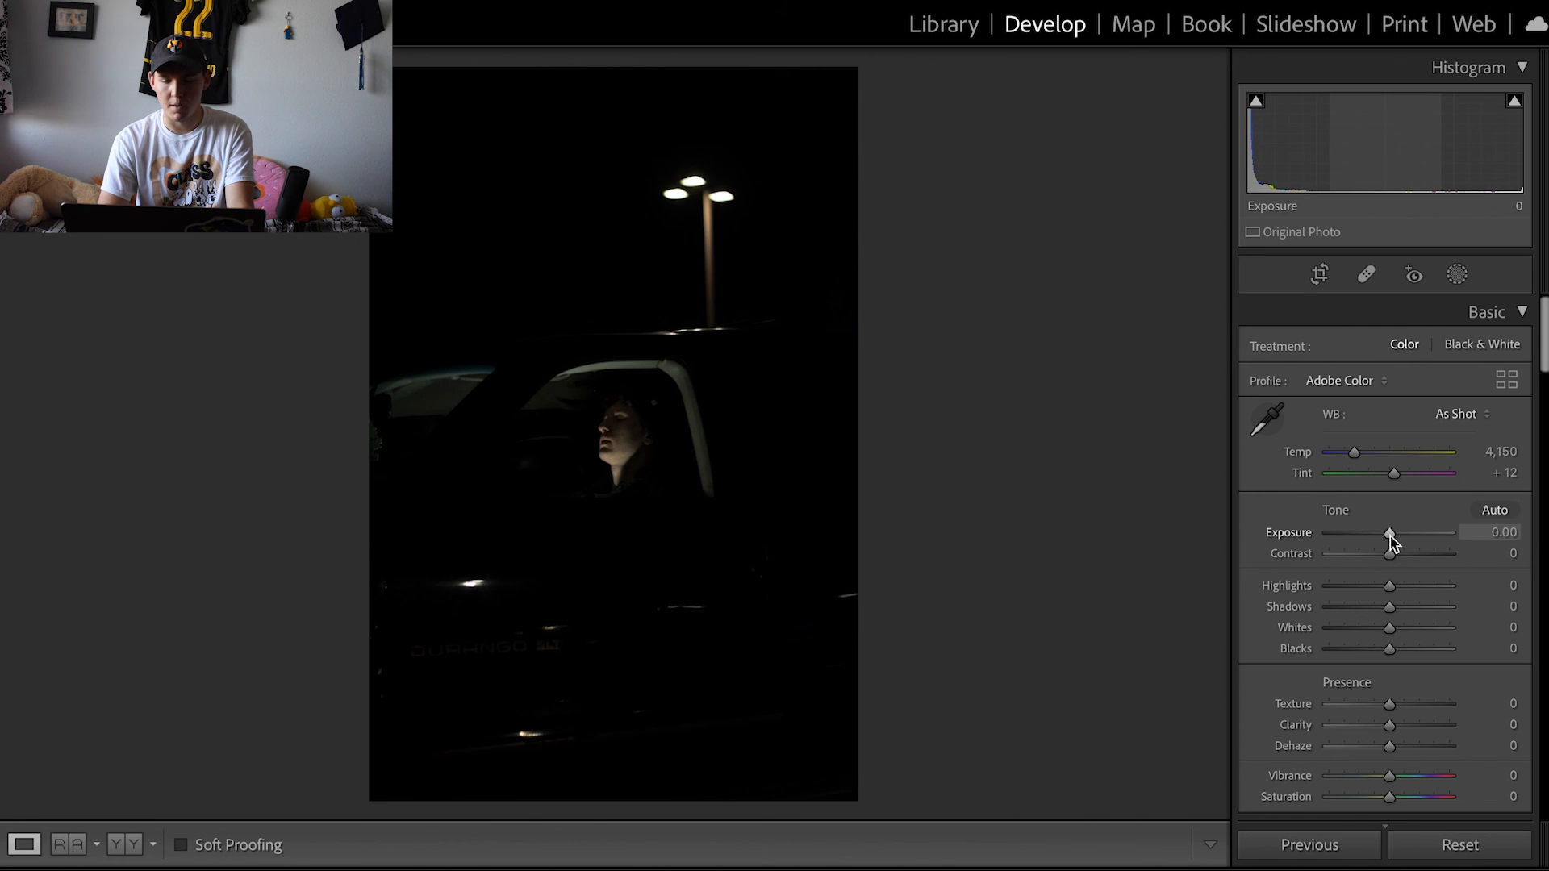
left_click_drag(1391, 542, 1391, 542)
key("XF86MonBrightnessUp")
key("XF86MonBrightnessUp")
key("XF86MonBrightnessUp")
key("XF86MonBrightnessUp")
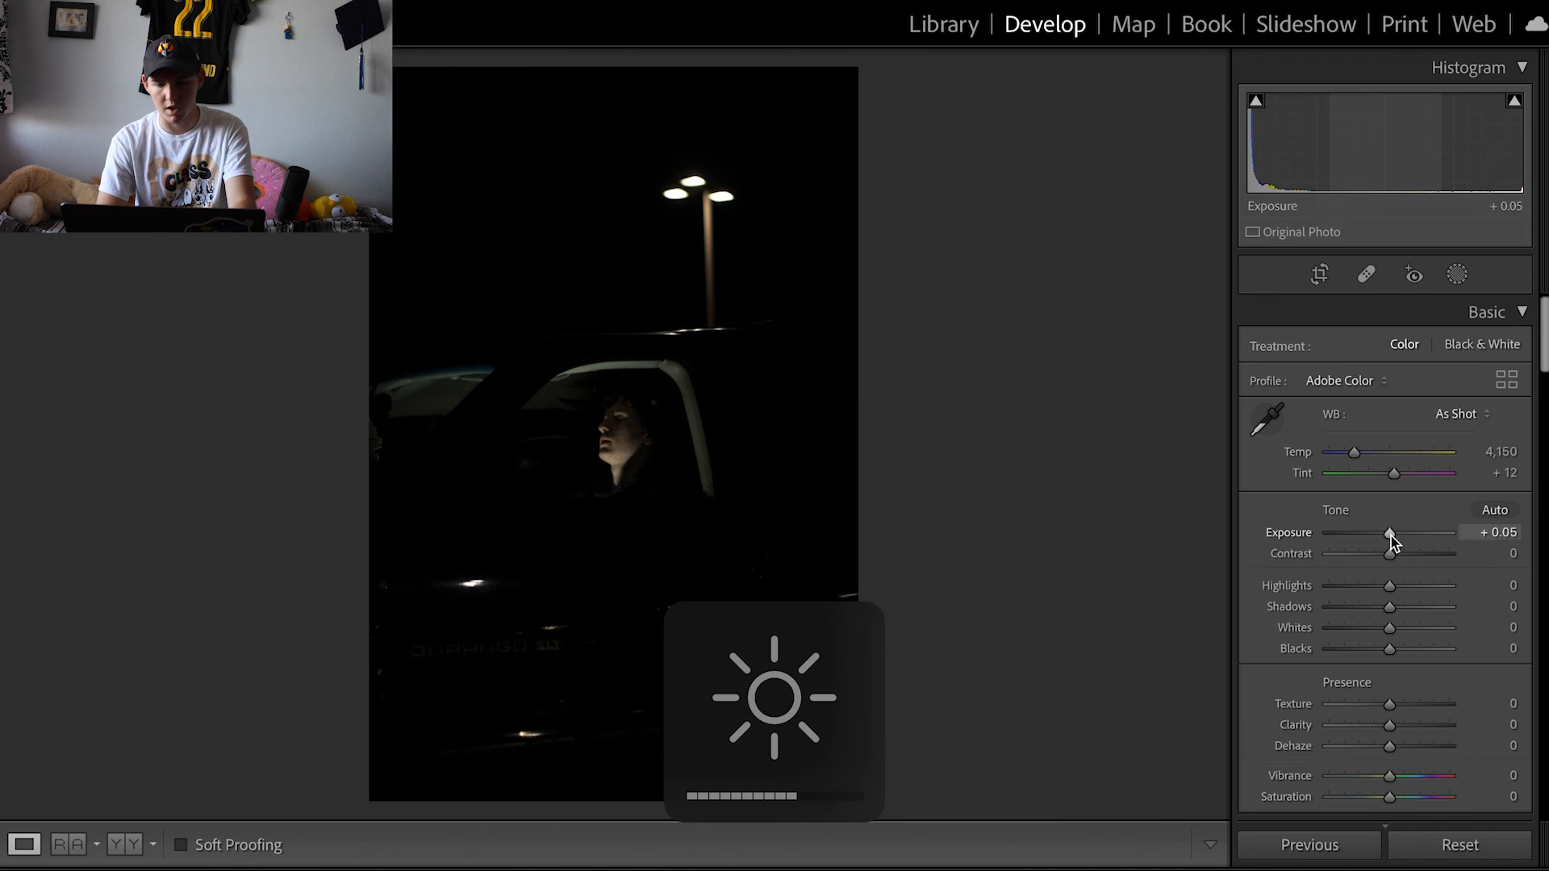
left_click_drag(1391, 593, 1396, 595)
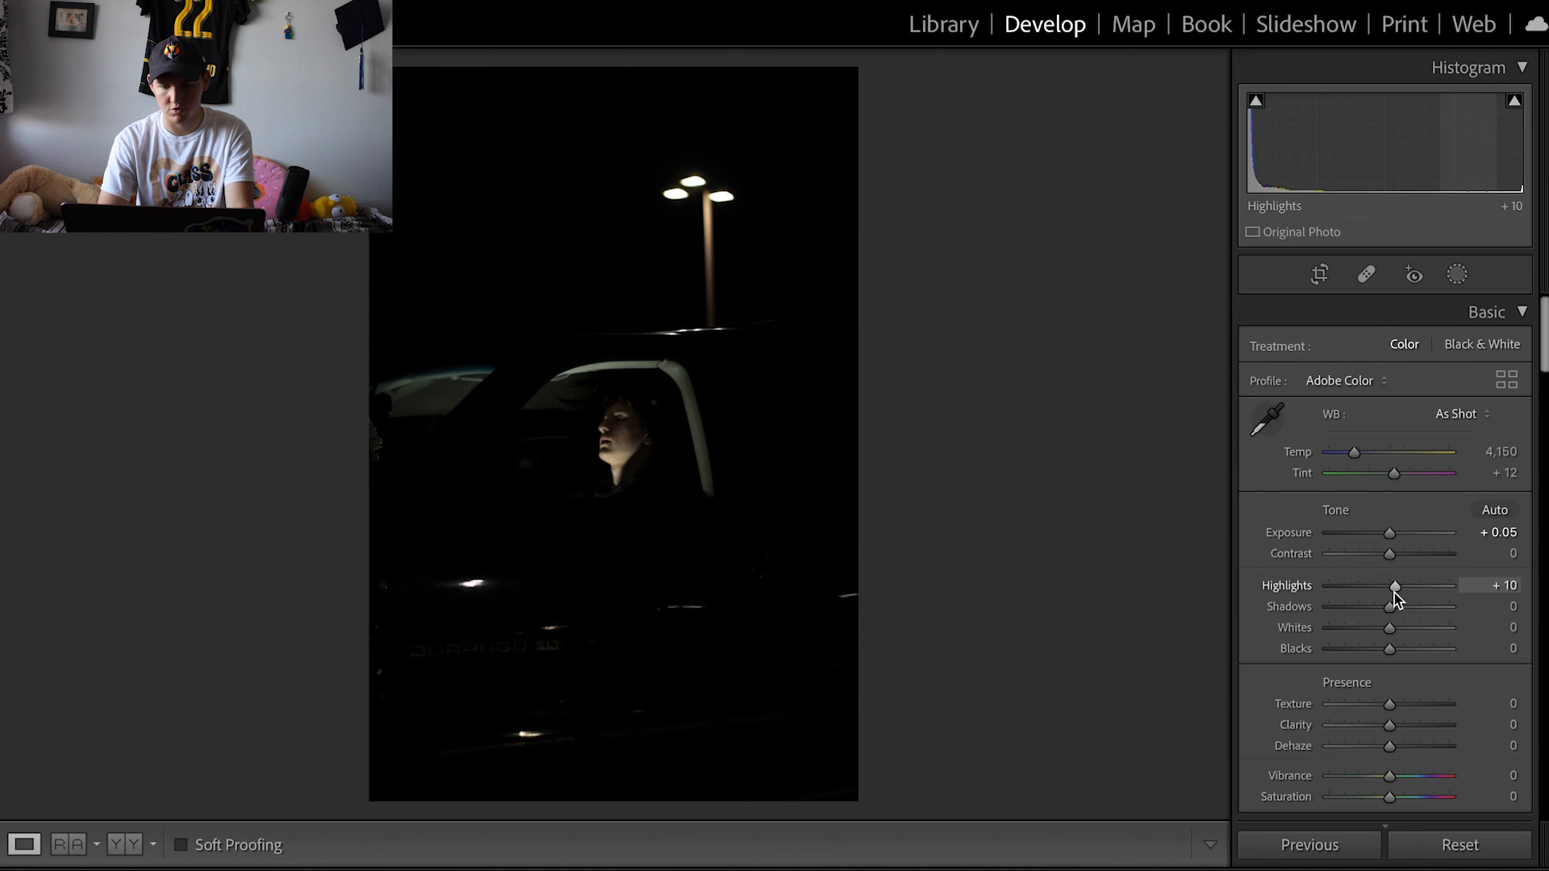
- Switch the photo's profile to Adobe Monochrome for black and white
left_click(1387, 388)
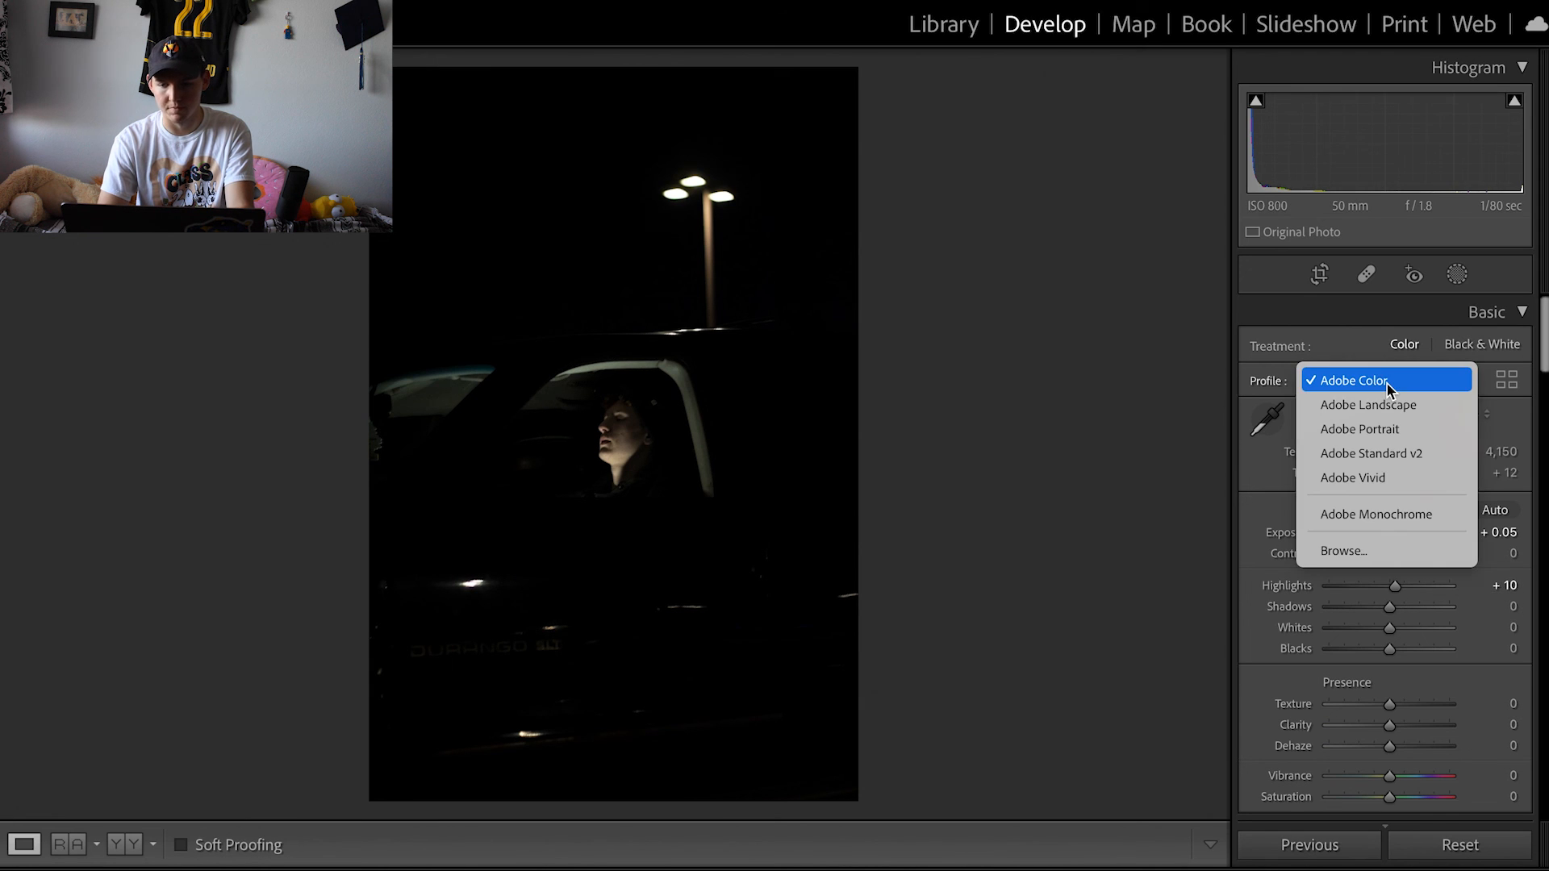
left_click(1357, 518)
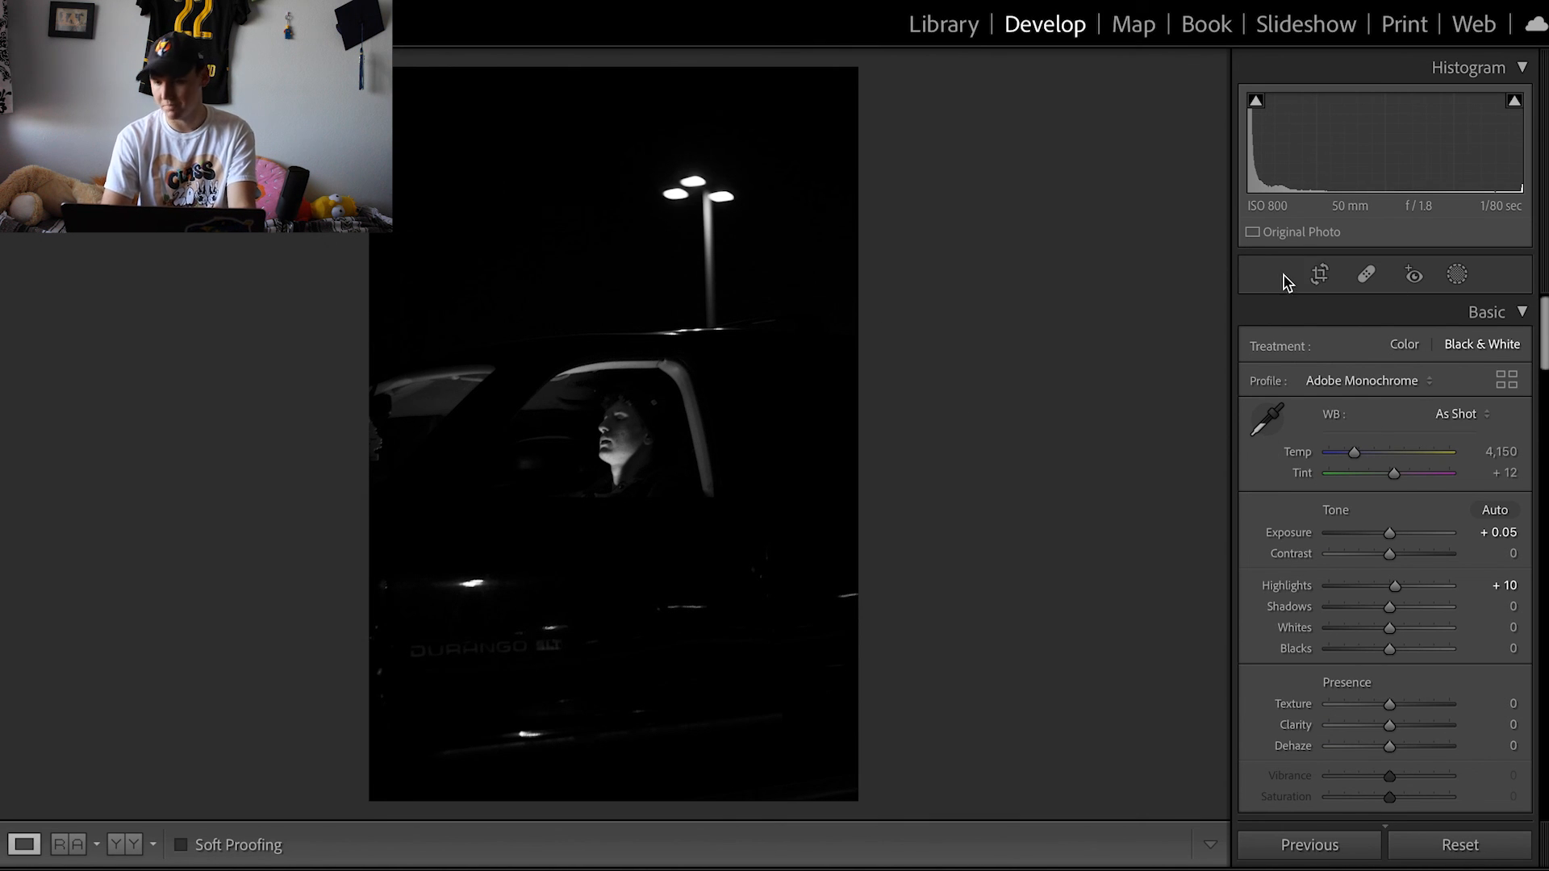
- Crop the photo to the 4 x 5 / 8 x 10 aspect ratio and close the crop tool
left_click(1320, 276)
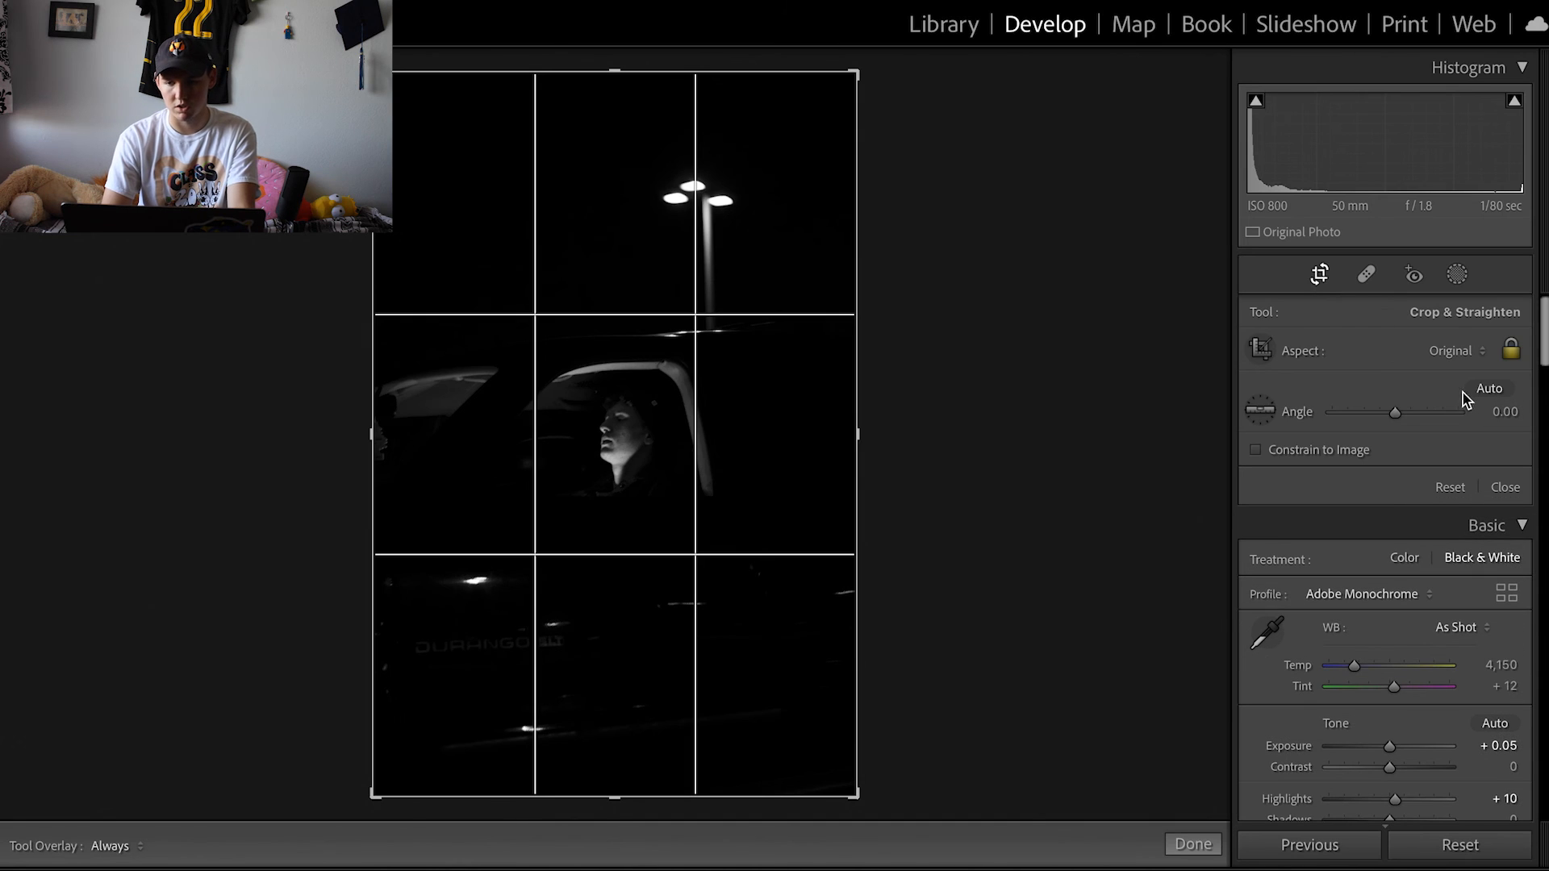
left_click(1464, 355)
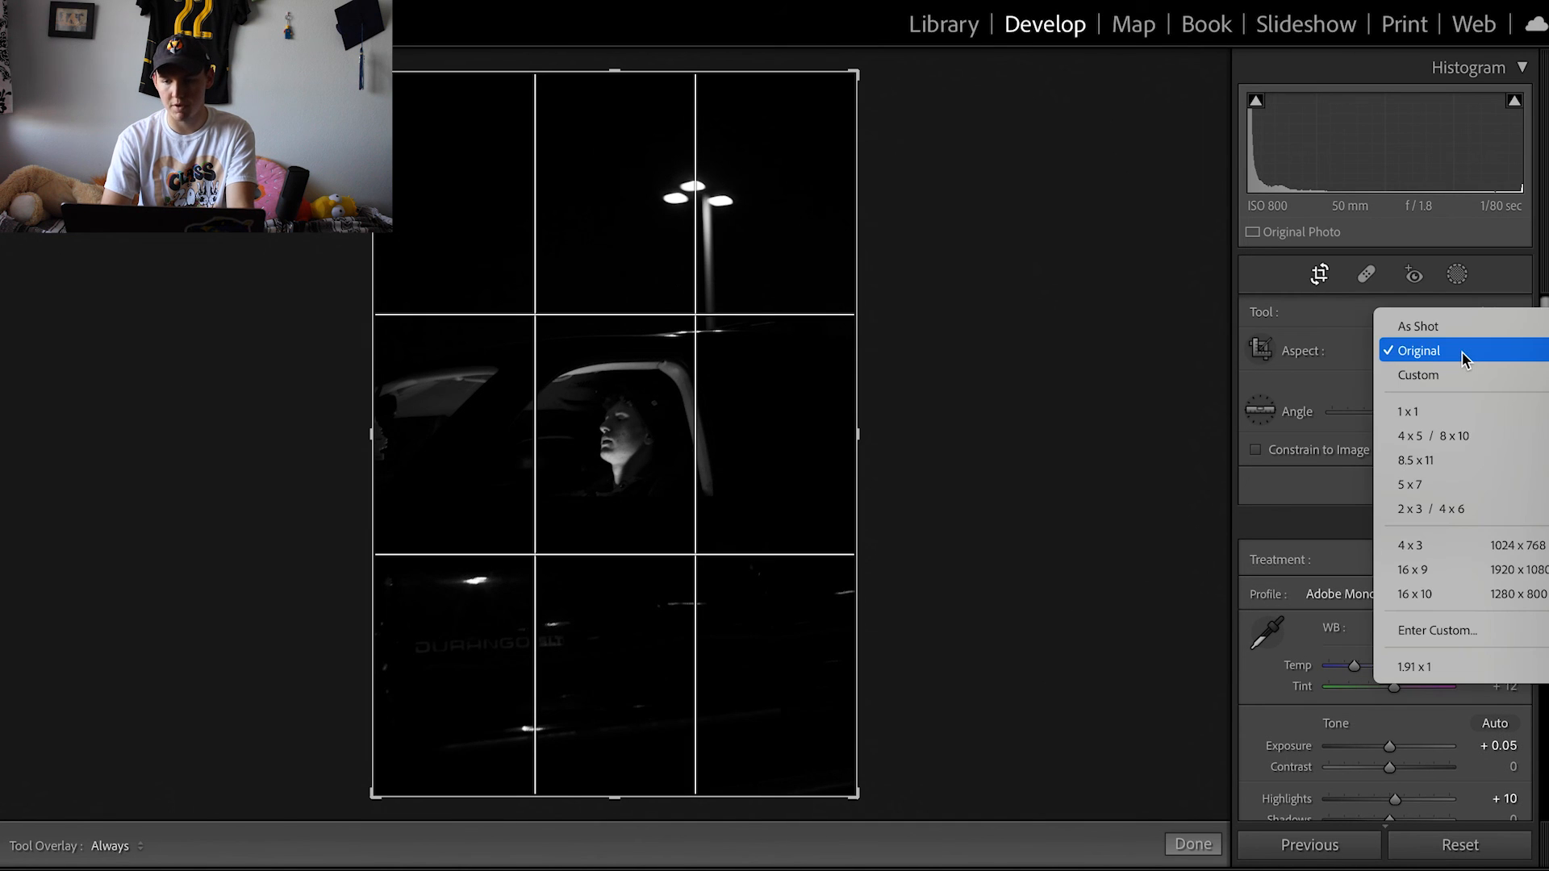
left_click(1444, 437)
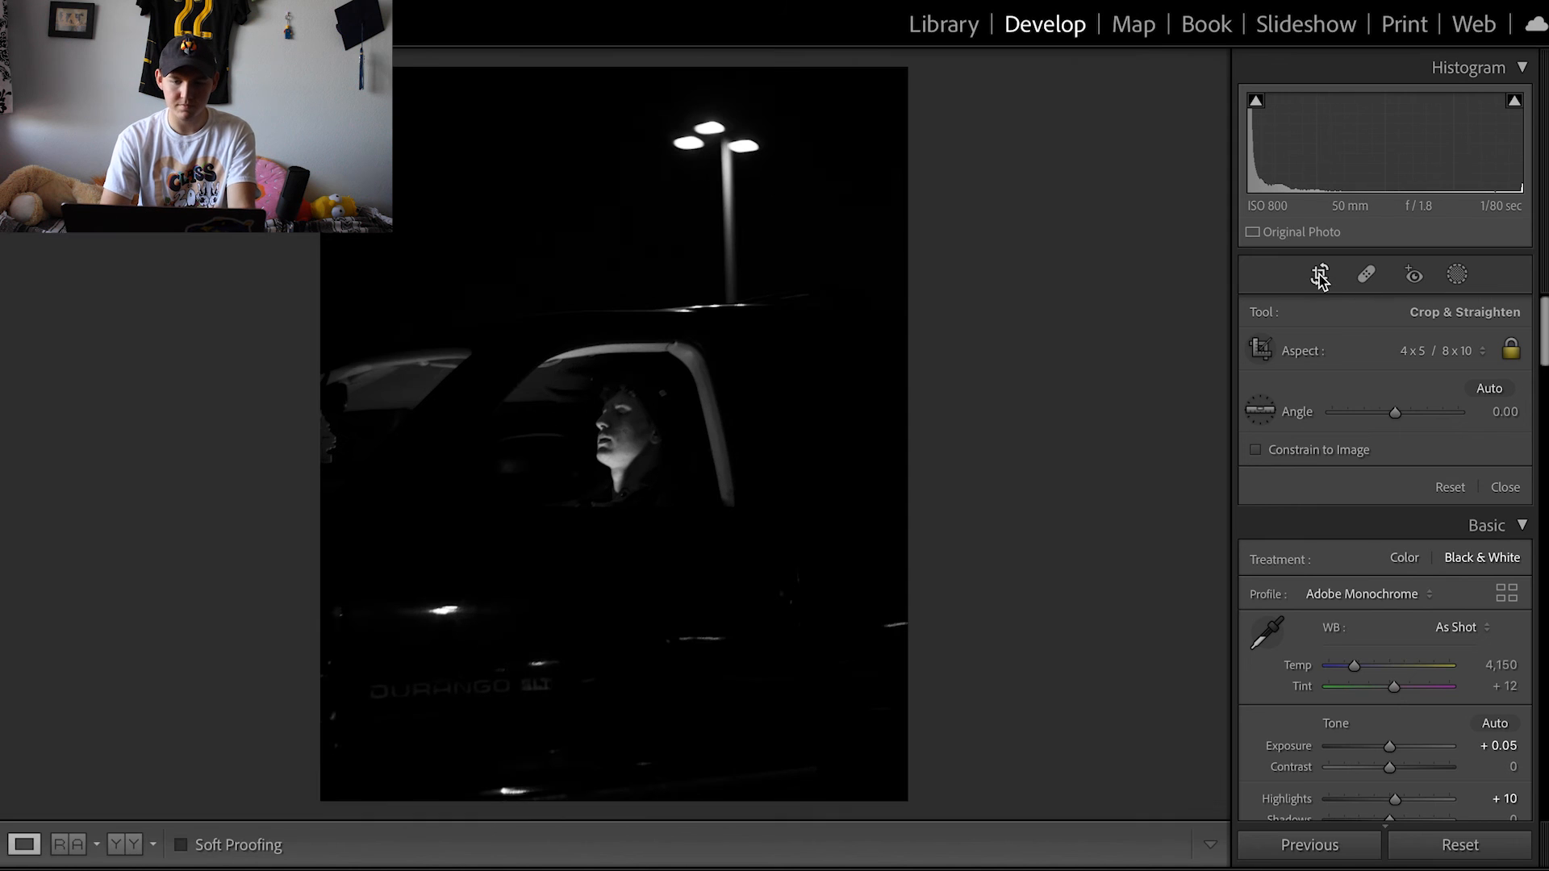
left_click(1320, 276)
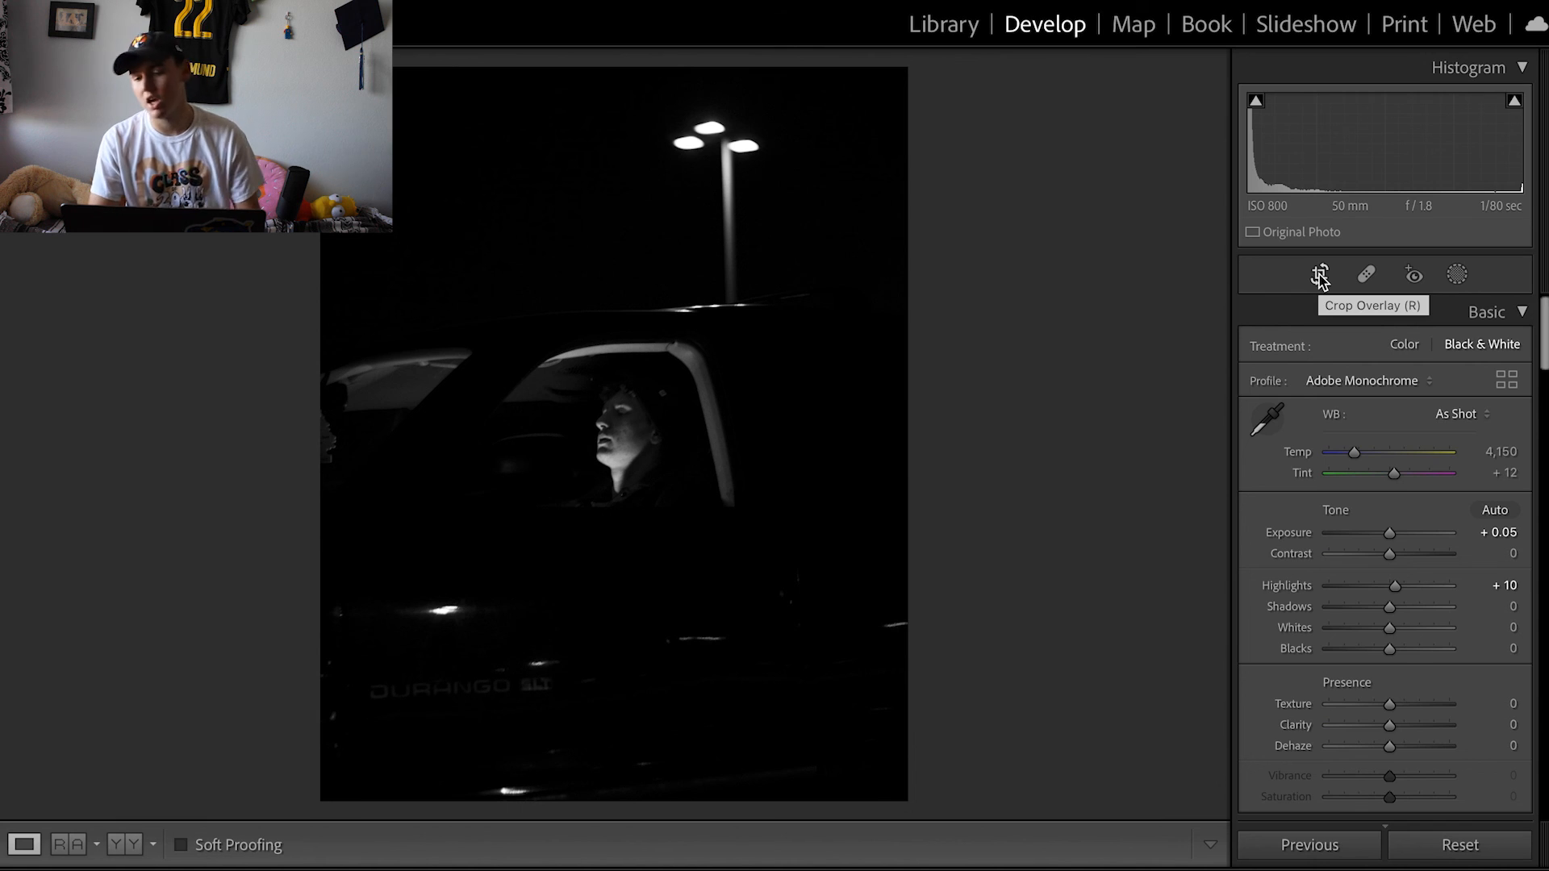
- Set shadows to -4, whites to +15 and blacks to -12
scroll(1386, 539, "down", 1)
left_click_drag(1386, 538, 1381, 577)
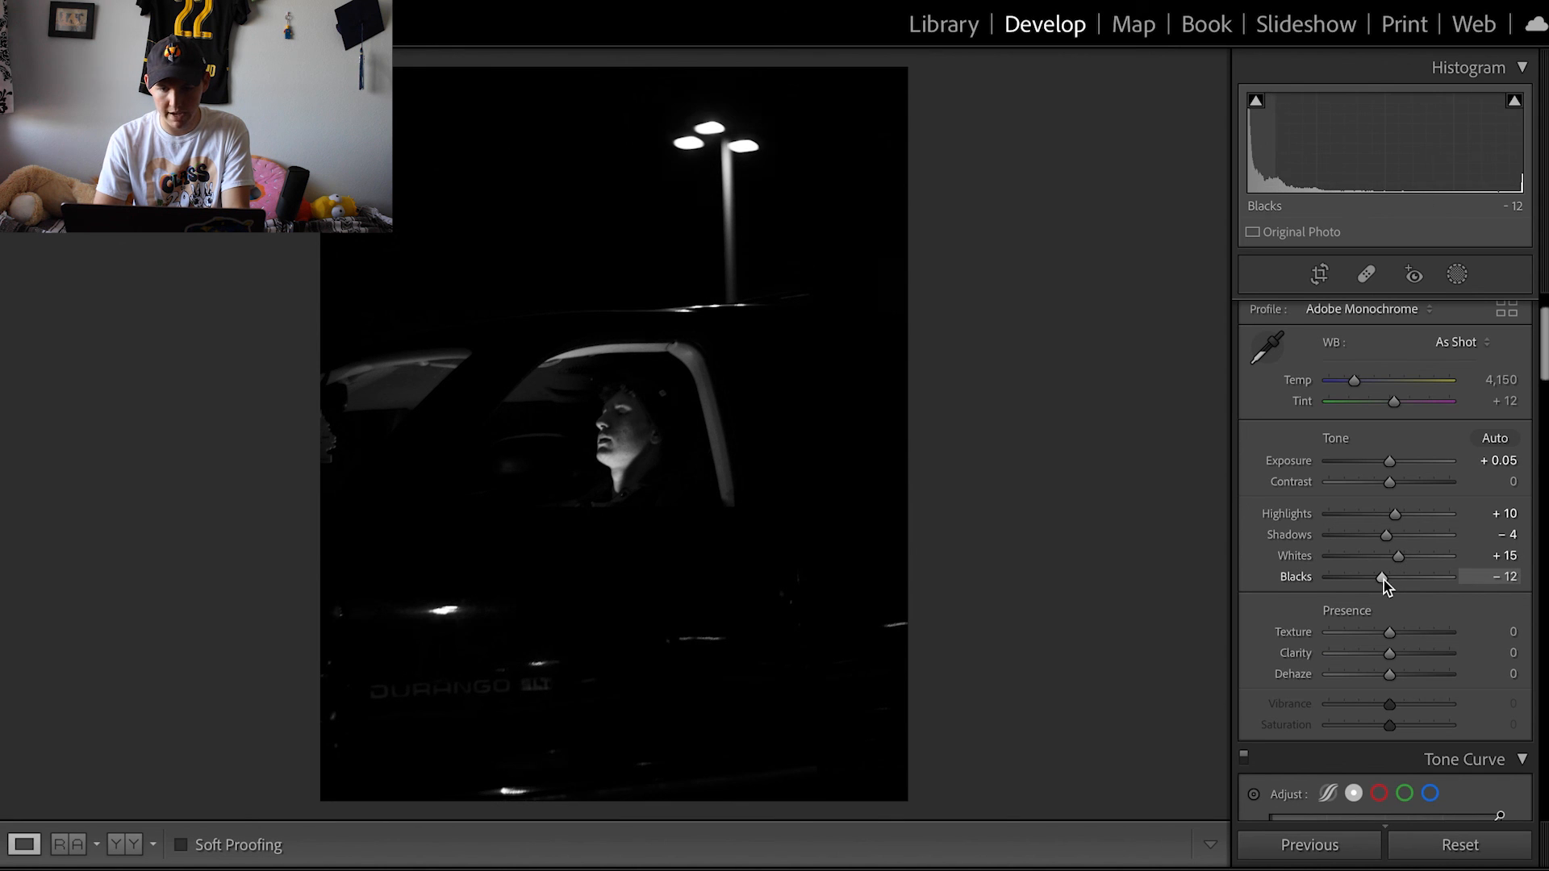
- Set texture to +14 and clarity to -16 in the presence settings
scroll(1385, 586, "down", 3)
scroll(1386, 586, "down", 1)
mouse_move(1389, 546)
left_mouse_down()
mouse_move(1405, 547)
mouse_move(1378, 568)
left_mouse_up()
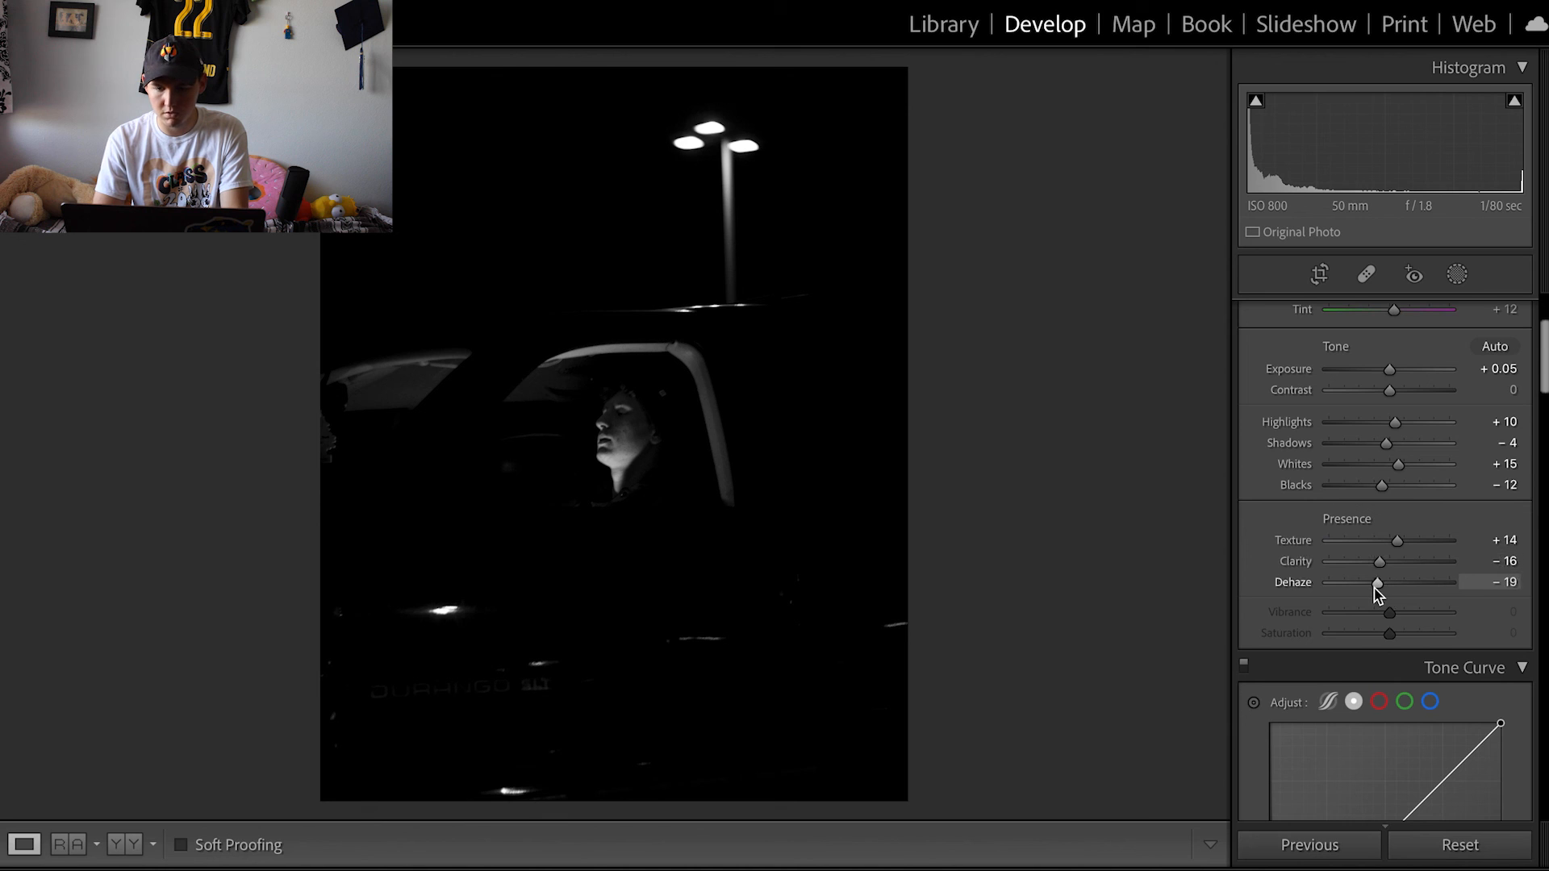
- Raise the tone curve's black point to an output of 4, comparing before and after
scroll(1377, 593, "down", 6)
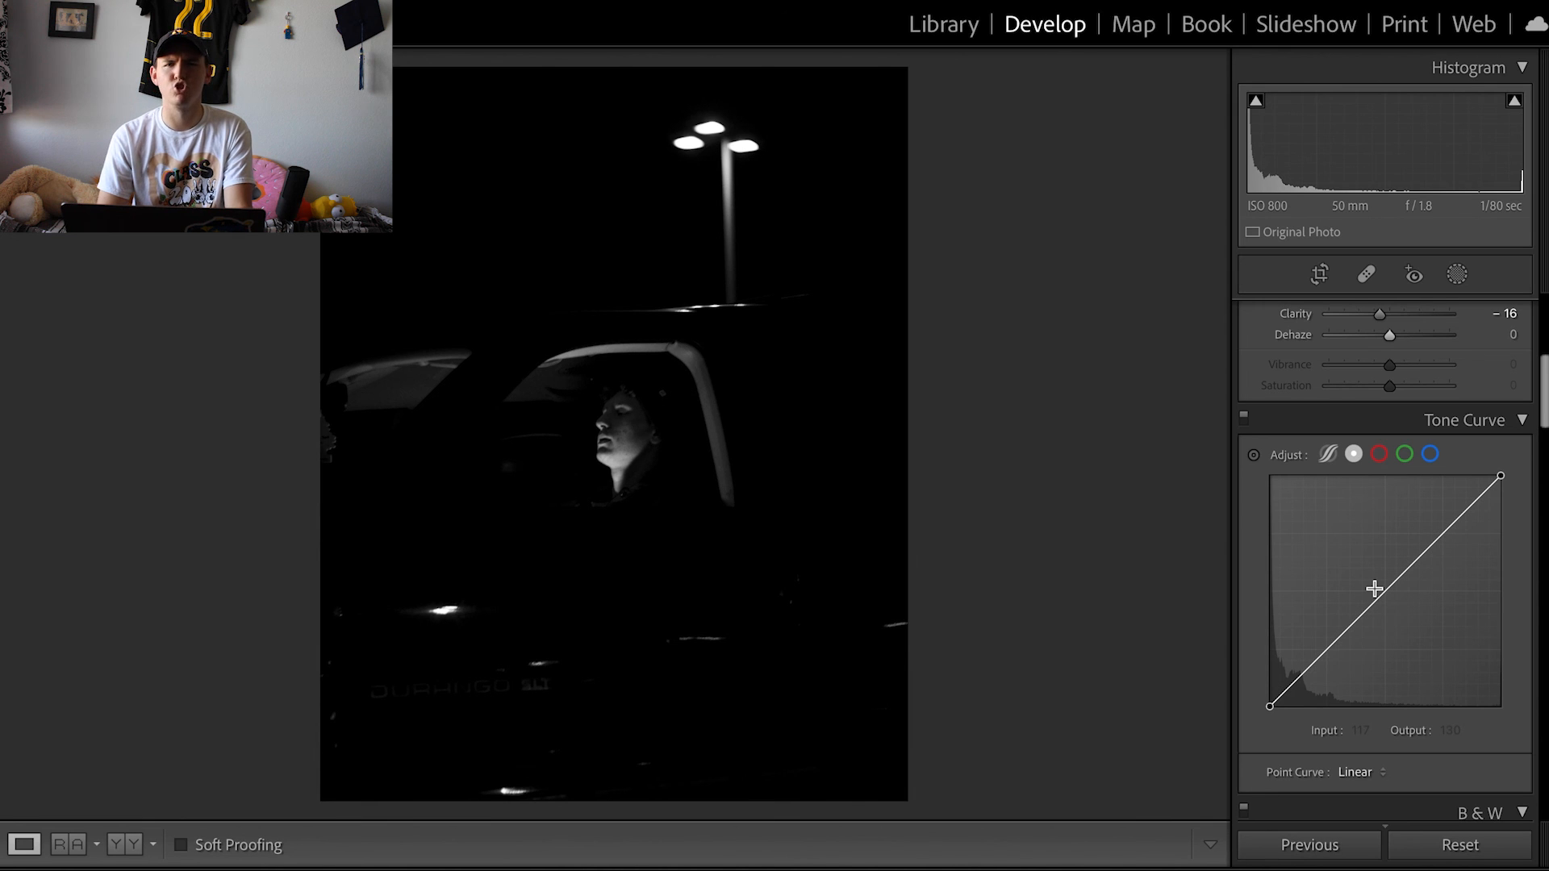
scroll(1375, 589, "down", 1)
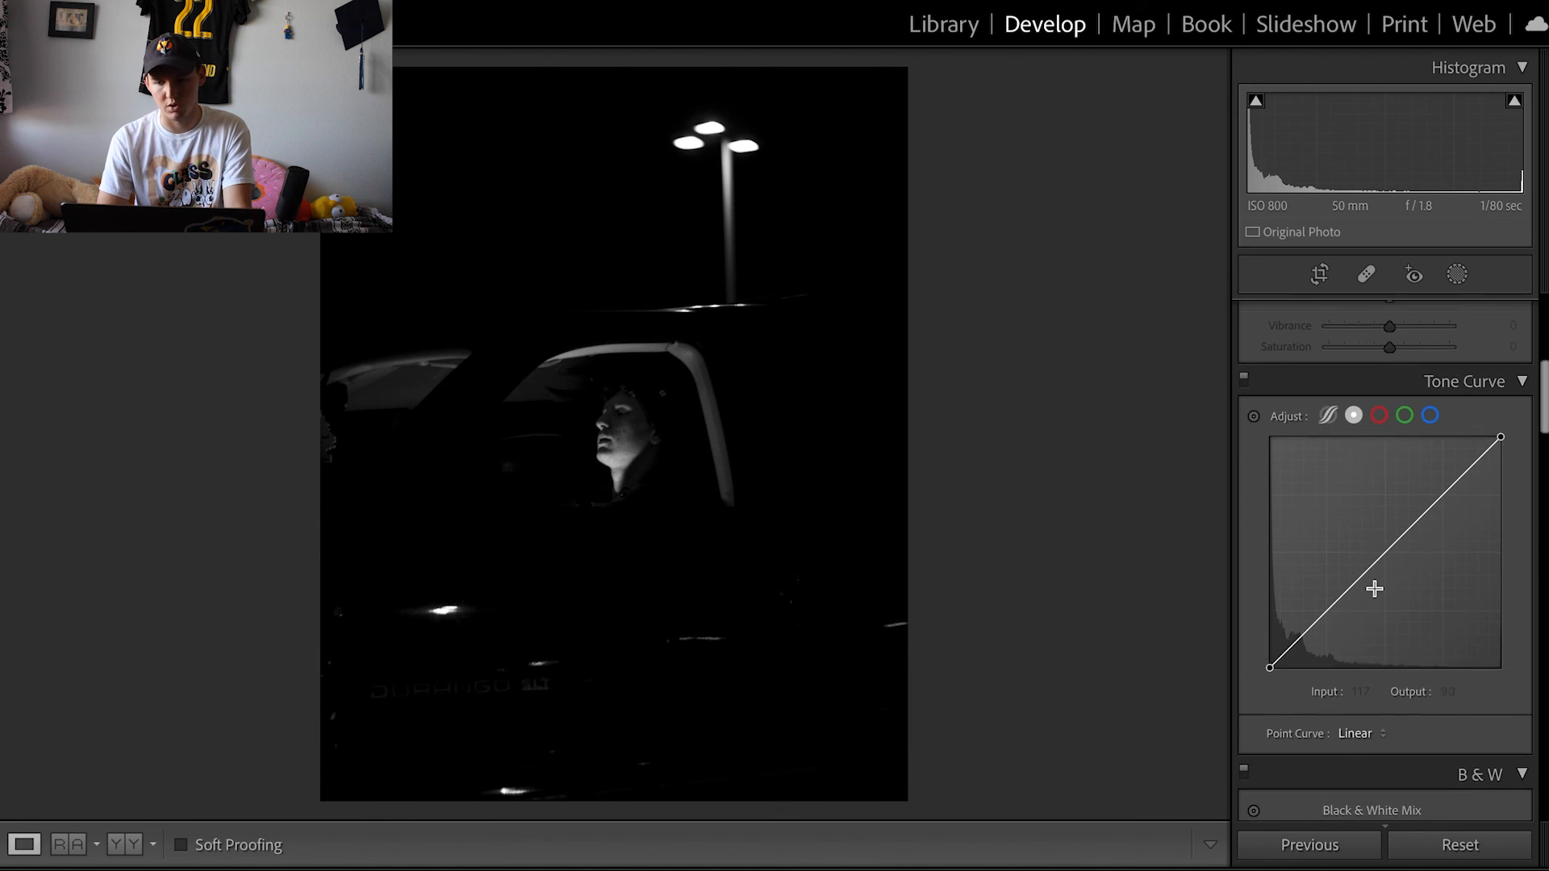
left_click(1275, 661)
left_click_drag(1269, 668, 1269, 669)
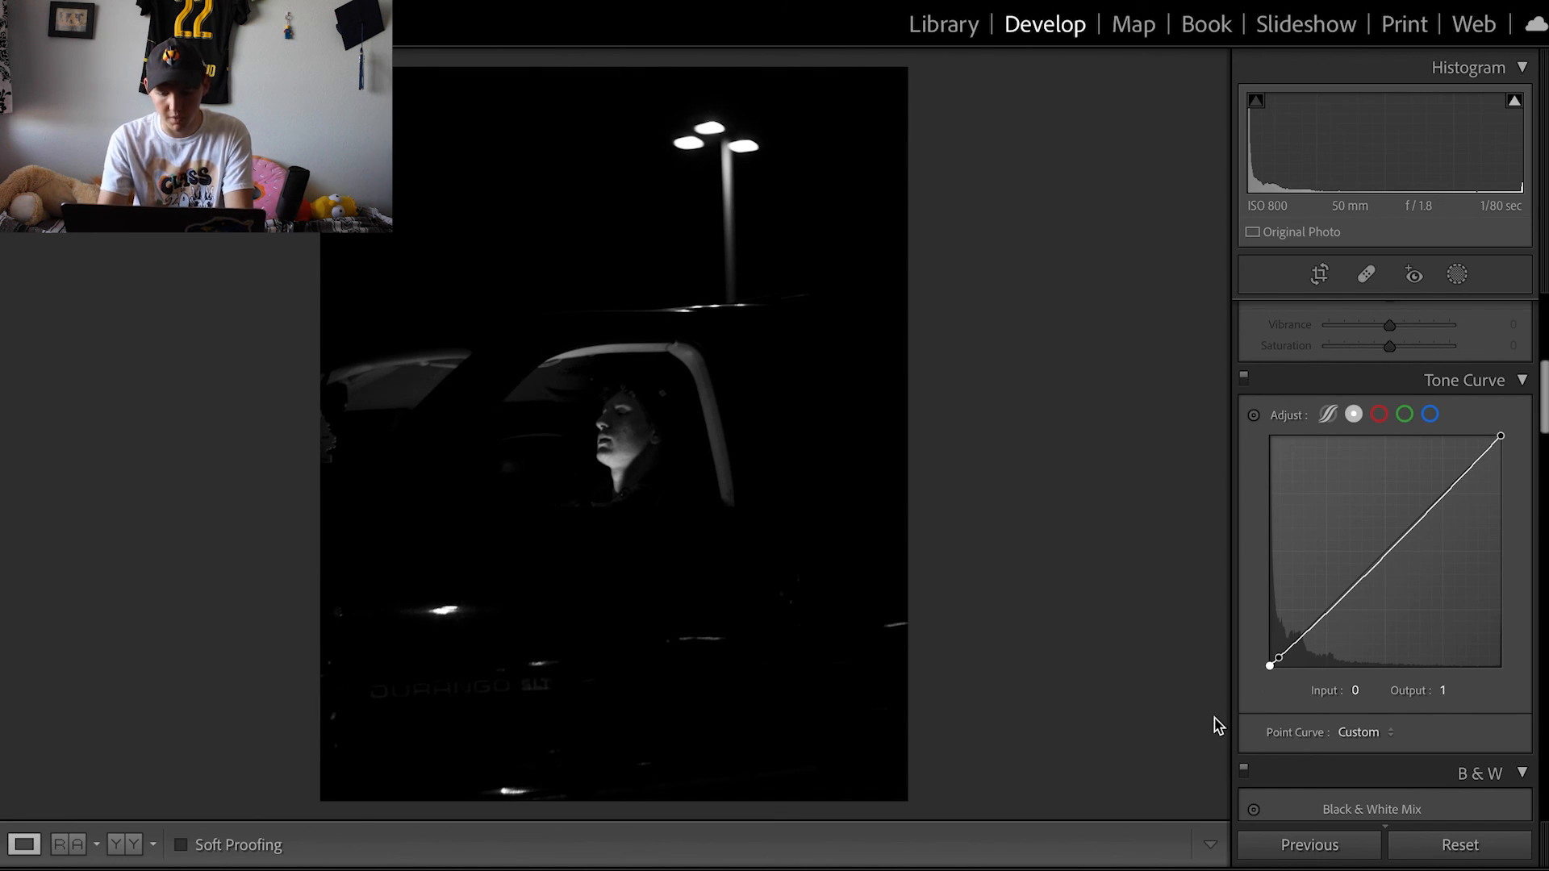
key("backslash")
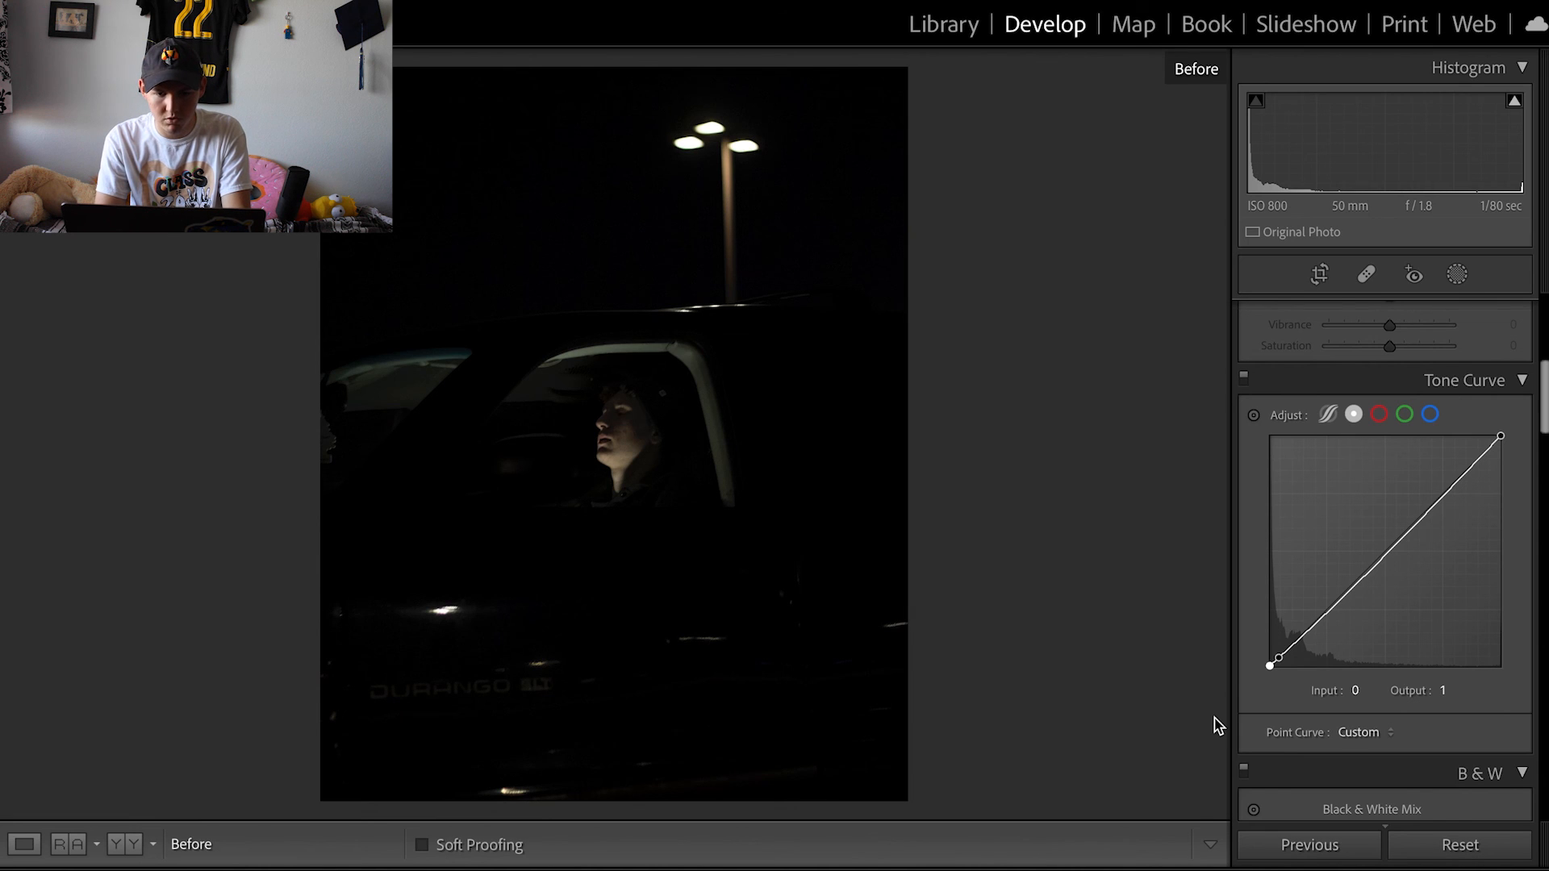
key("backslash")
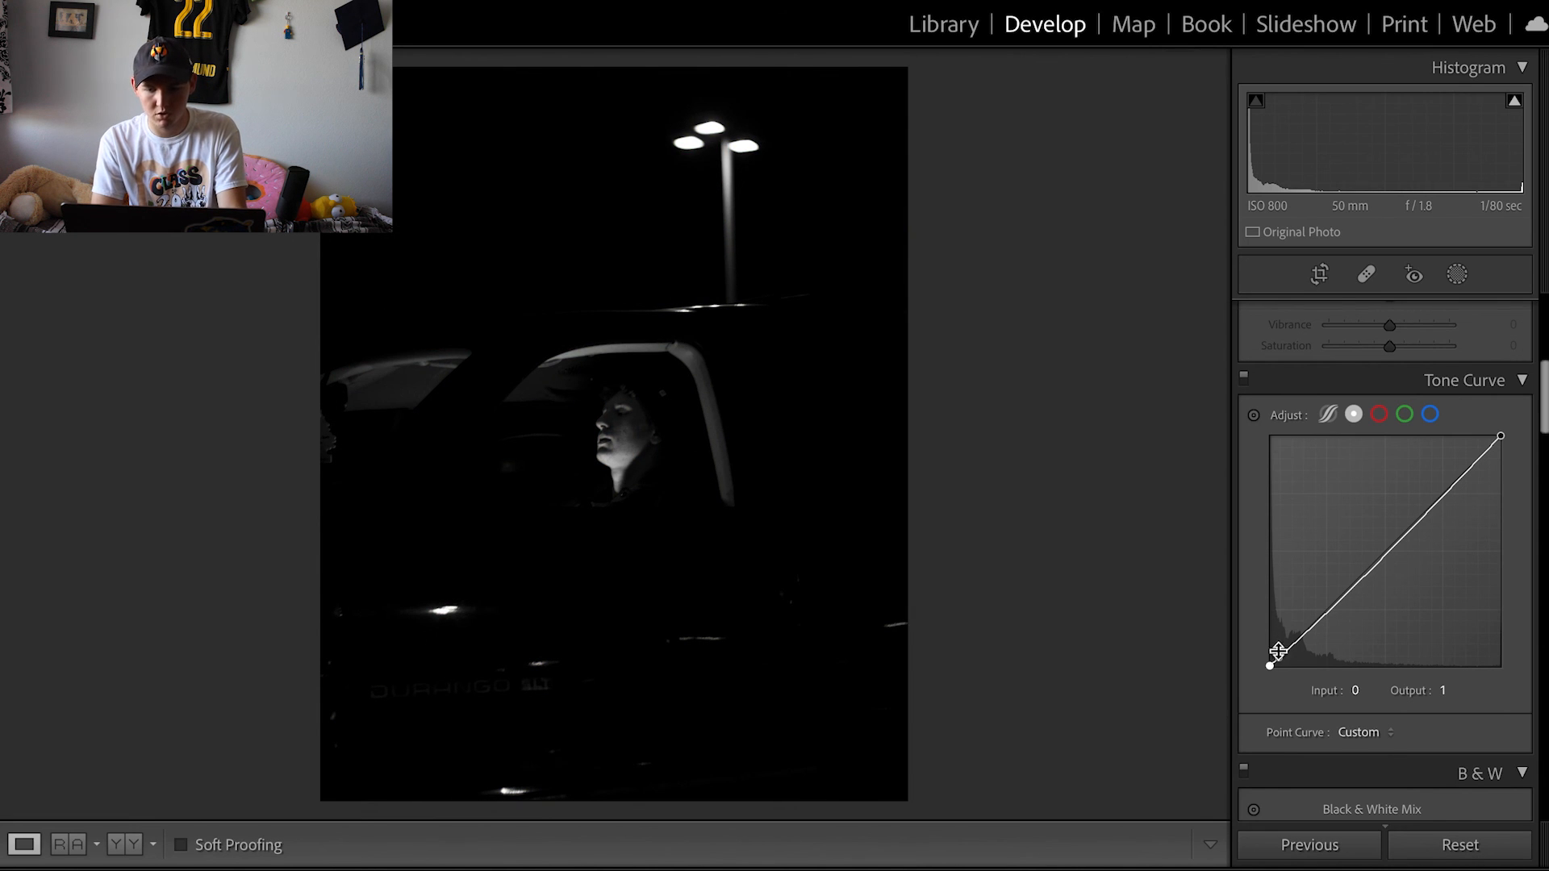
left_click_drag(1266, 677, 1265, 674)
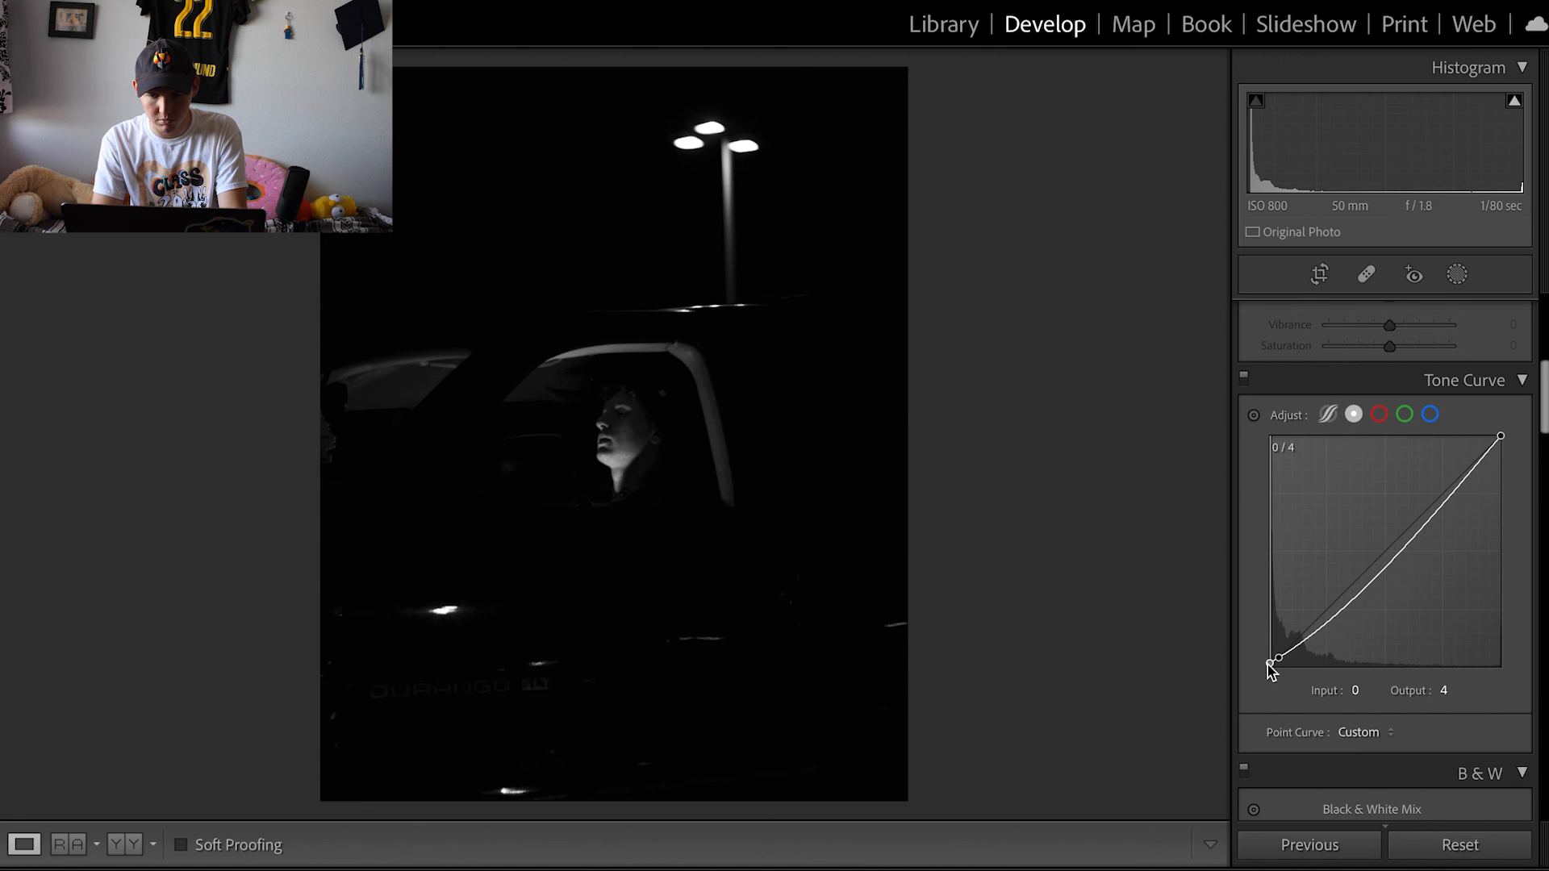
- Tint the shadows blue with the color grading shadows wheel
scroll(1355, 708, "down", 4)
scroll(1361, 718, "down", 4)
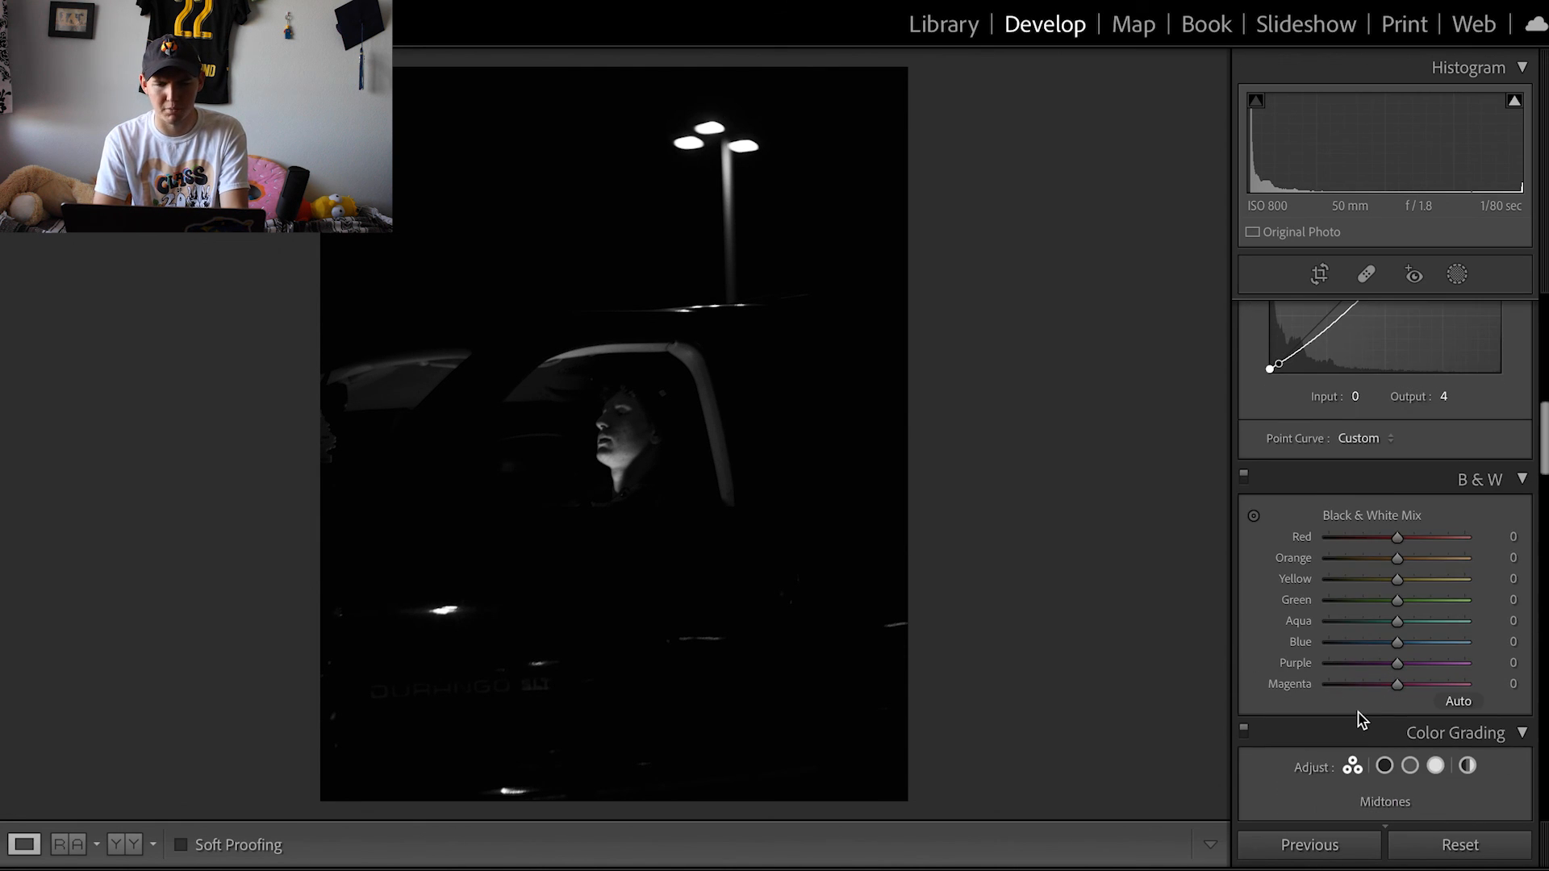
scroll(1360, 718, "down", 10)
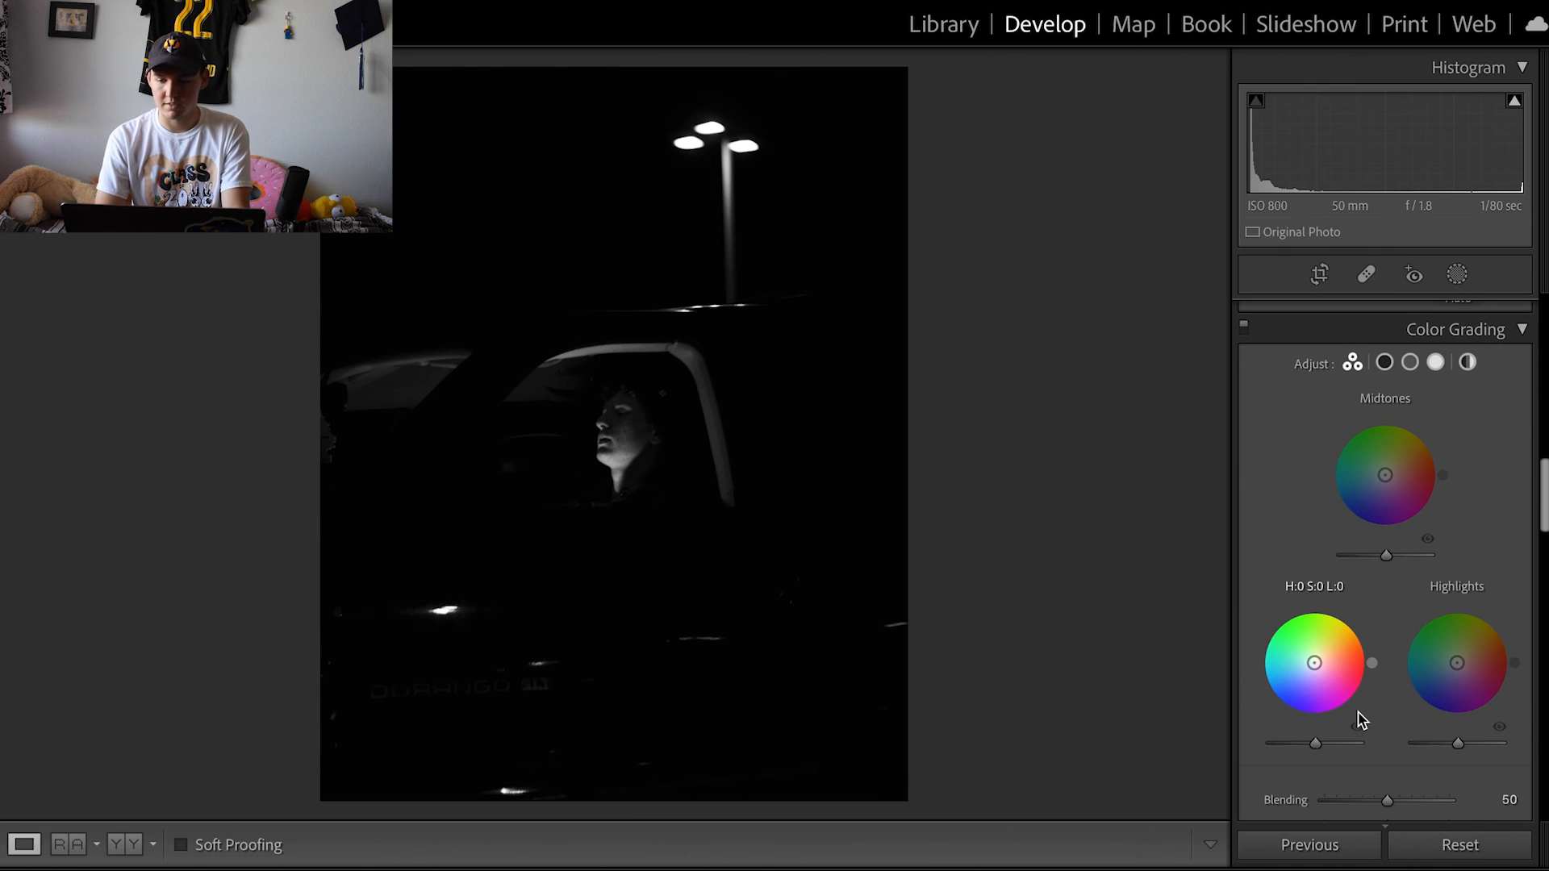
left_click_drag(1311, 676, 1312, 665)
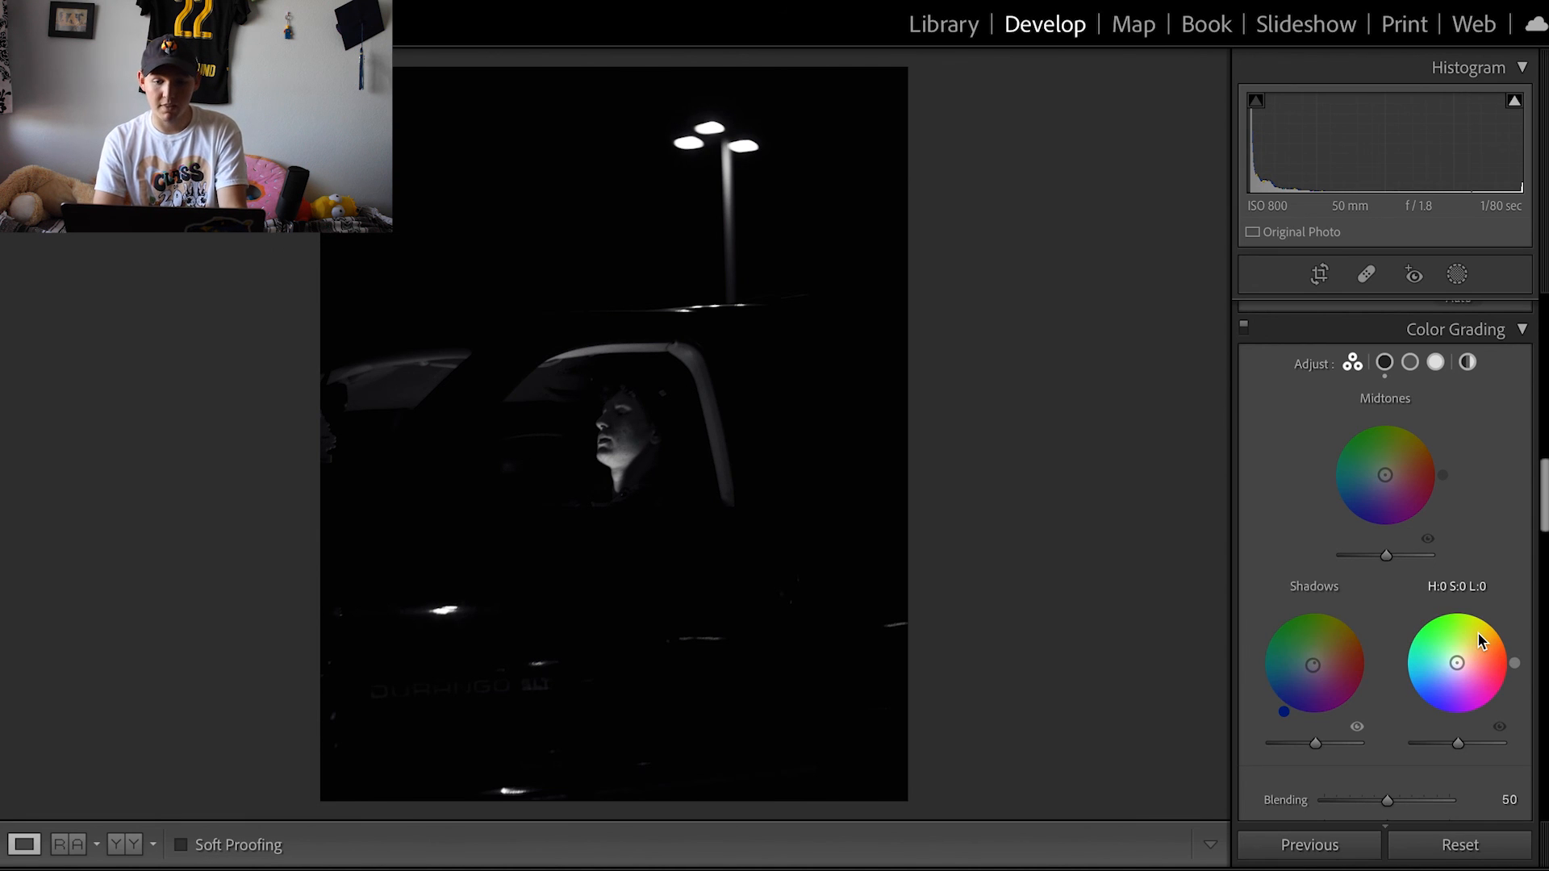
- Set the sharpening amount to 61
scroll(1448, 541, "down", 5)
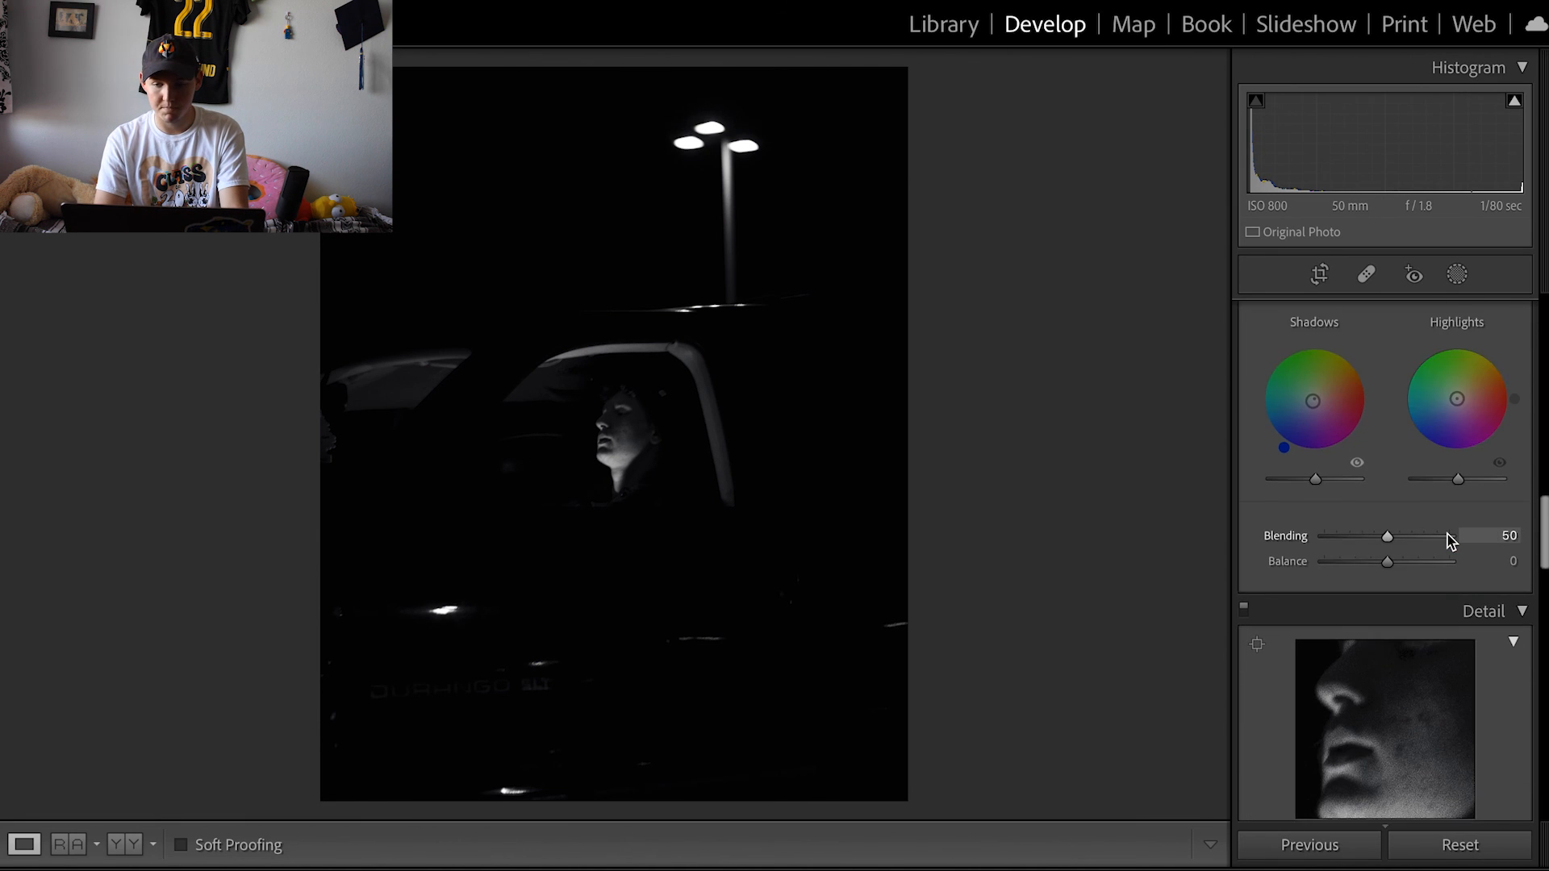
scroll(1448, 539, "down", 1)
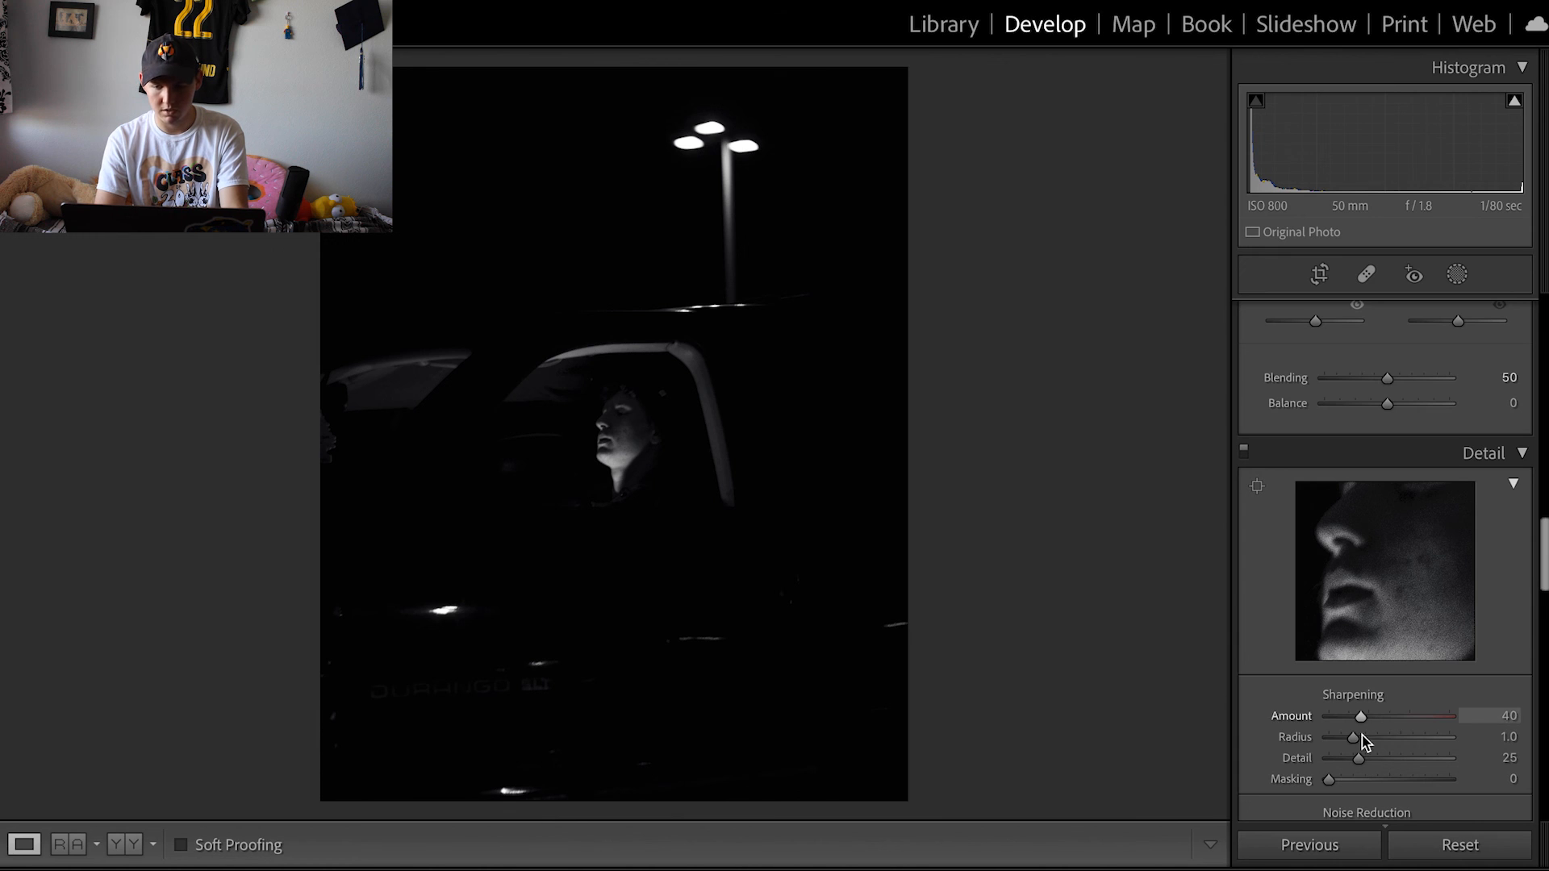
left_click_drag(1361, 718, 1378, 719)
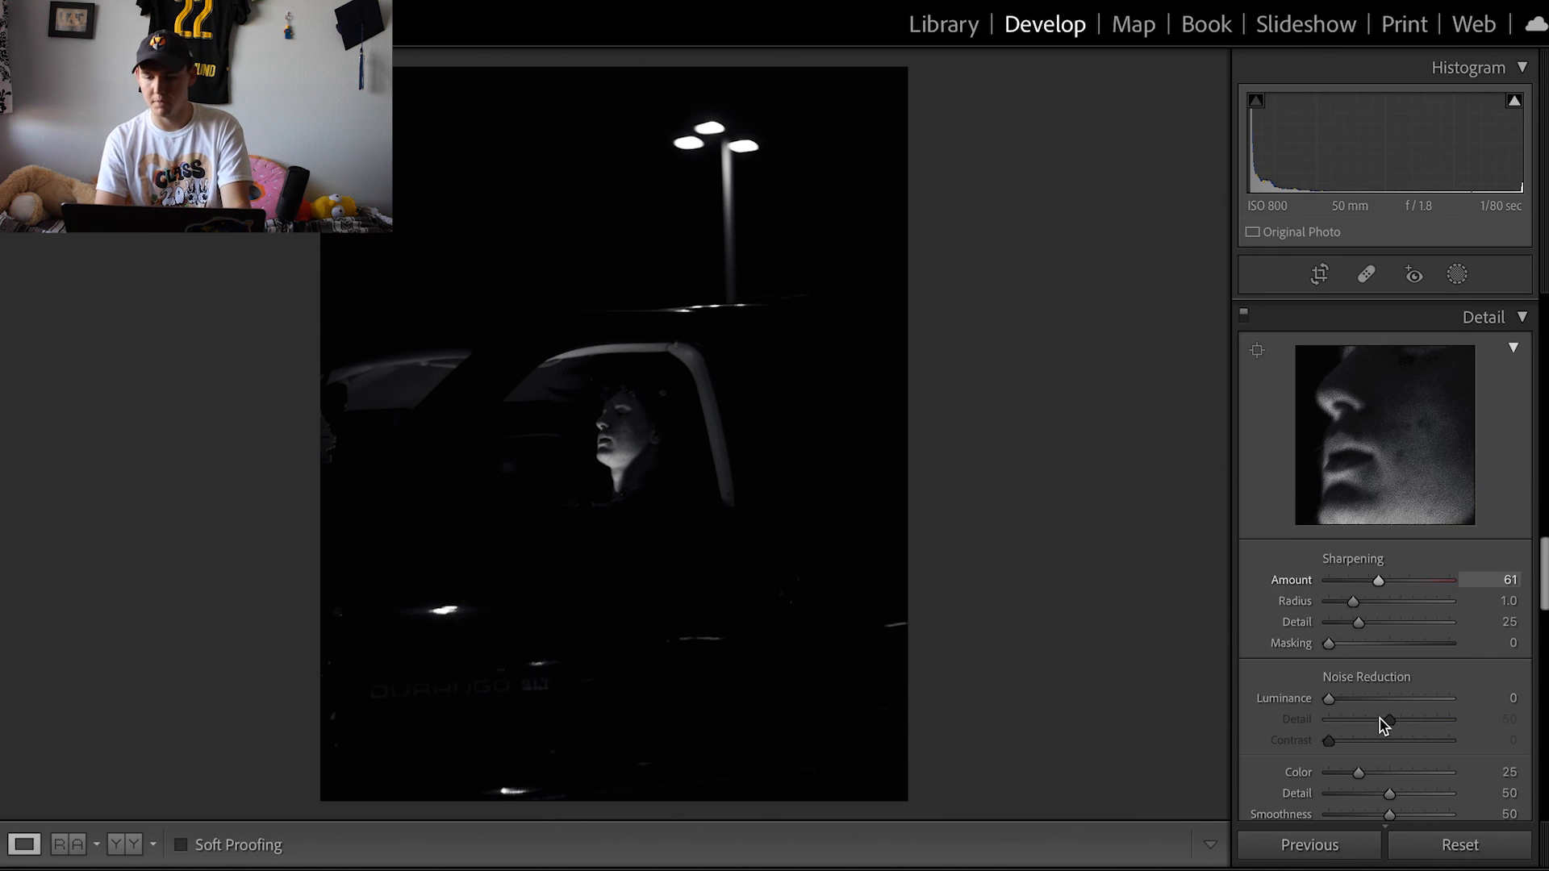
- Add grain with amount 86, size 72 and roughness 68
scroll(1381, 722, "down", 3)
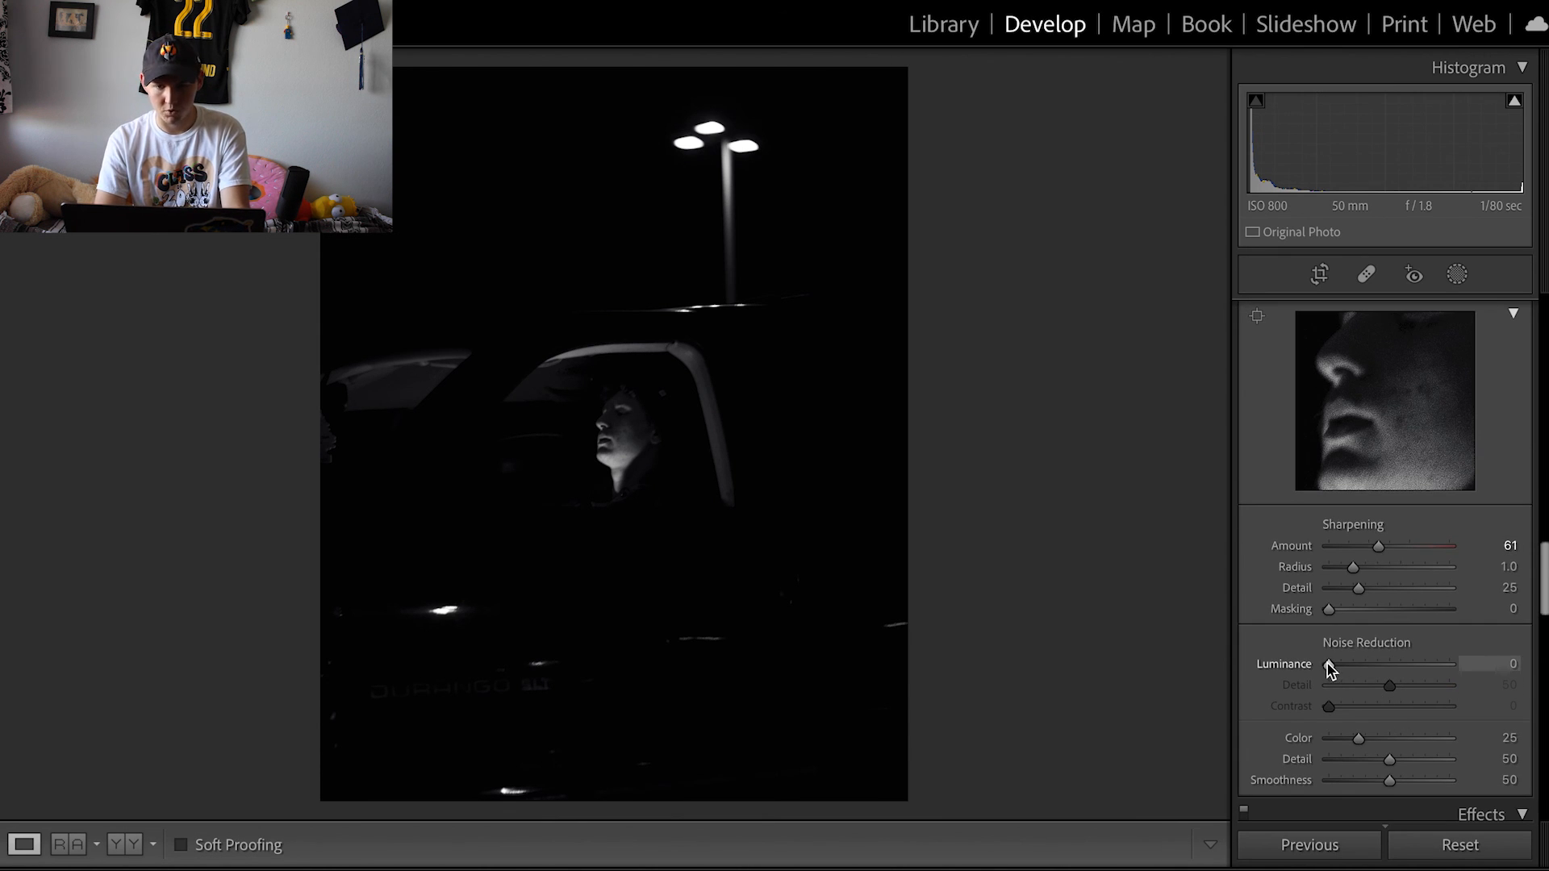
scroll(1330, 669, "down", 3)
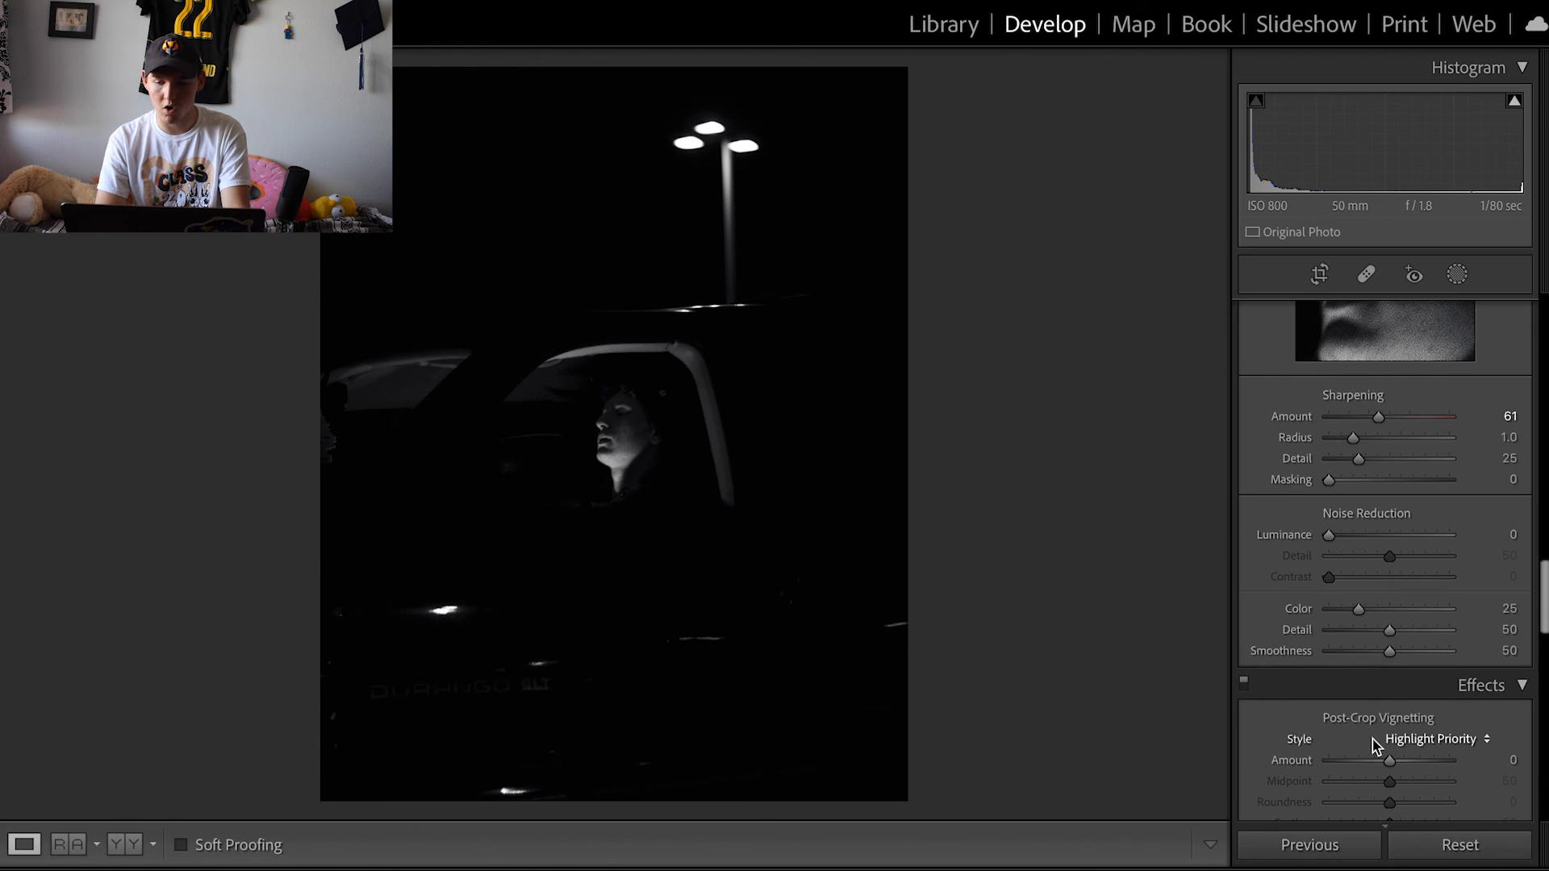
scroll(1382, 739, "down", 4)
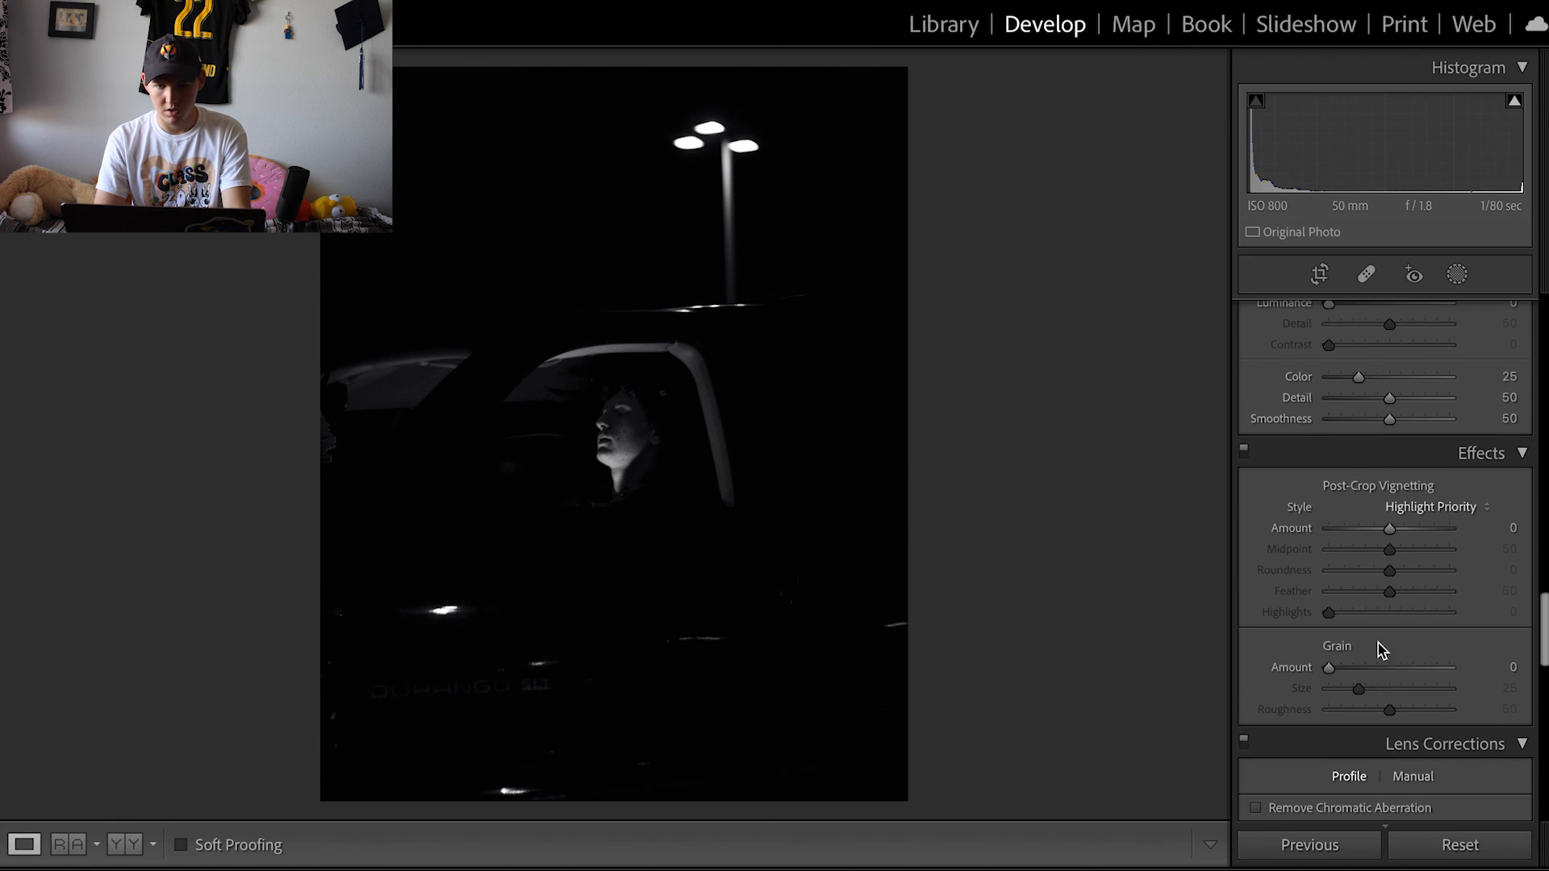
scroll(1362, 648, "down", 1)
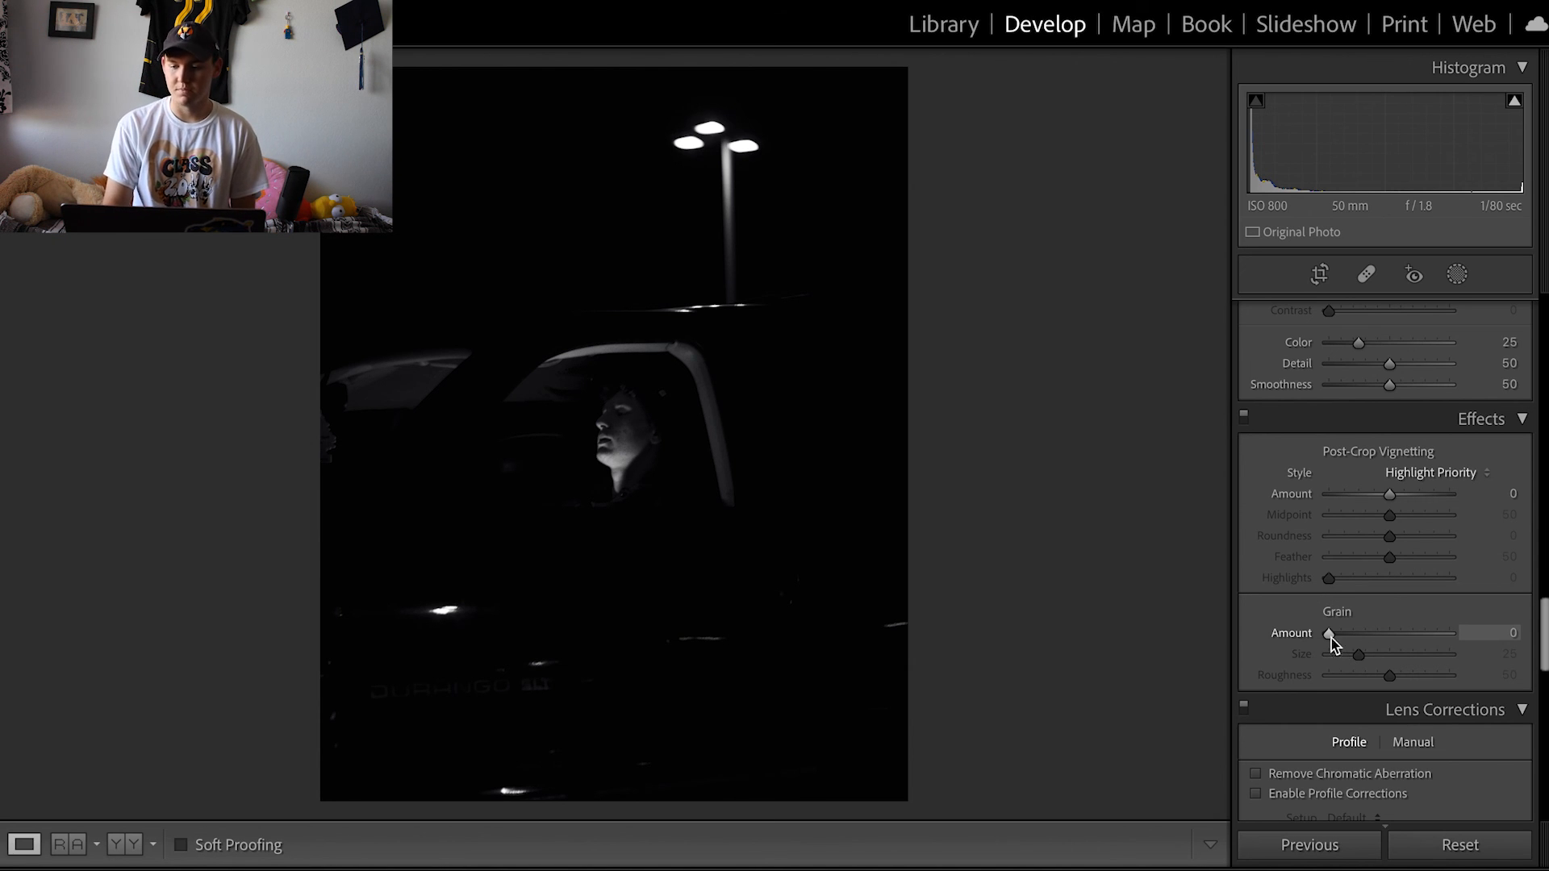
left_click_drag(1330, 633, 1407, 685)
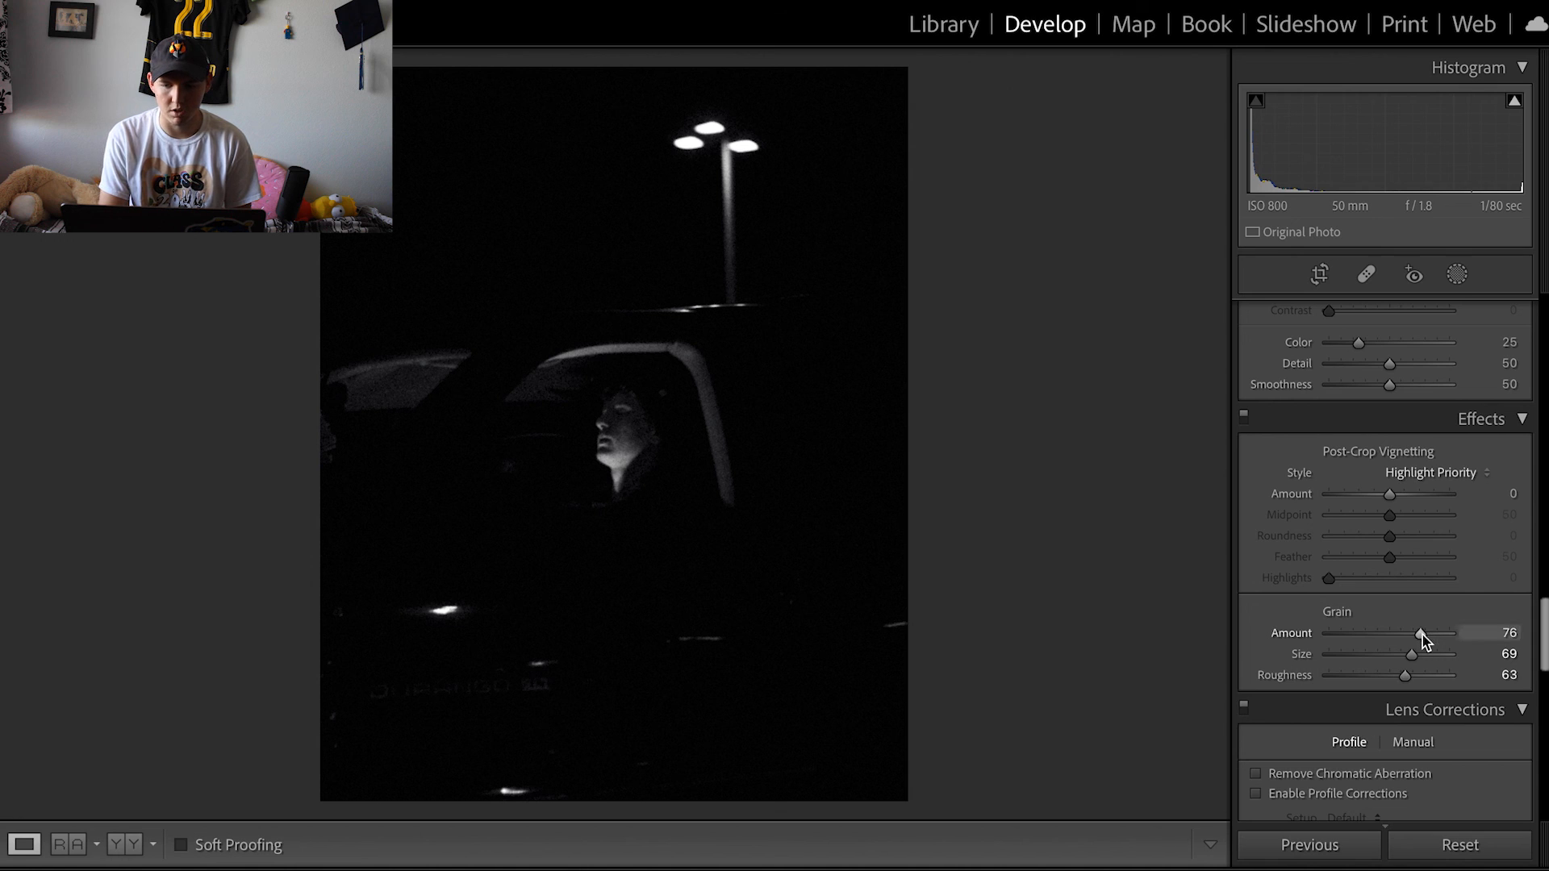
left_click_drag(1420, 634, 1410, 680)
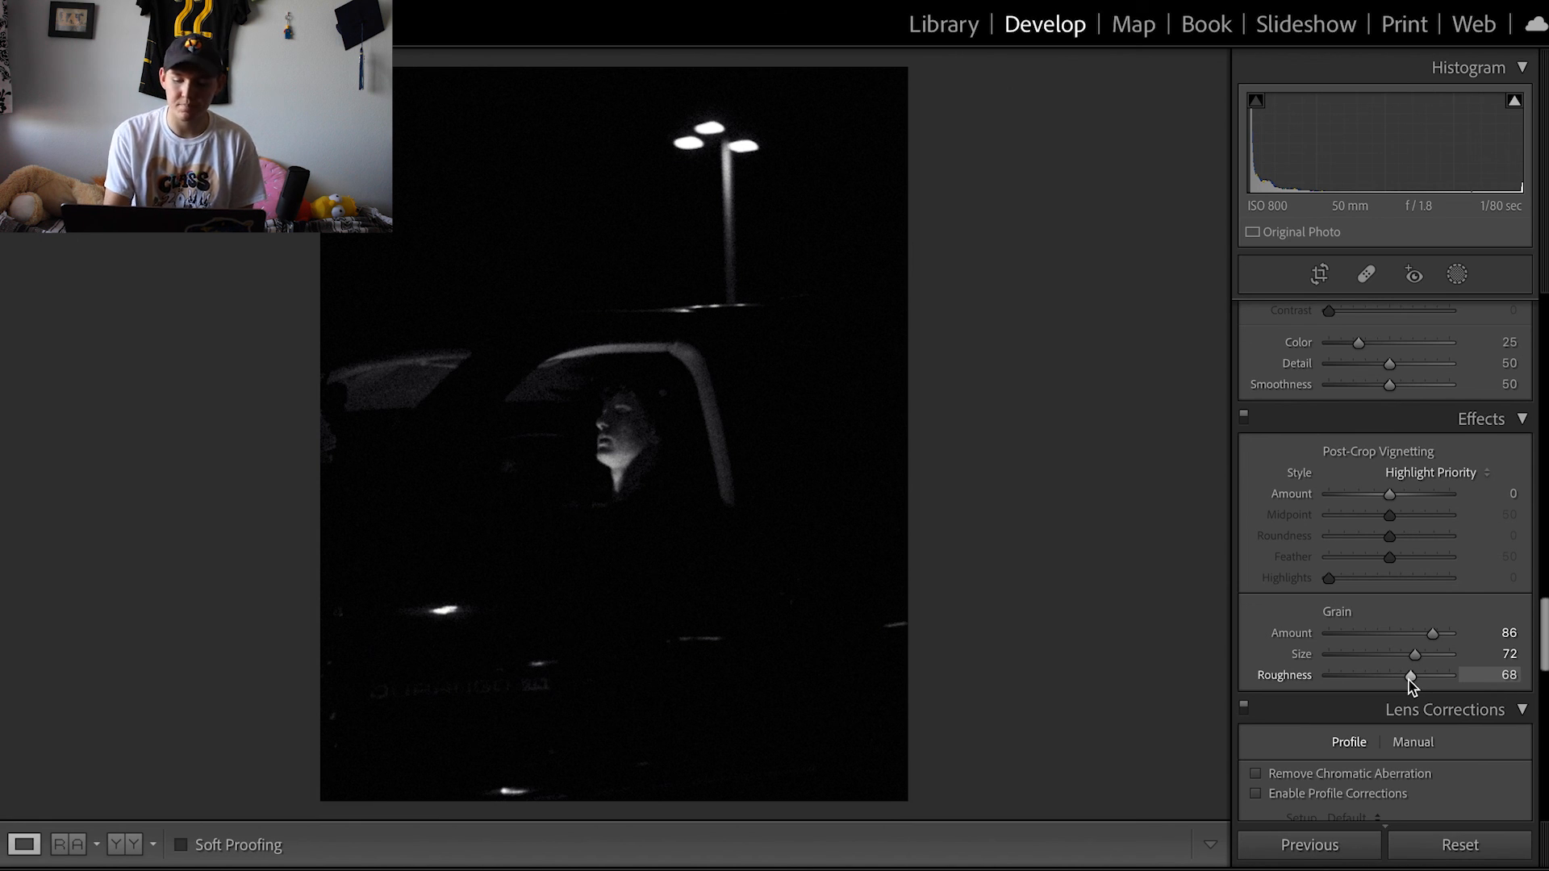
- Compare before and after, then lower the grain amount to 76
key("backslash")
key("backslash")
key("backslash")
key("backslash")
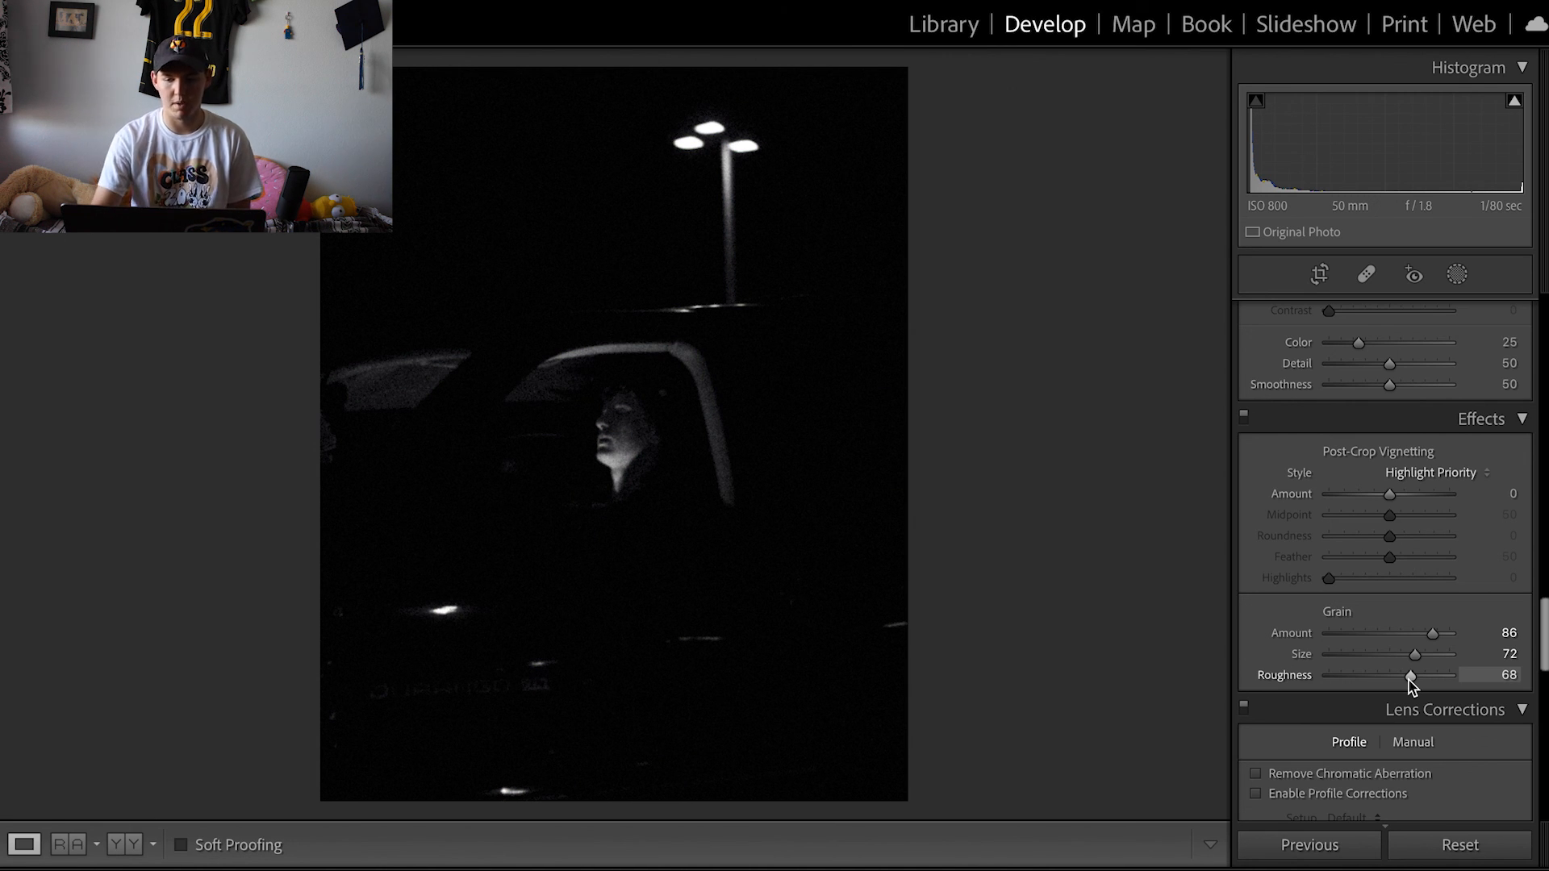
left_click_drag(1433, 635, 1419, 637)
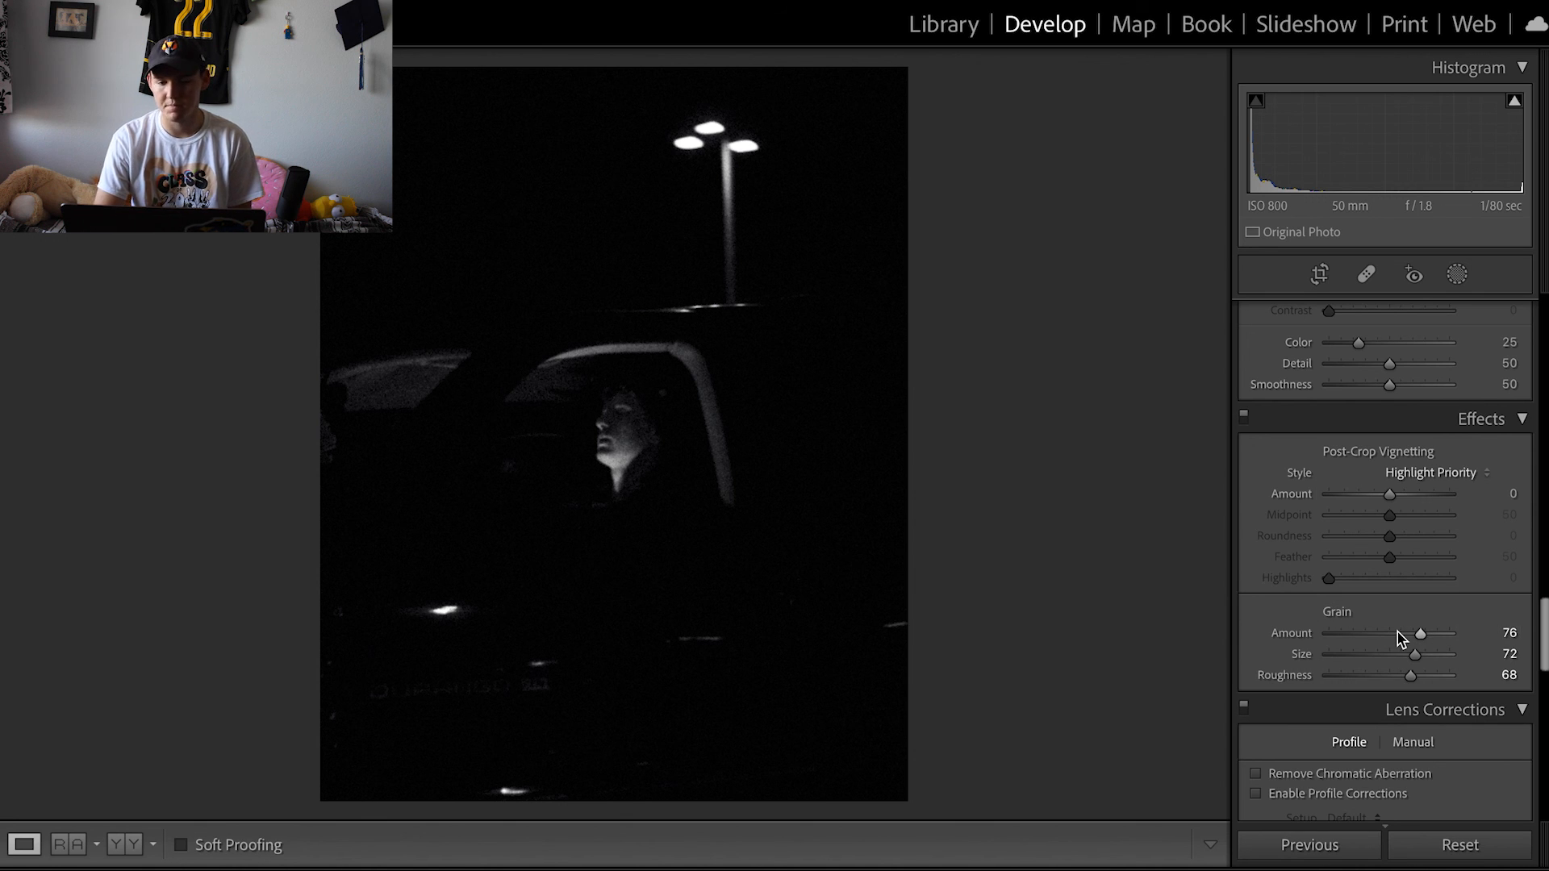
- Send the photo from Lightroom to Adobe Photoshop 2022 for editing
scroll(1399, 637, "down", 2)
scroll(1400, 639, "down", 8)
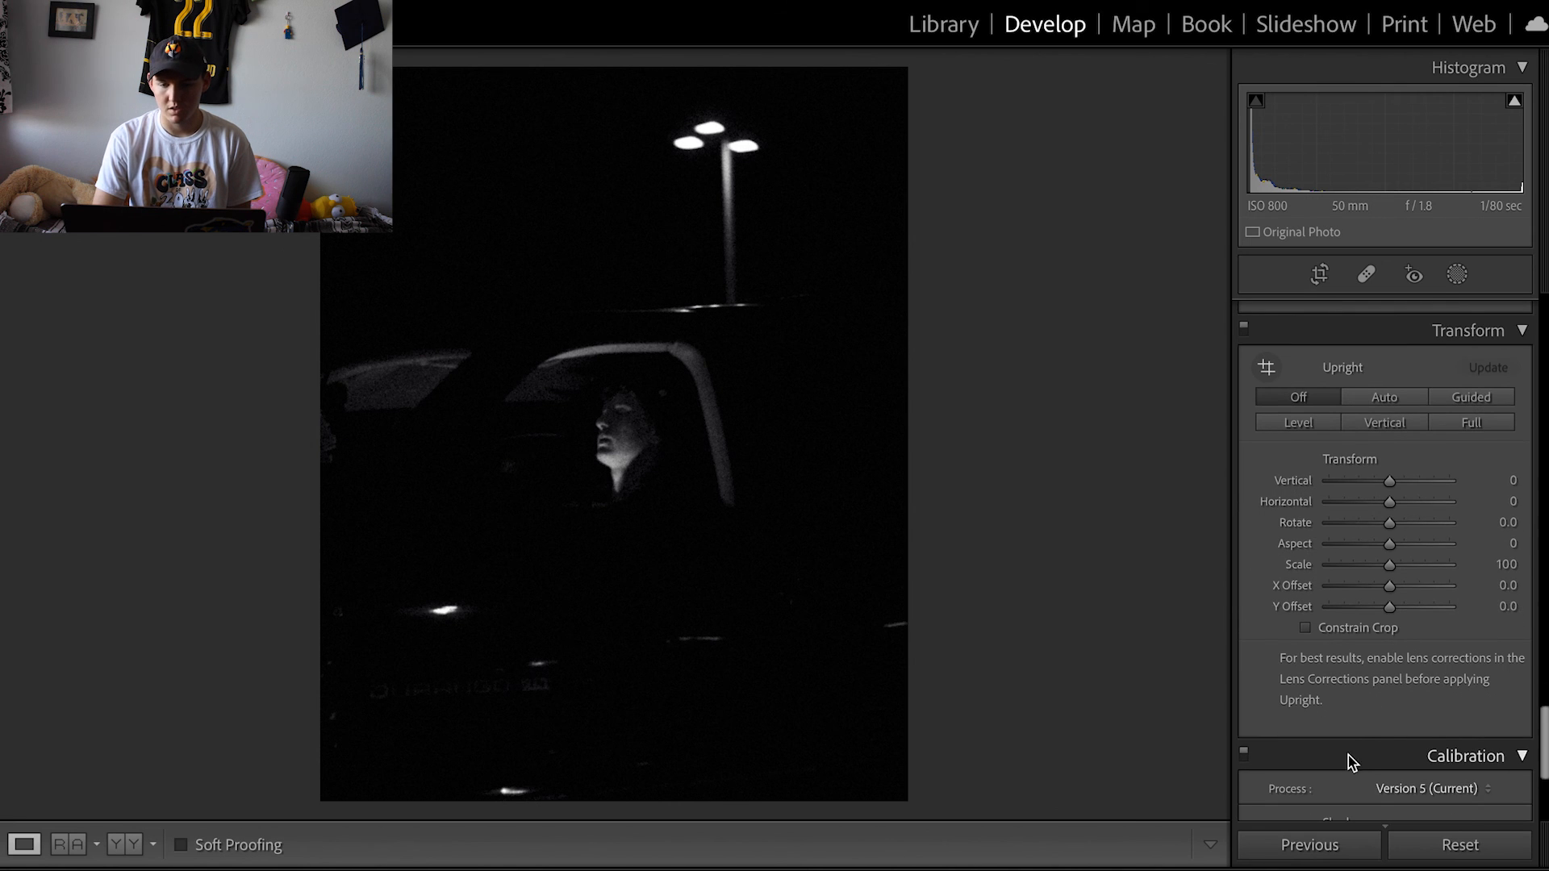
scroll(1348, 736, "up", 5)
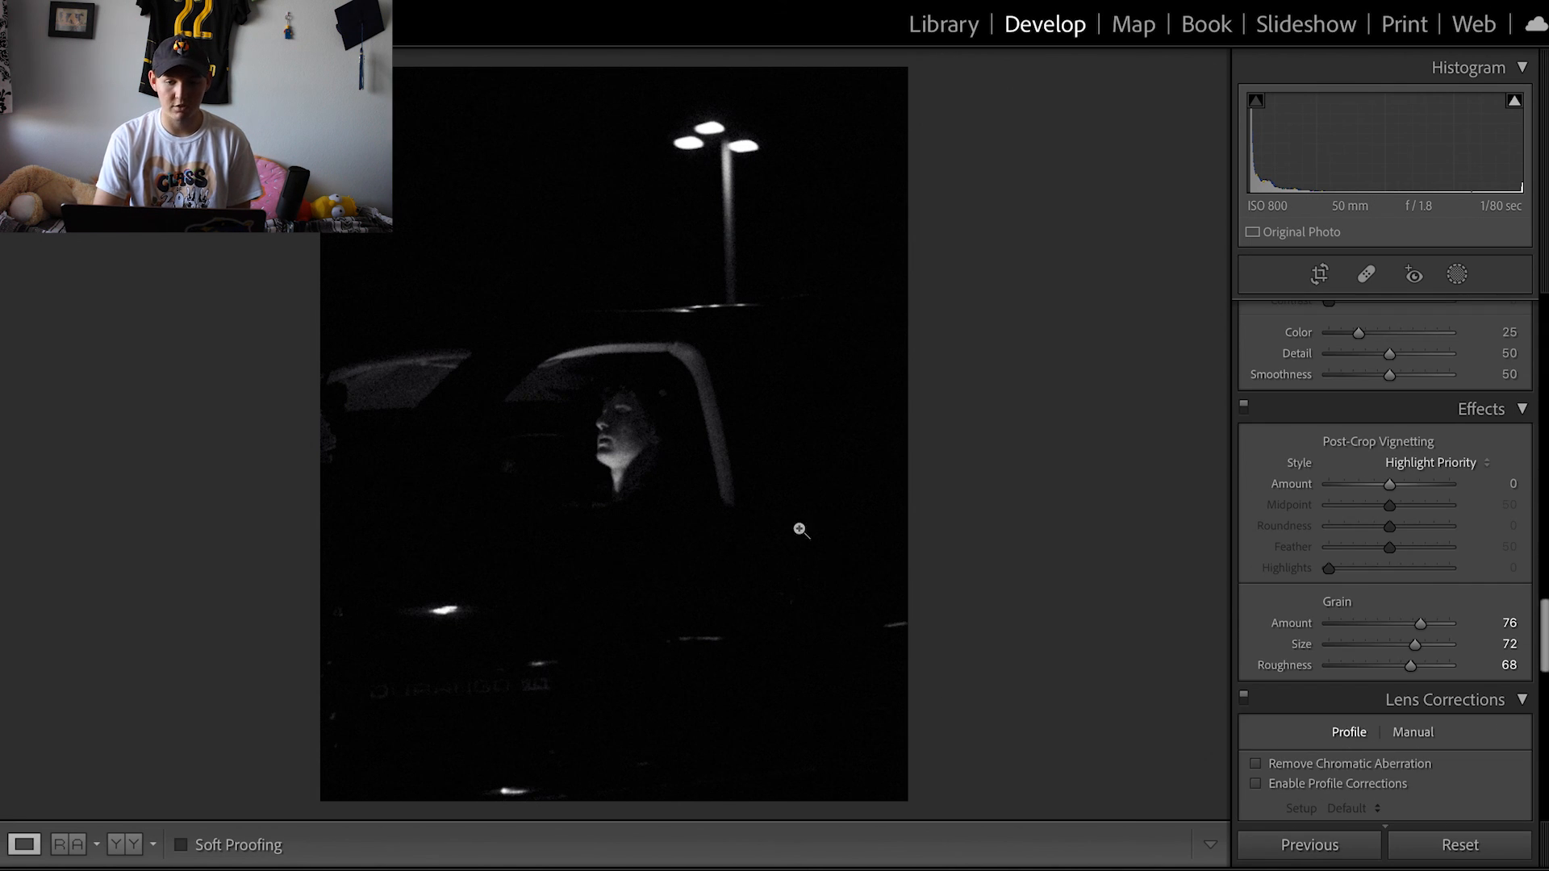
right_click(611, 520)
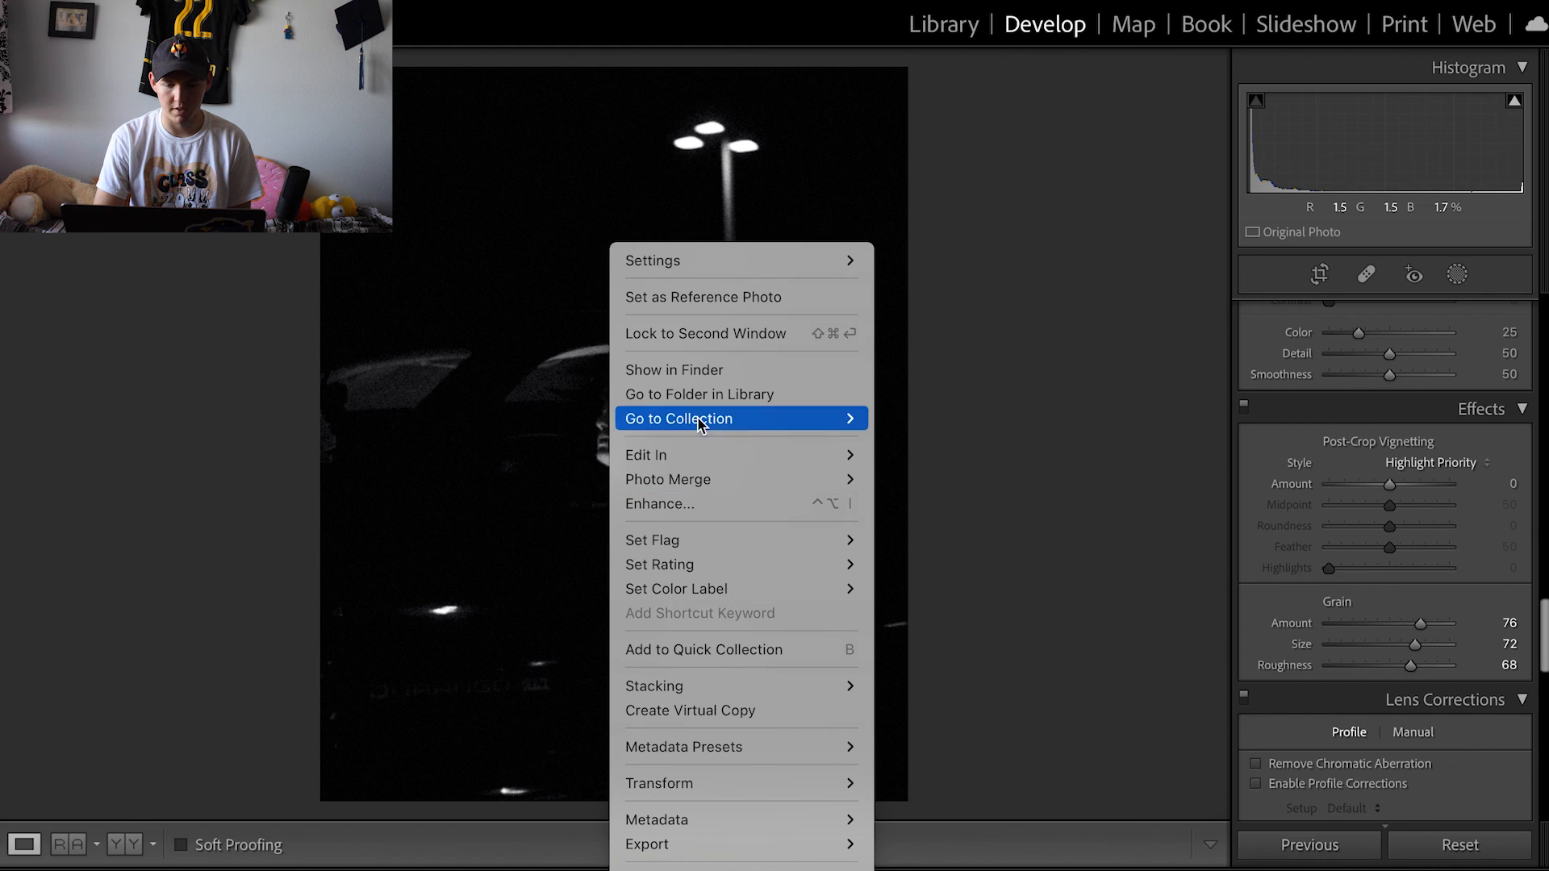
mouse_move(706, 828)
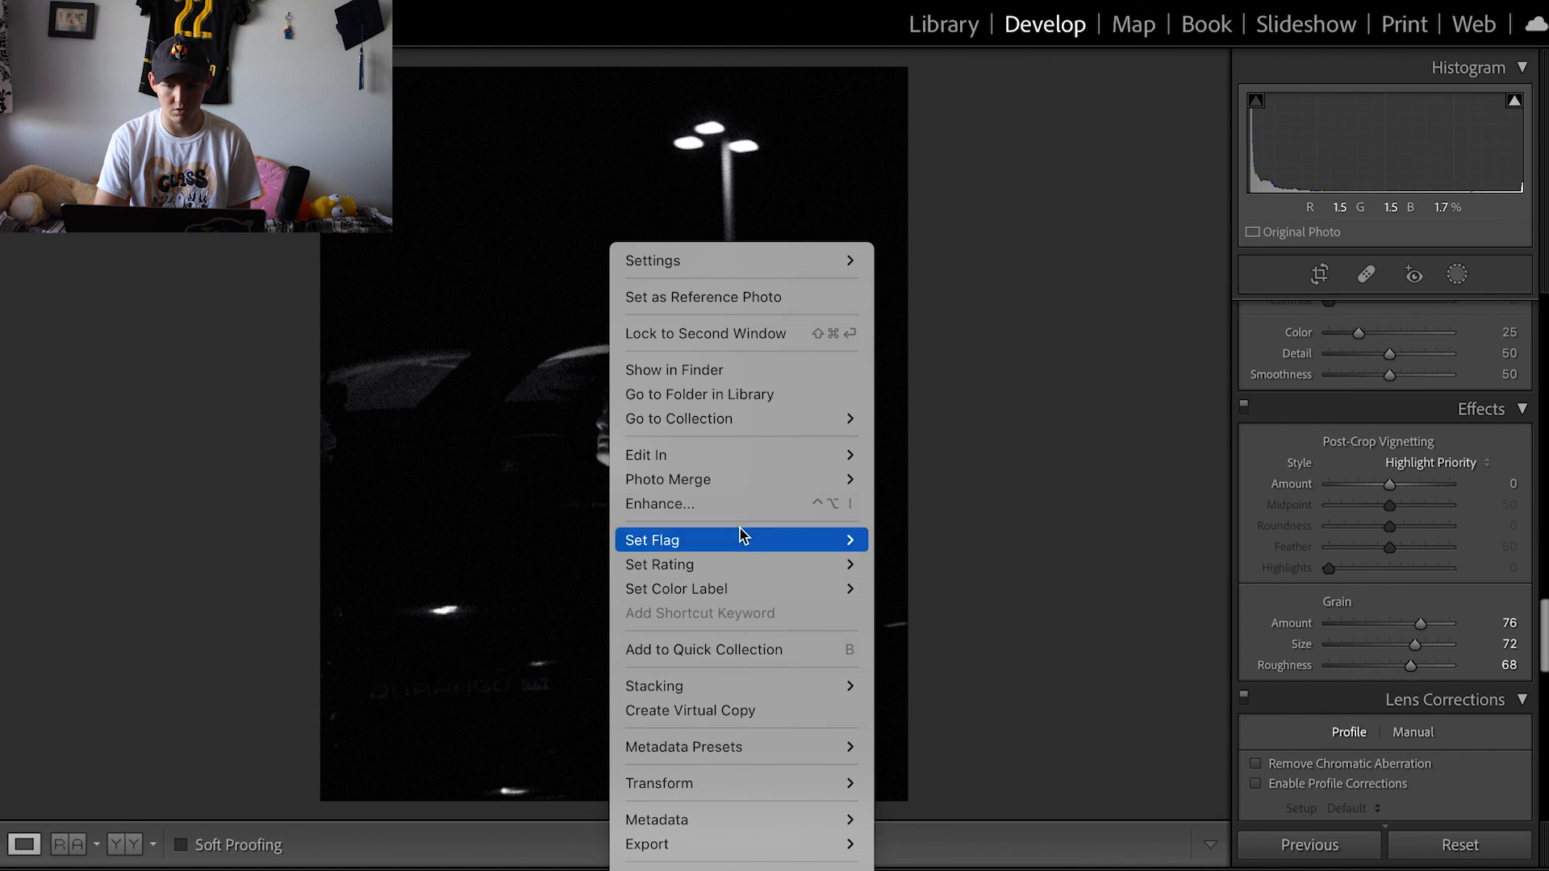
mouse_move(758, 454)
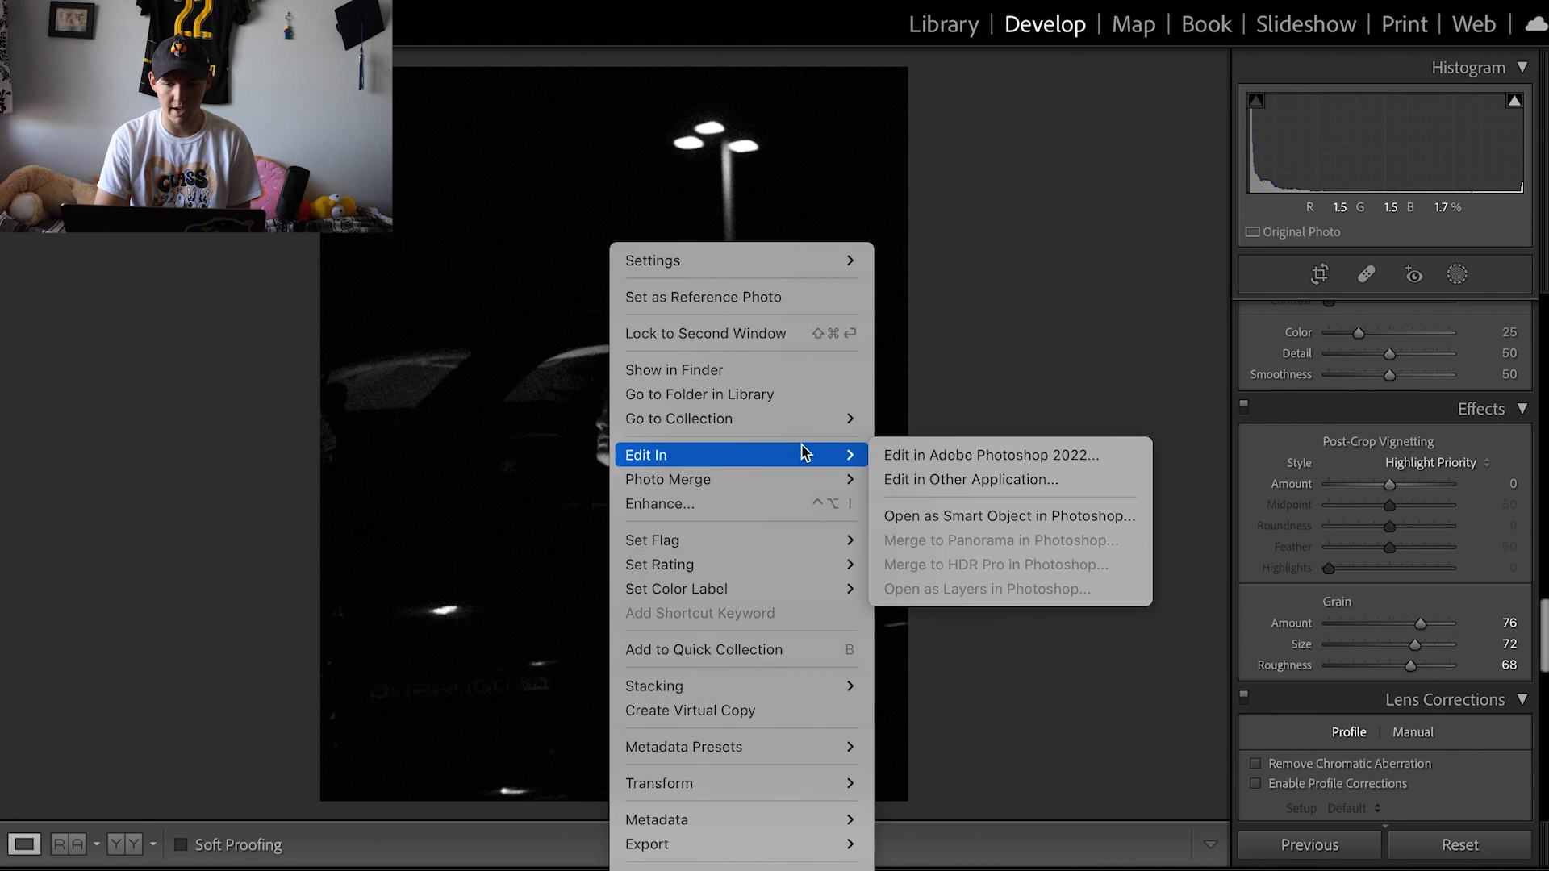
left_click(1029, 455)
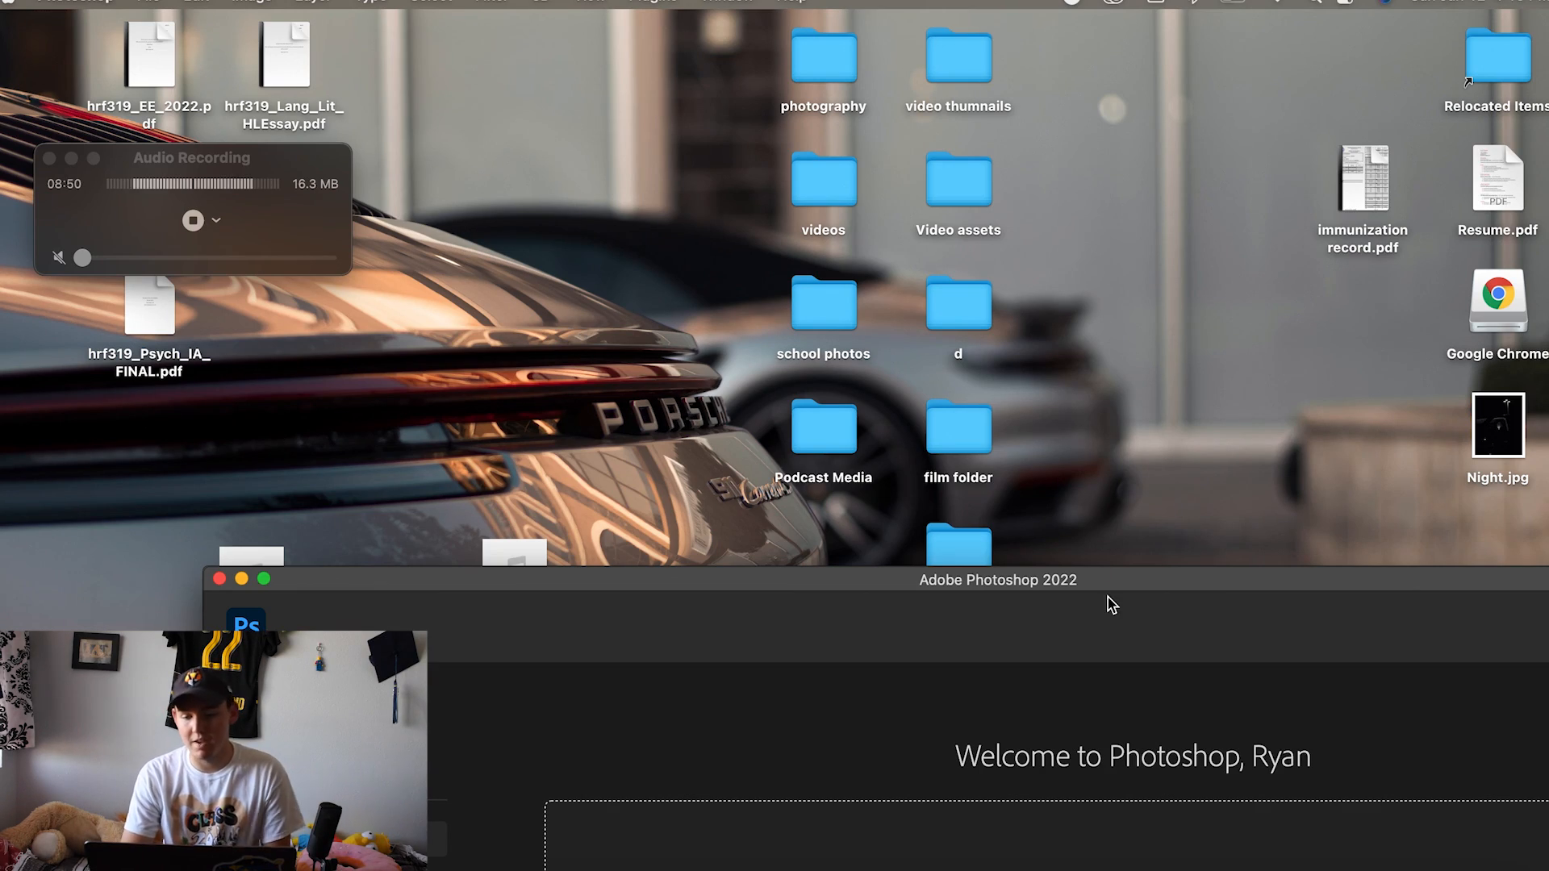
- Open Night.jpg from the desktop with Adobe Photoshop 2022 and maximize the Photoshop window
right_click(1489, 426)
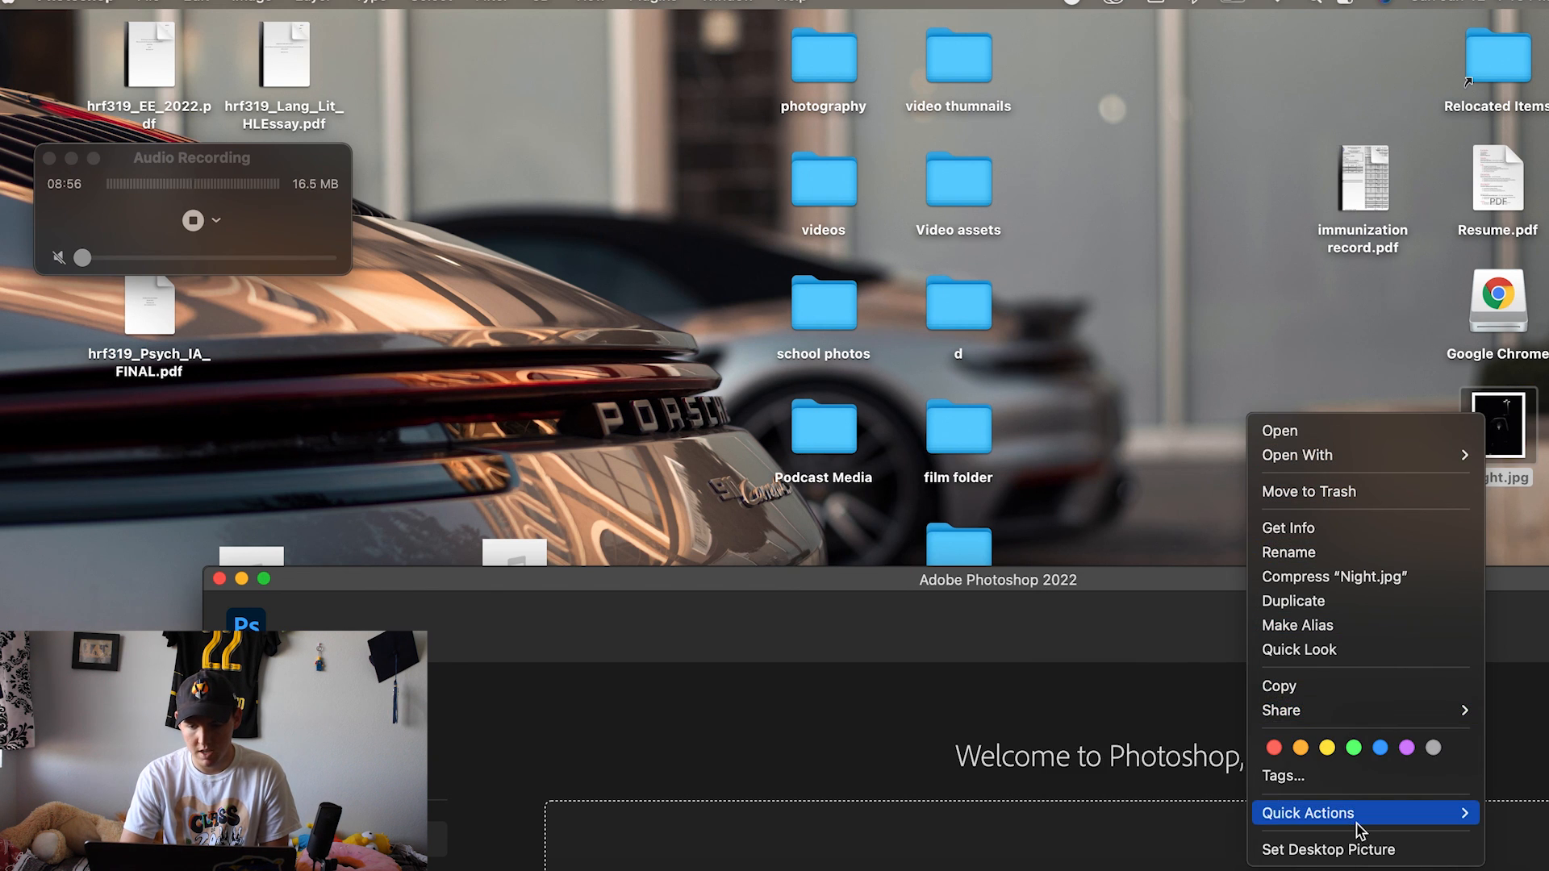
mouse_move(1357, 827)
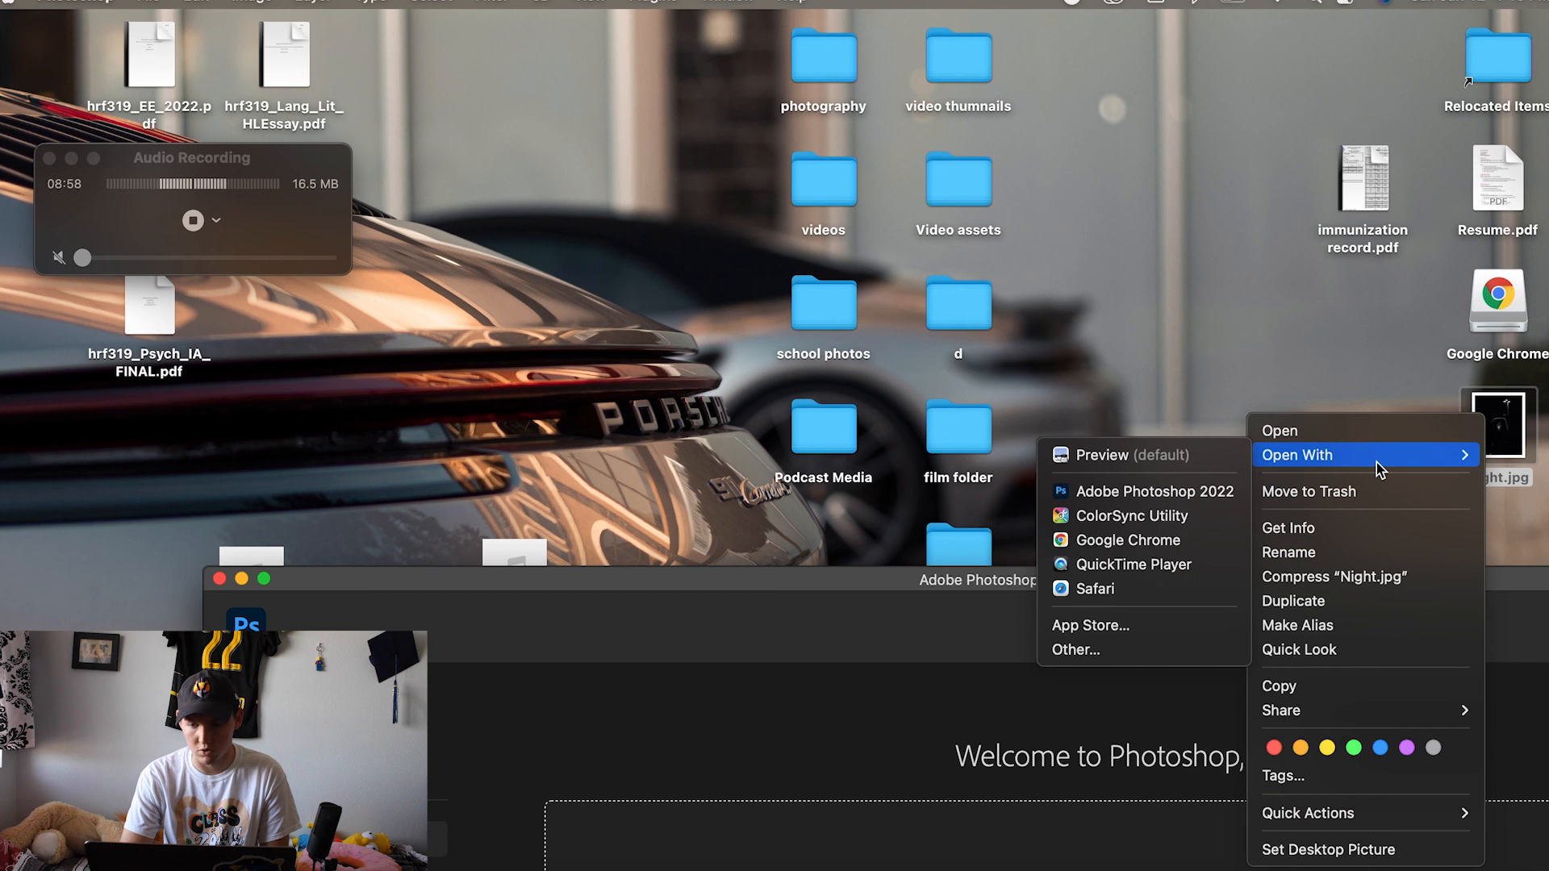
mouse_move(1344, 454)
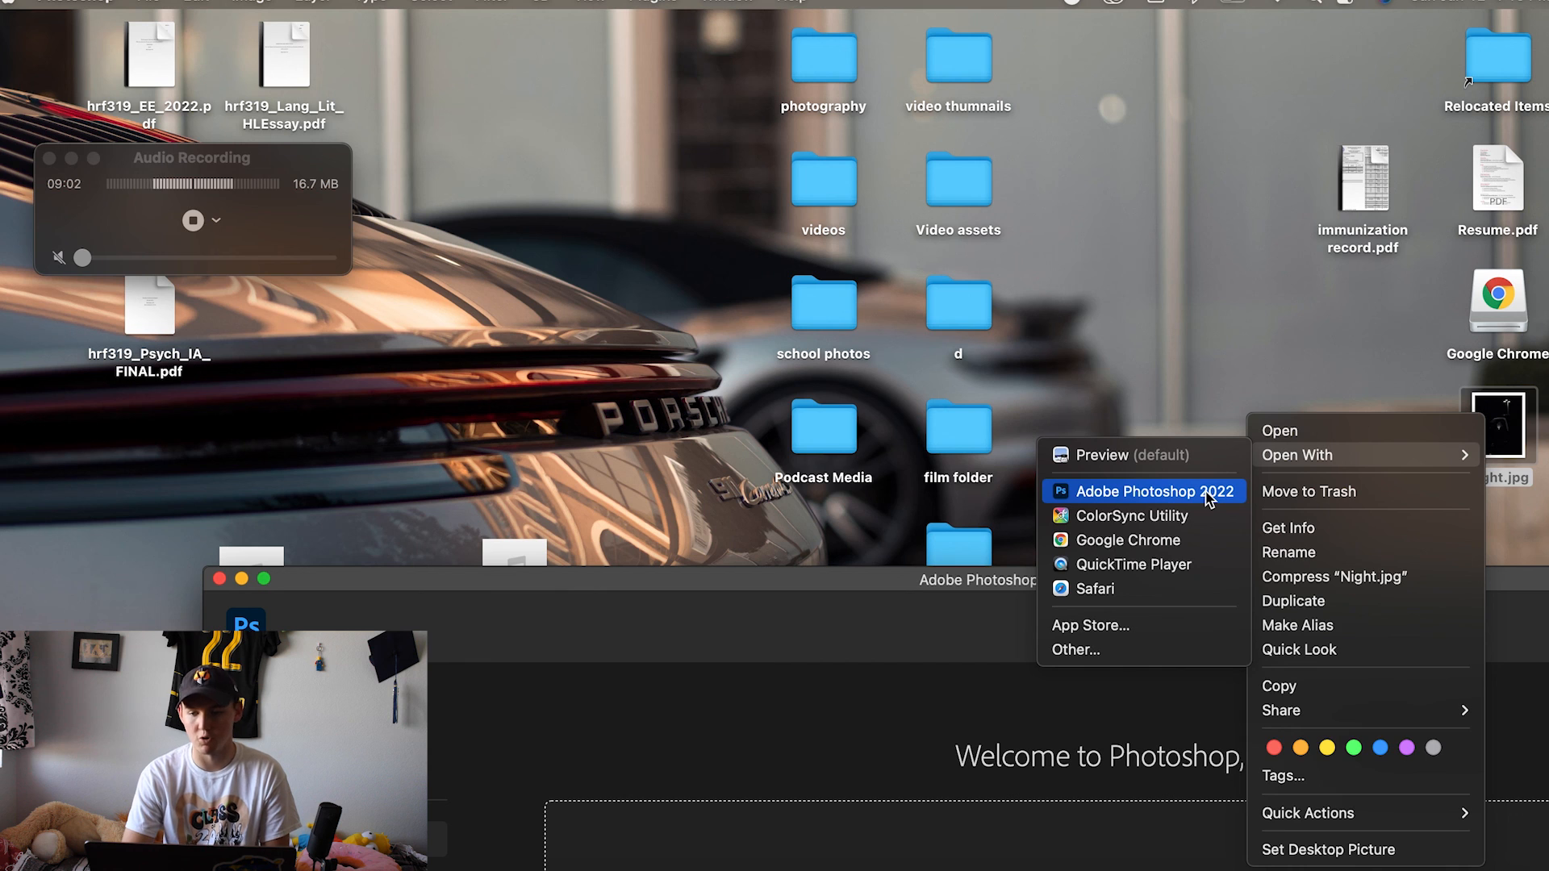
left_click(1207, 494)
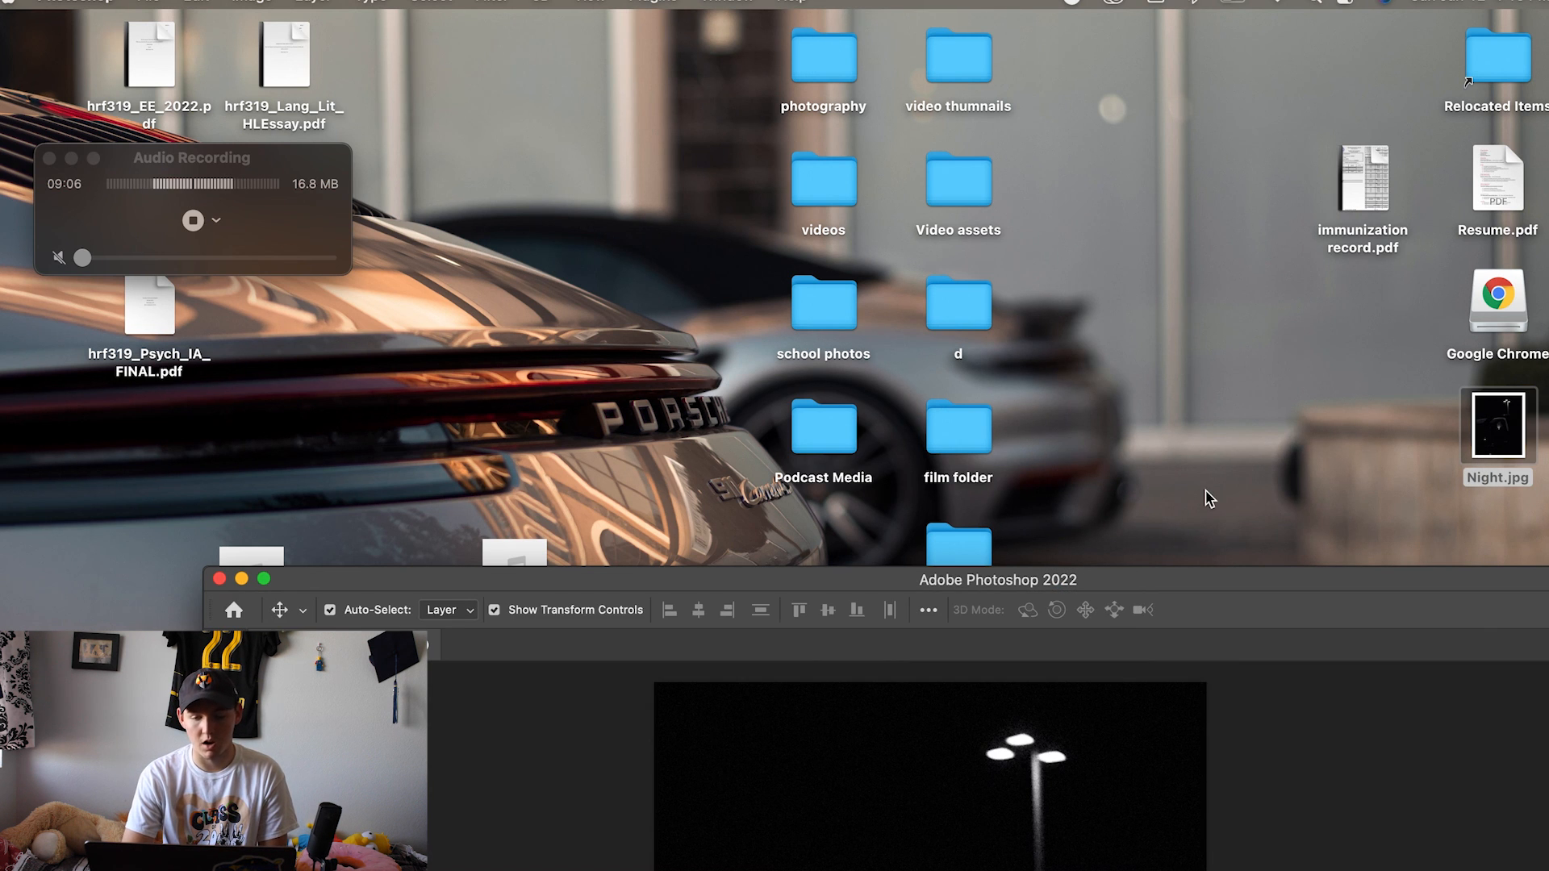
left_click(265, 579)
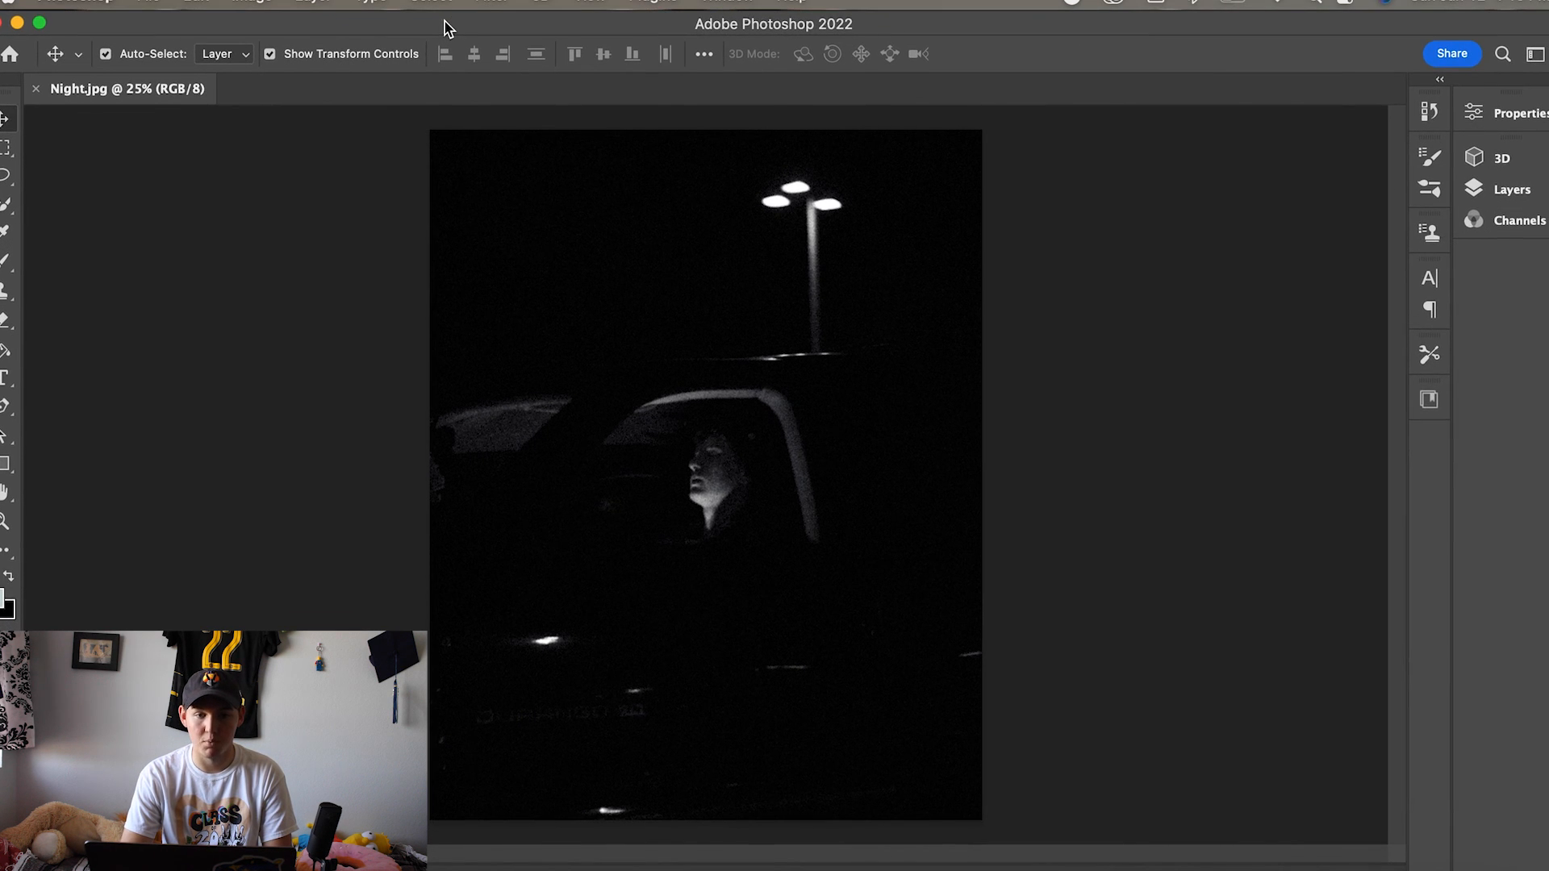
- Place the Black Book Cover.jpg texture from the Andrey Cyber Monday Textures folder onto the Night photo
left_click(162, 7)
left_click(164, 8)
left_click_drag(738, 28, 692, 380)
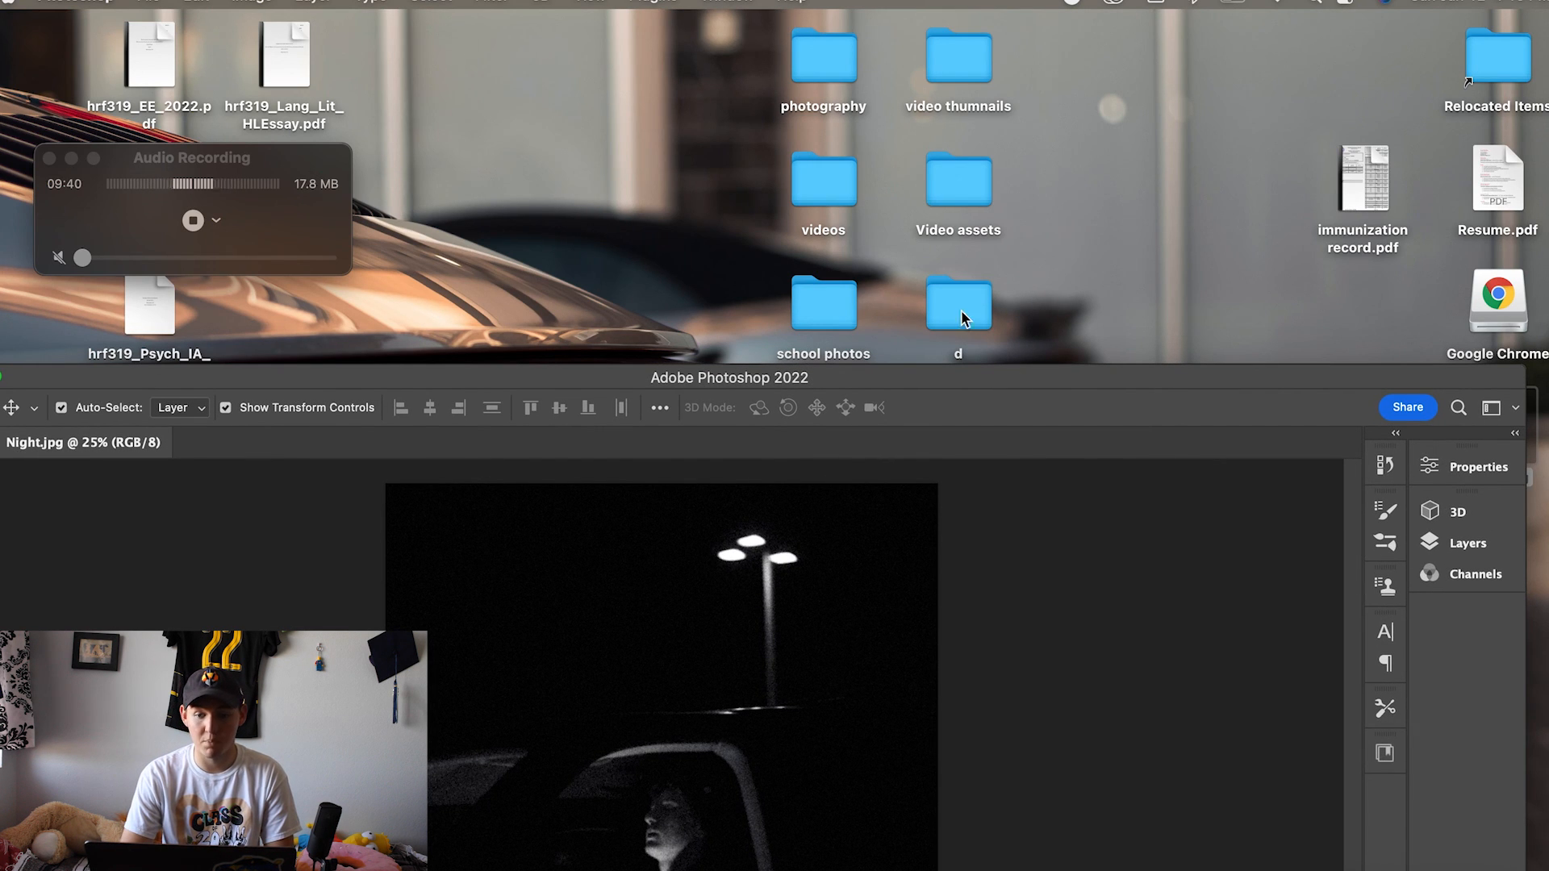
left_click_drag(970, 380, 1015, 657)
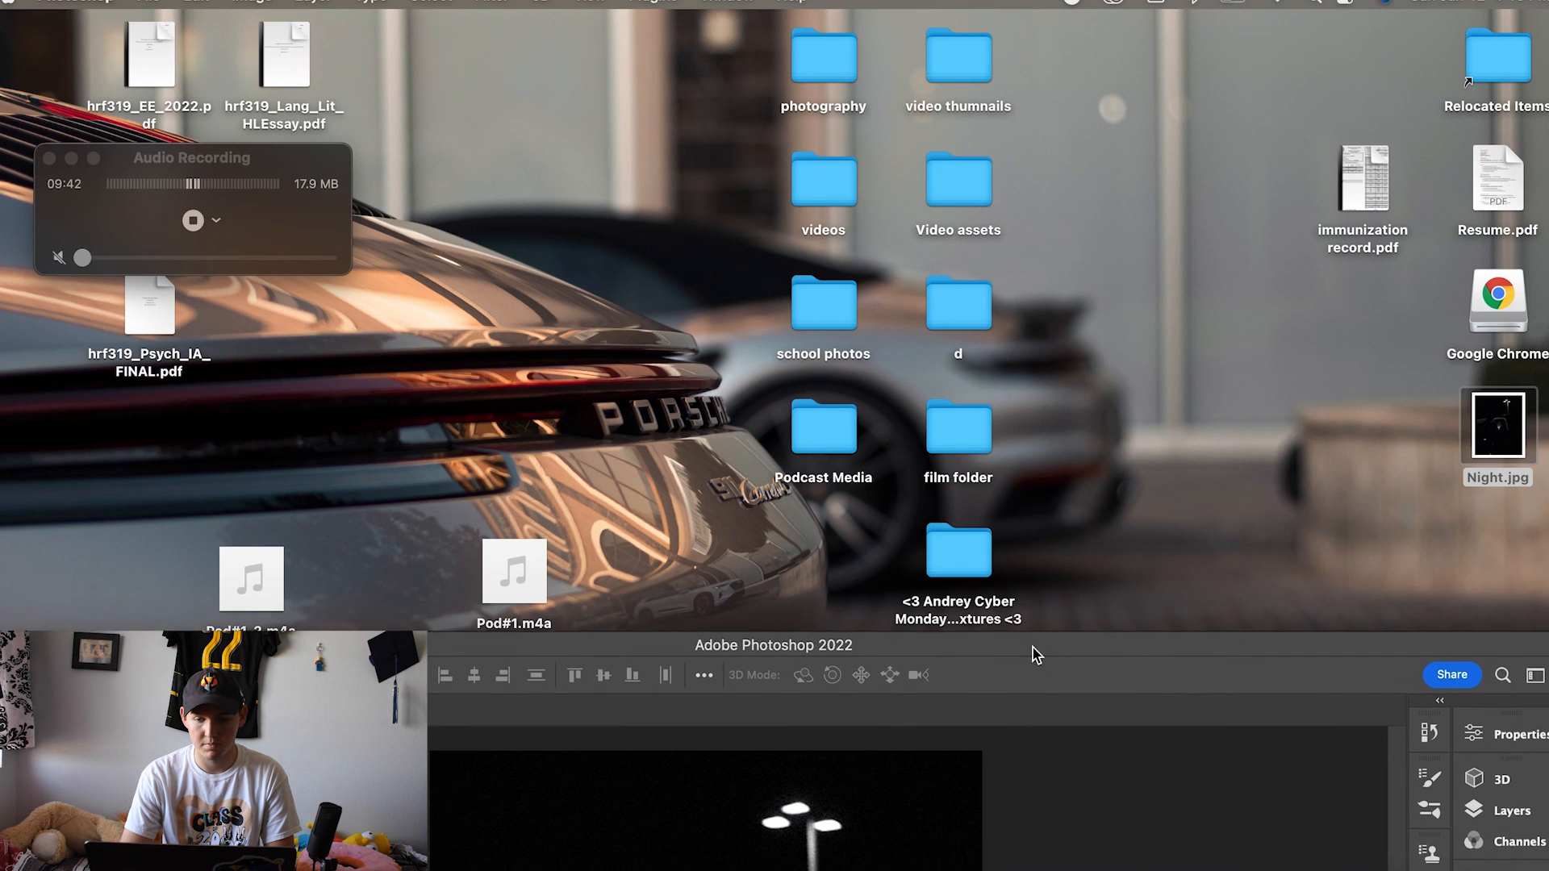
left_click(977, 547)
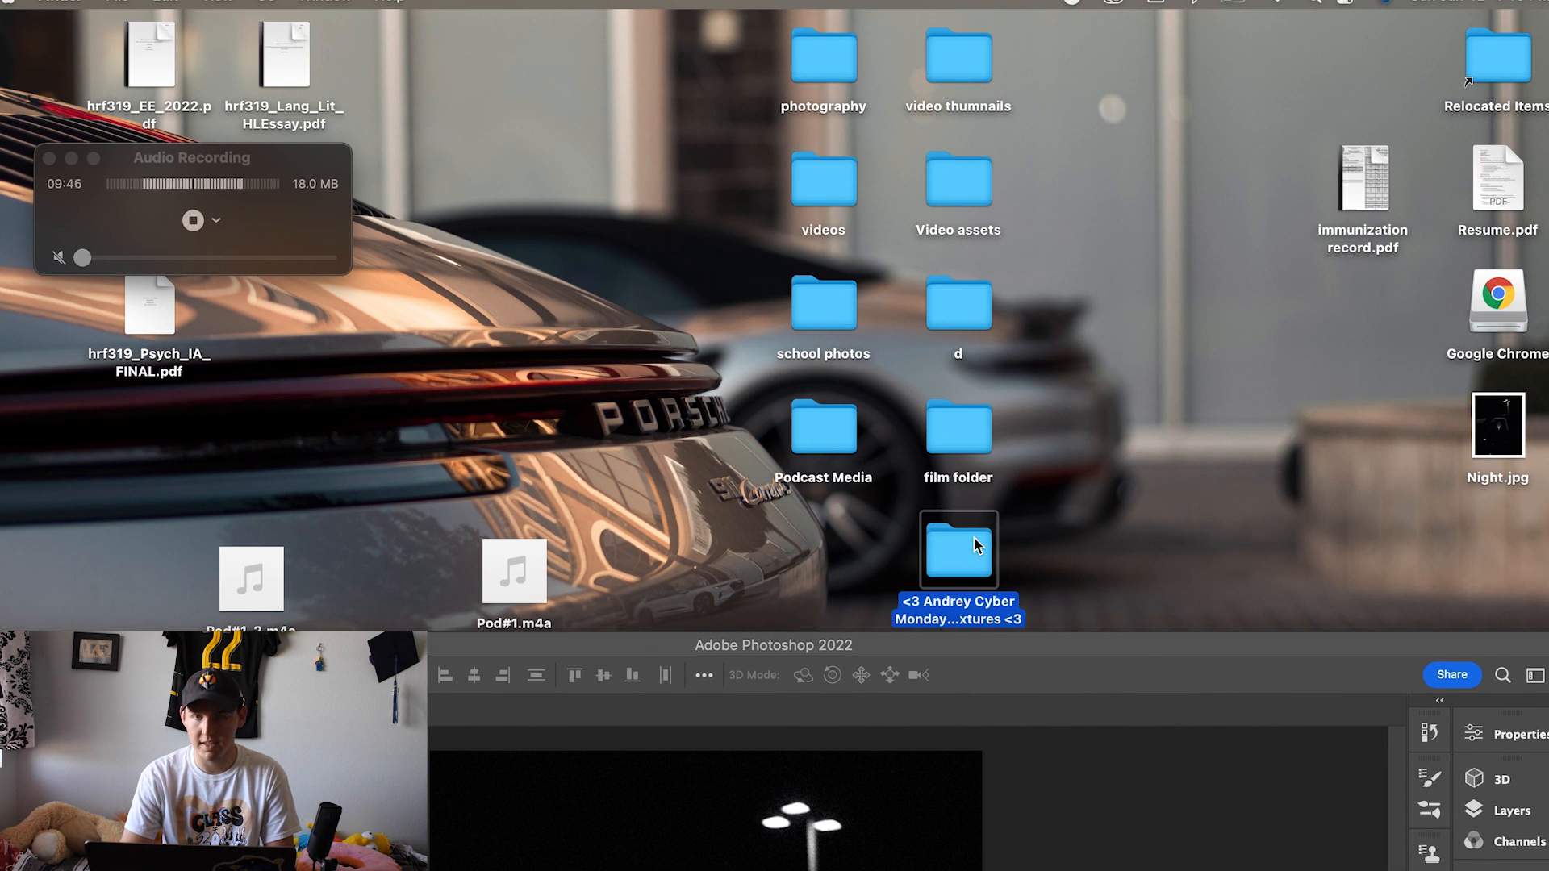
double_click(976, 546)
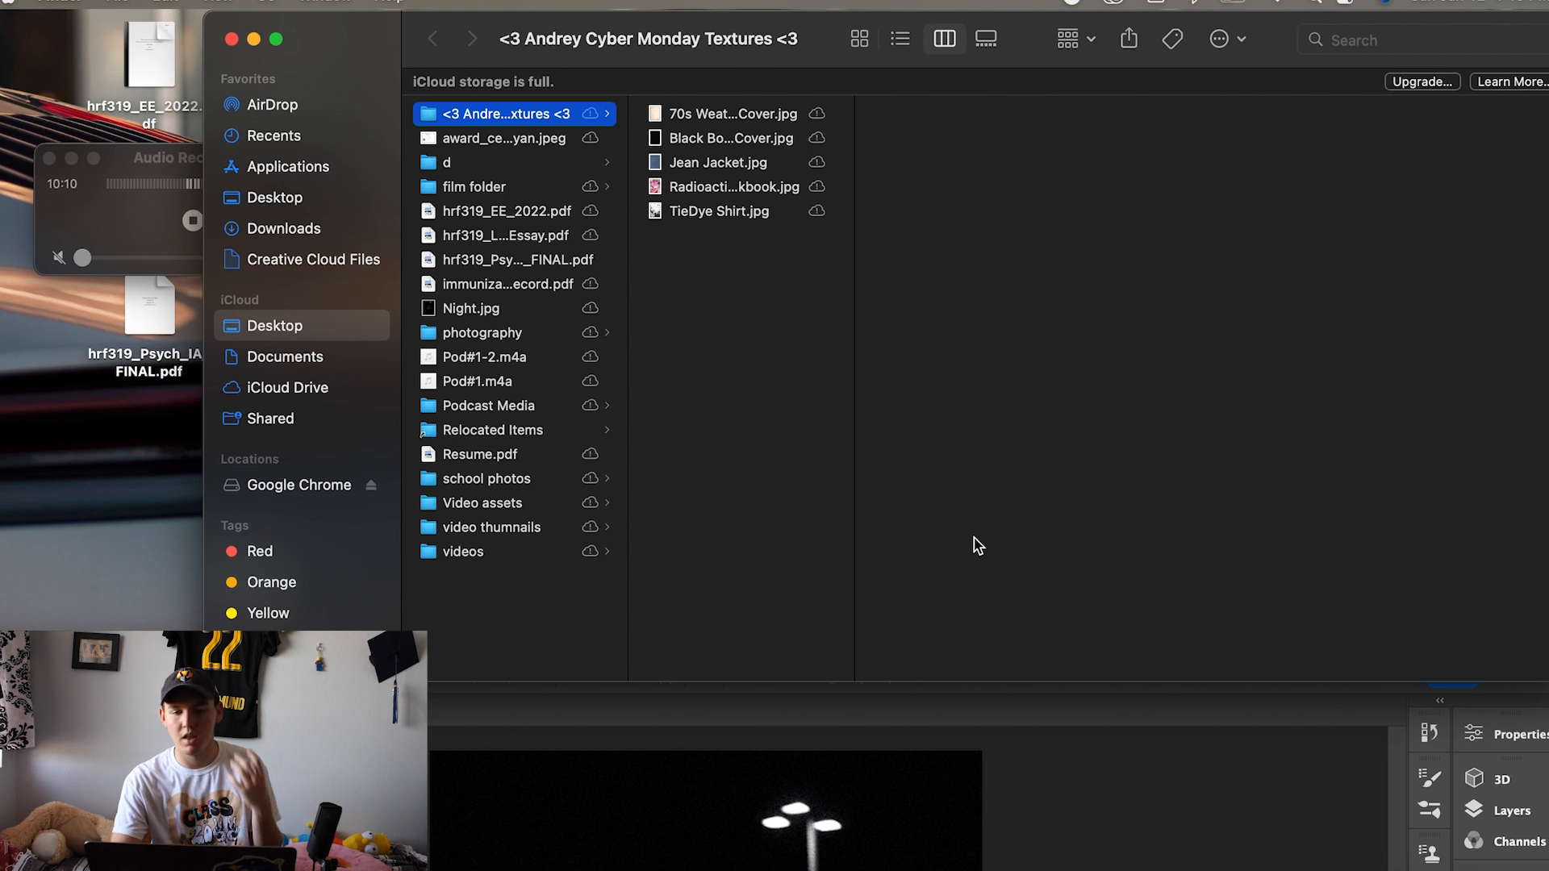
left_click(744, 143)
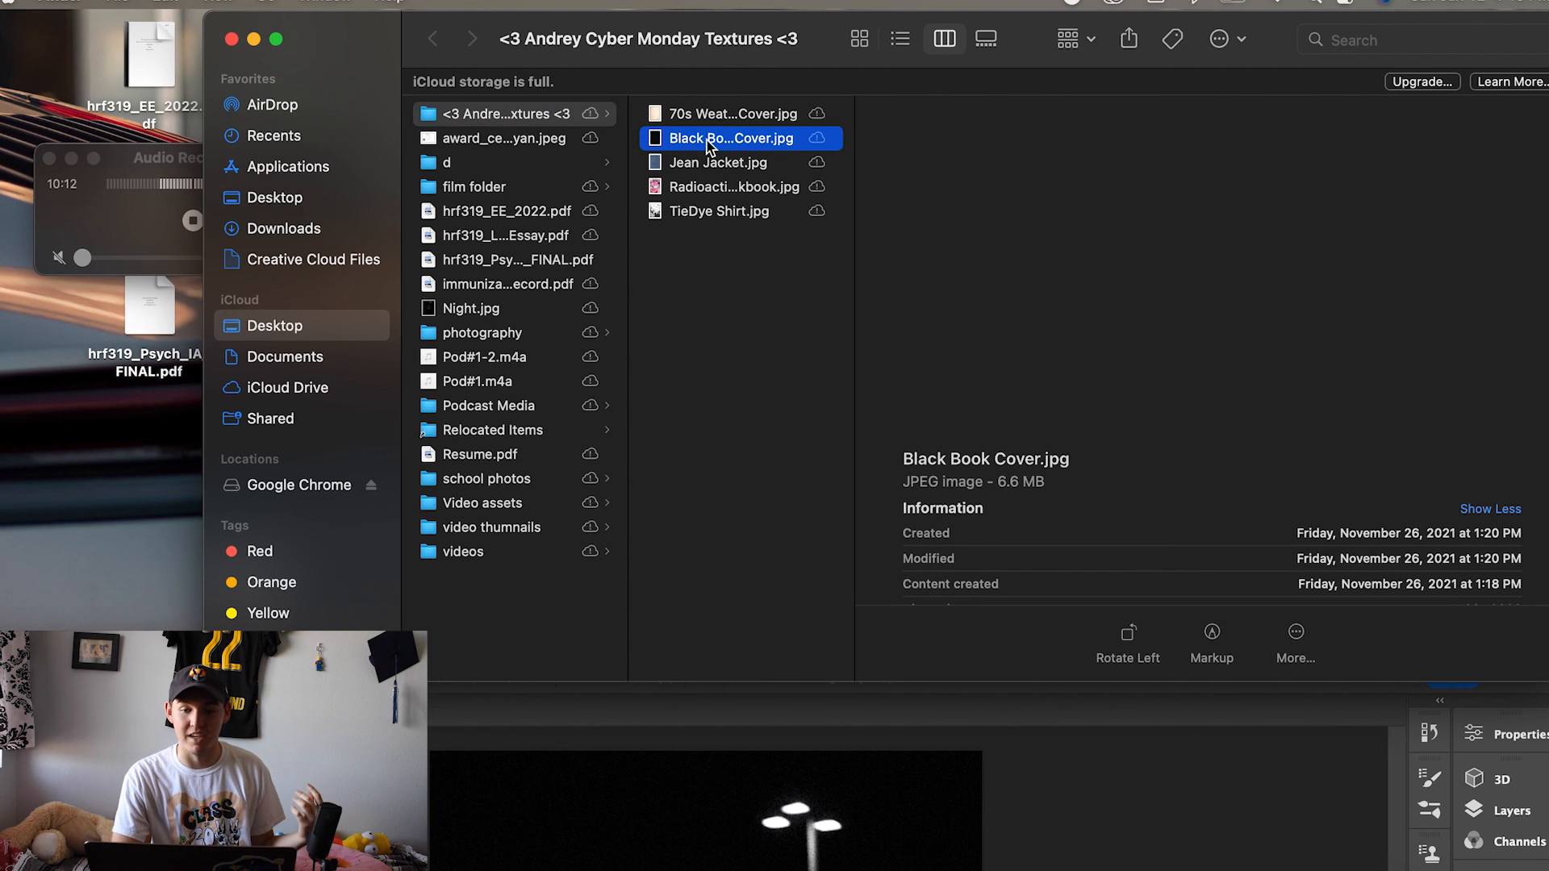
left_click_drag(724, 63, 582, 63)
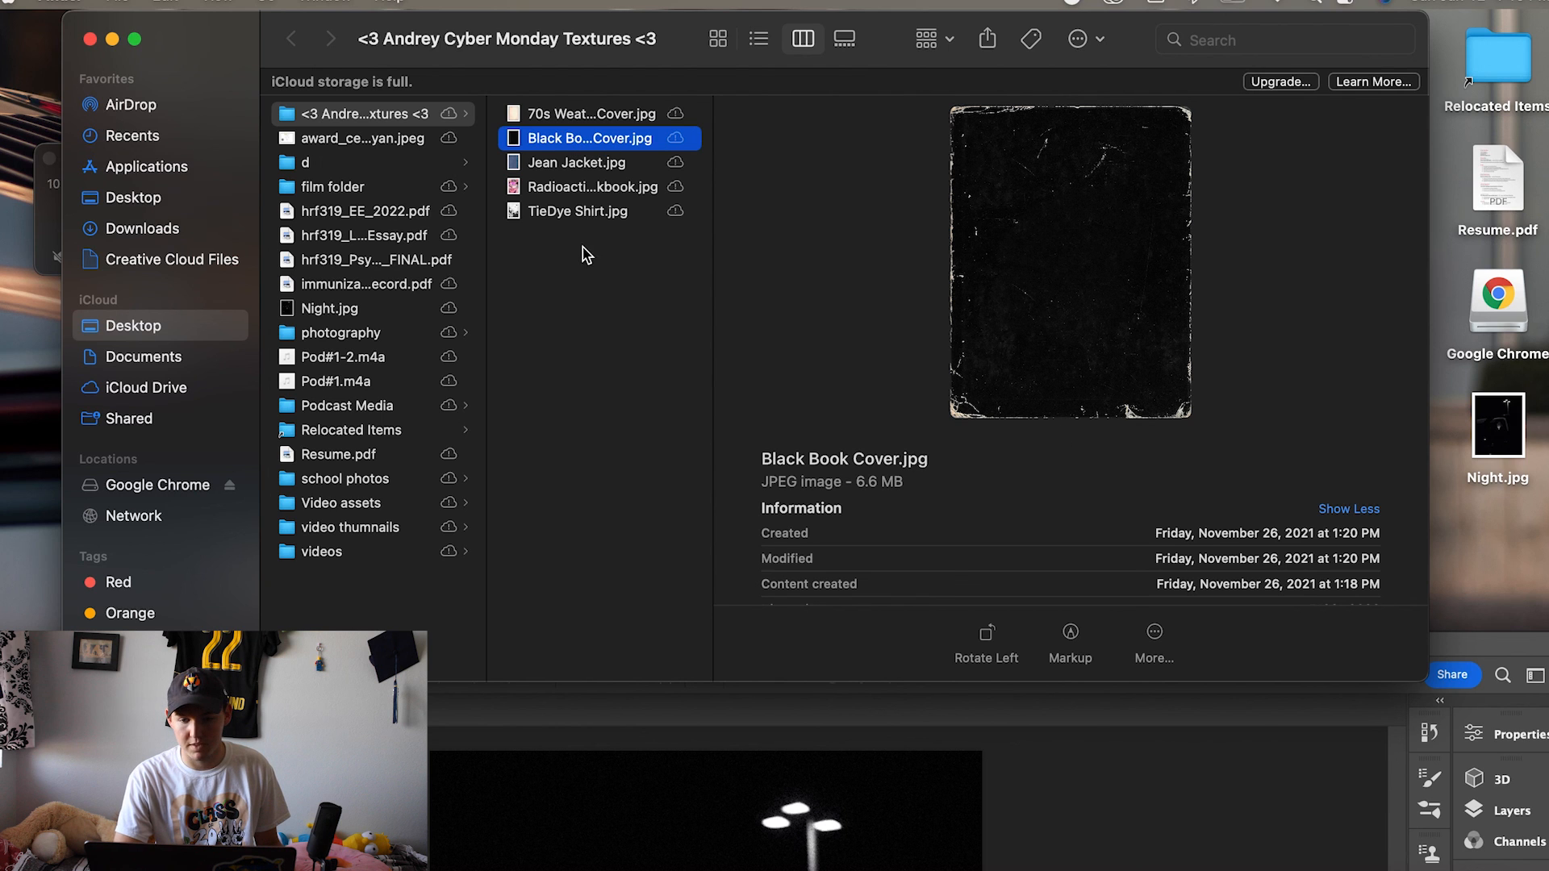
left_click_drag(517, 142, 672, 737)
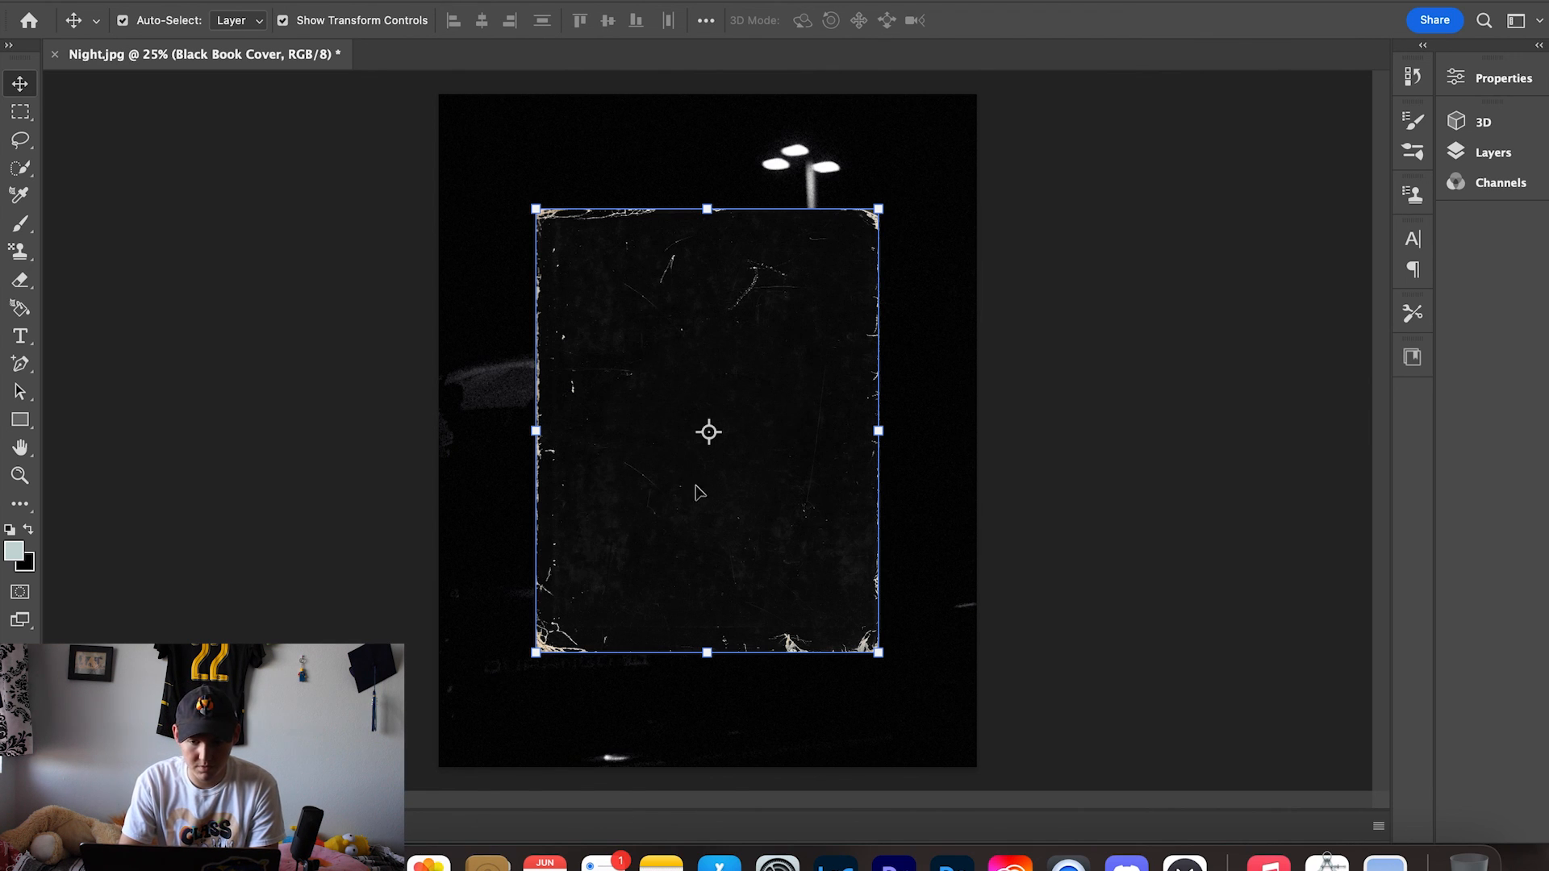
- Scale the placed texture to about 152% so it covers the whole photo
mouse_move(796, 446)
left_mouse_down()
mouse_move(791, 505)
mouse_move(699, 641)
mouse_move(637, 493)
mouse_move(815, 564)
mouse_move(823, 422)
mouse_move(776, 446)
mouse_move(802, 446)
mouse_move(790, 453)
left_mouse_up()
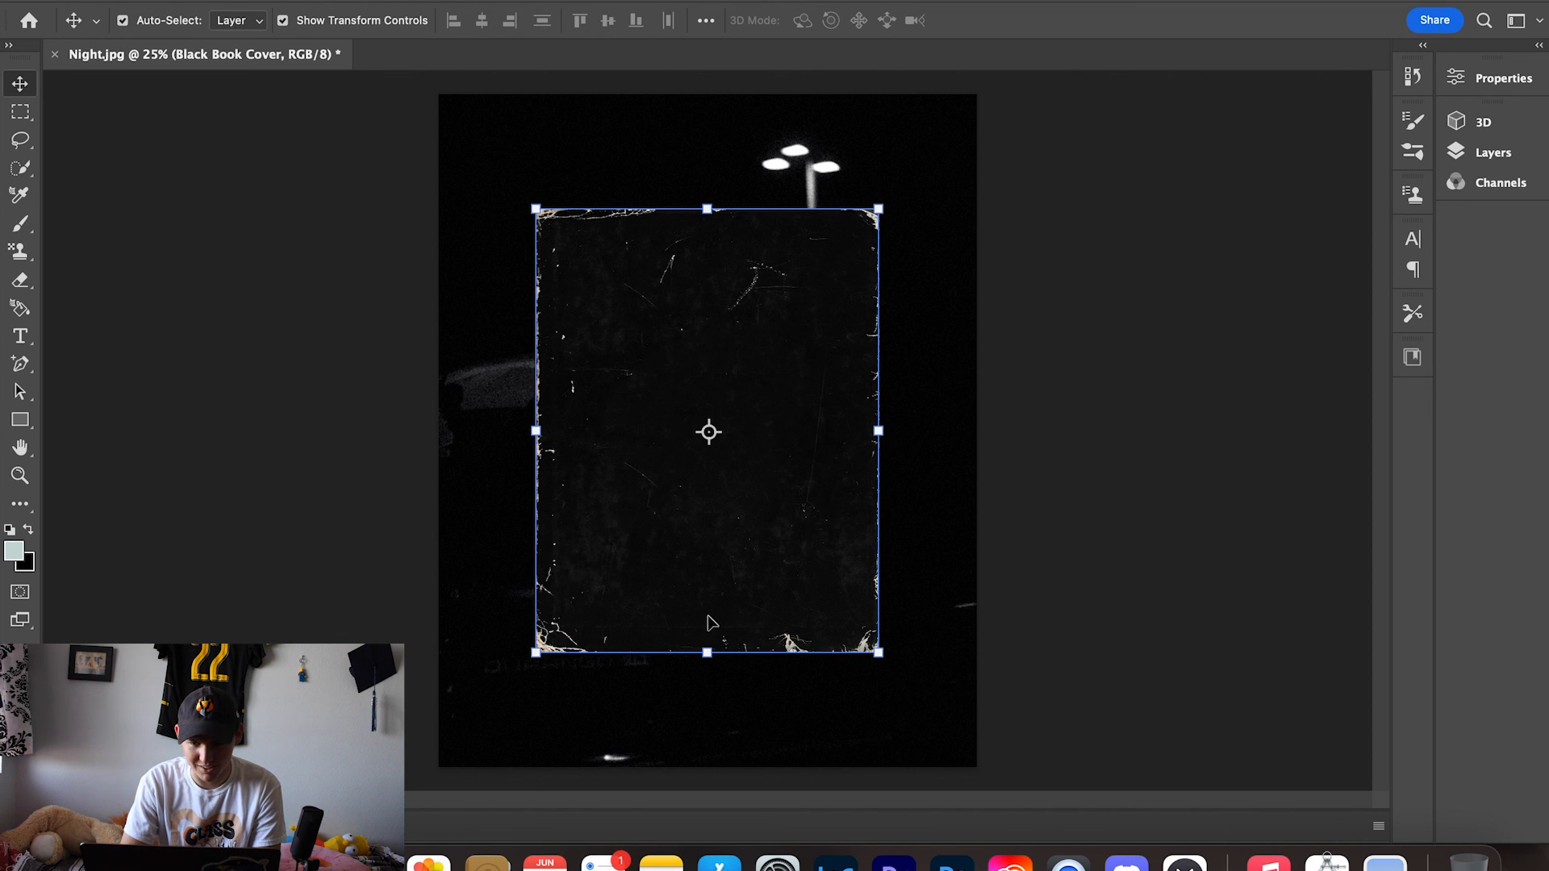
left_click_drag(708, 653, 723, 759)
left_click_drag(706, 209, 692, 100)
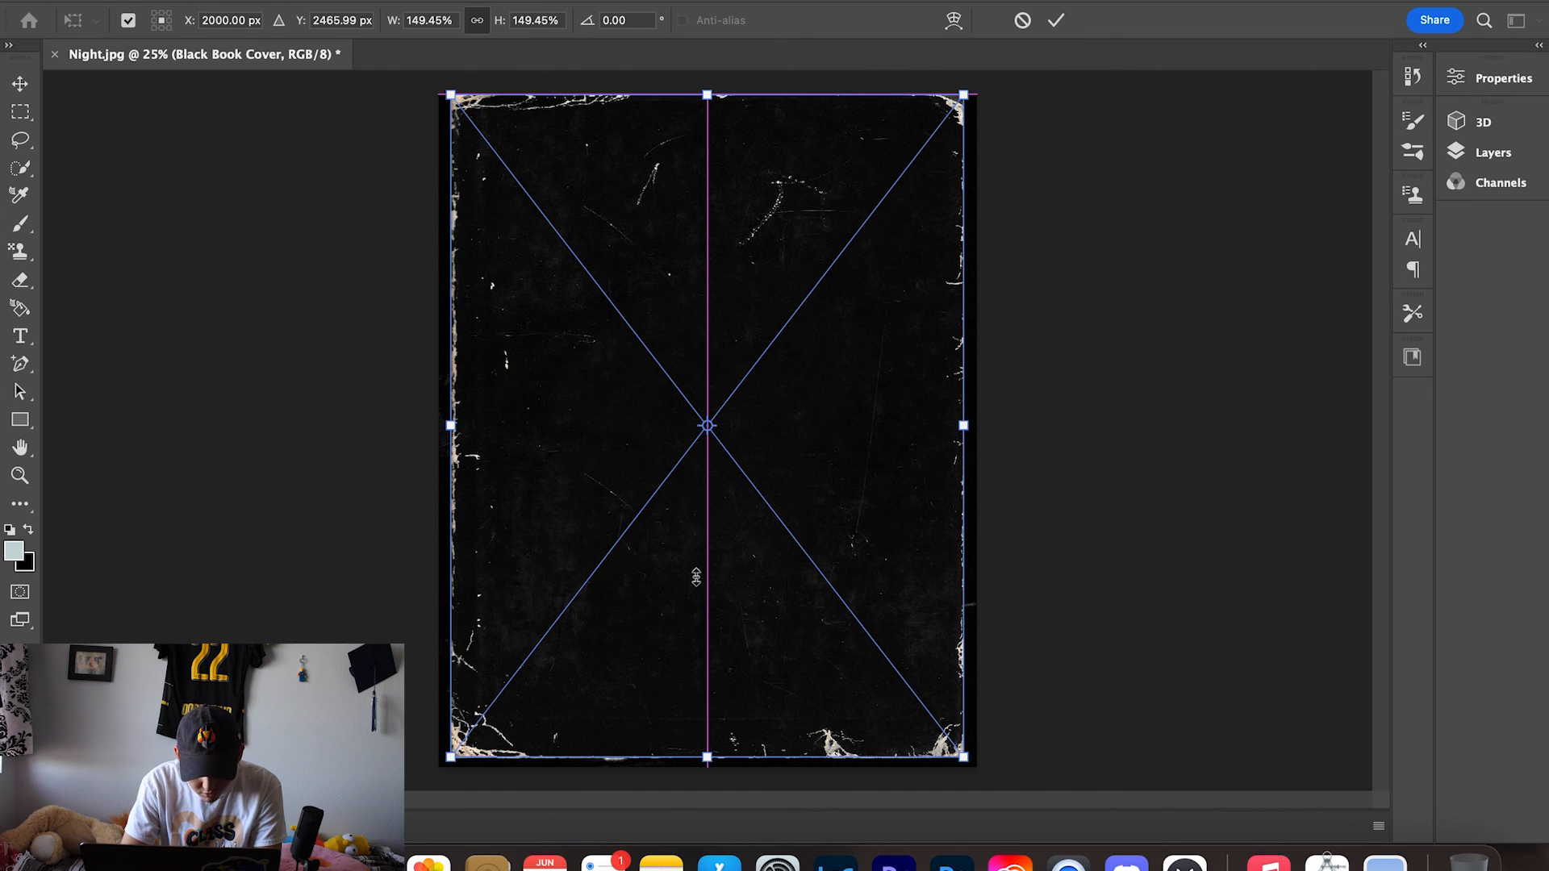
left_click_drag(708, 757, 707, 766)
left_click_drag(968, 430, 976, 430)
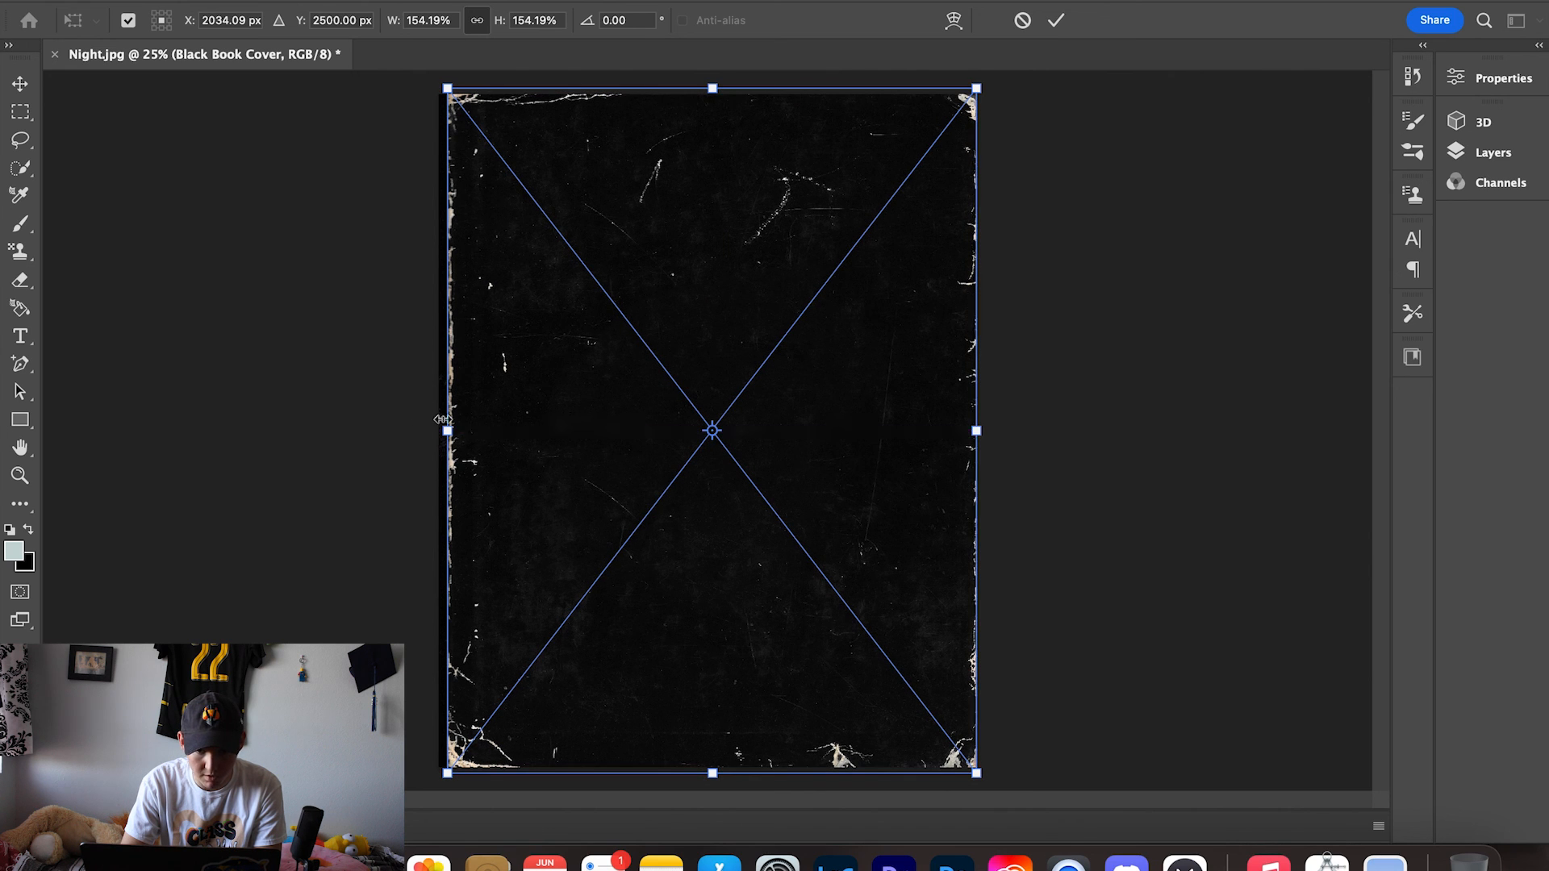
left_click_drag(443, 430, 439, 430)
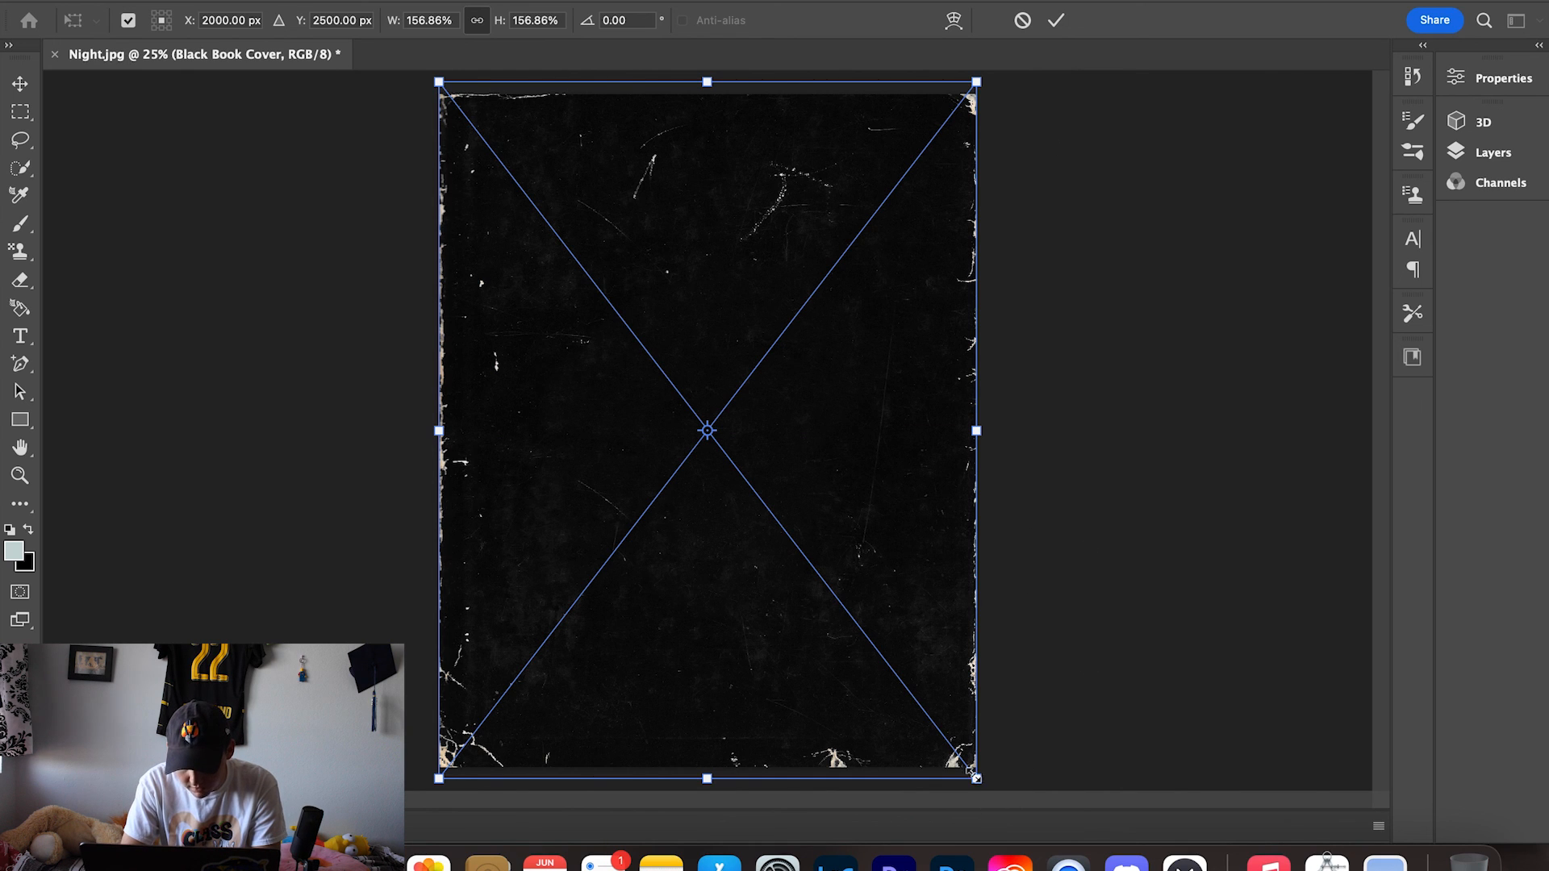
left_click_drag(976, 777, 971, 752)
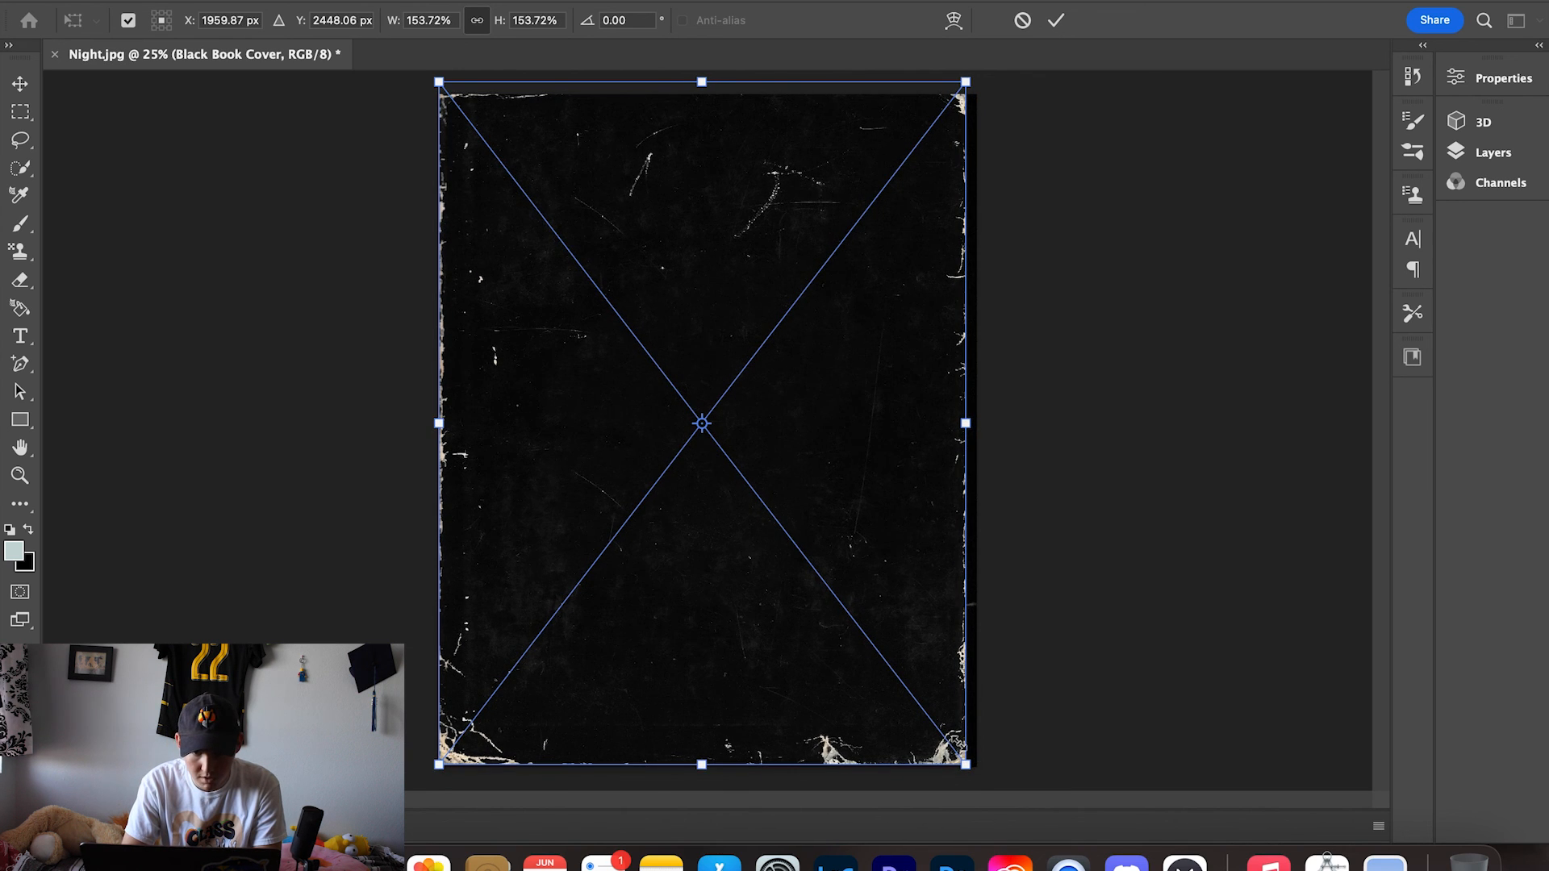
left_click_drag(438, 426, 464, 425)
left_click_drag(790, 340, 783, 348)
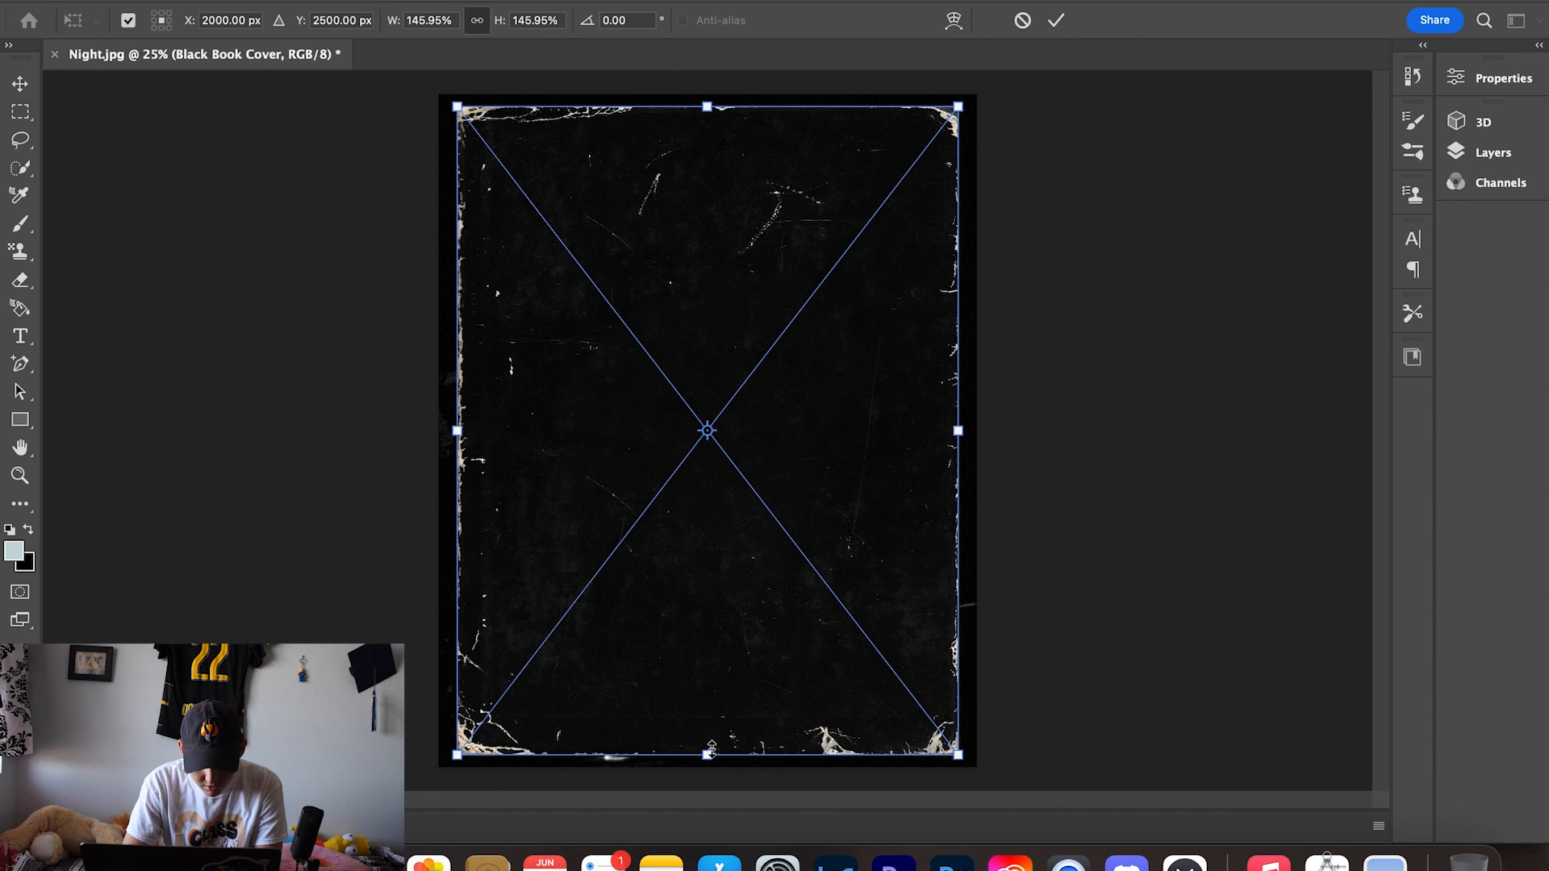
left_click_drag(707, 755, 707, 767)
left_click_drag(707, 108, 706, 97)
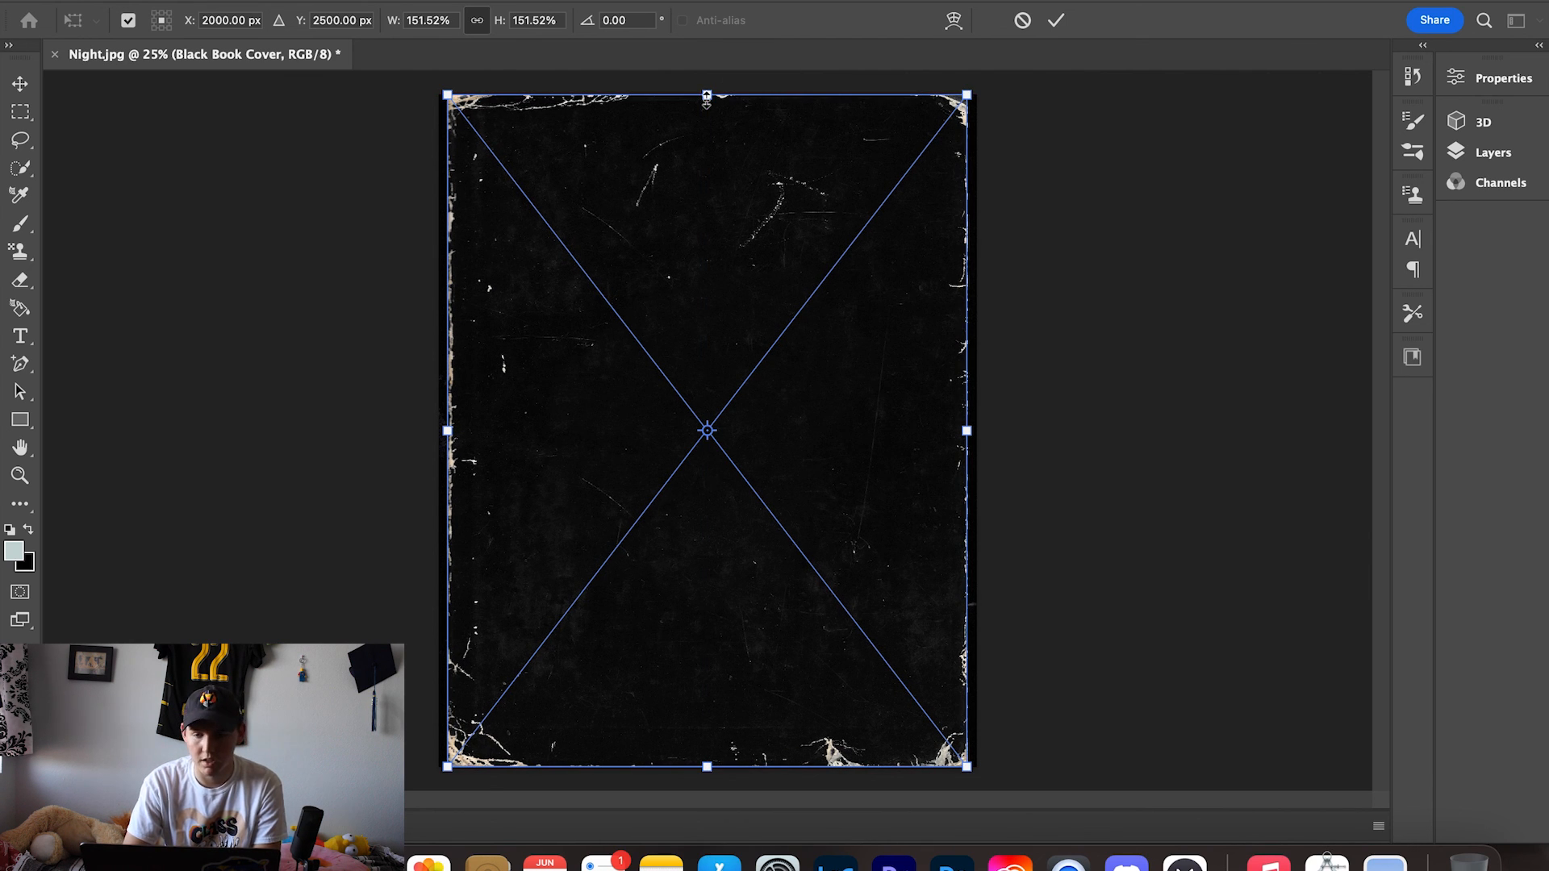
- Warp the texture's corners and edges out to the canvas edges and commit the transform
left_click(955, 23)
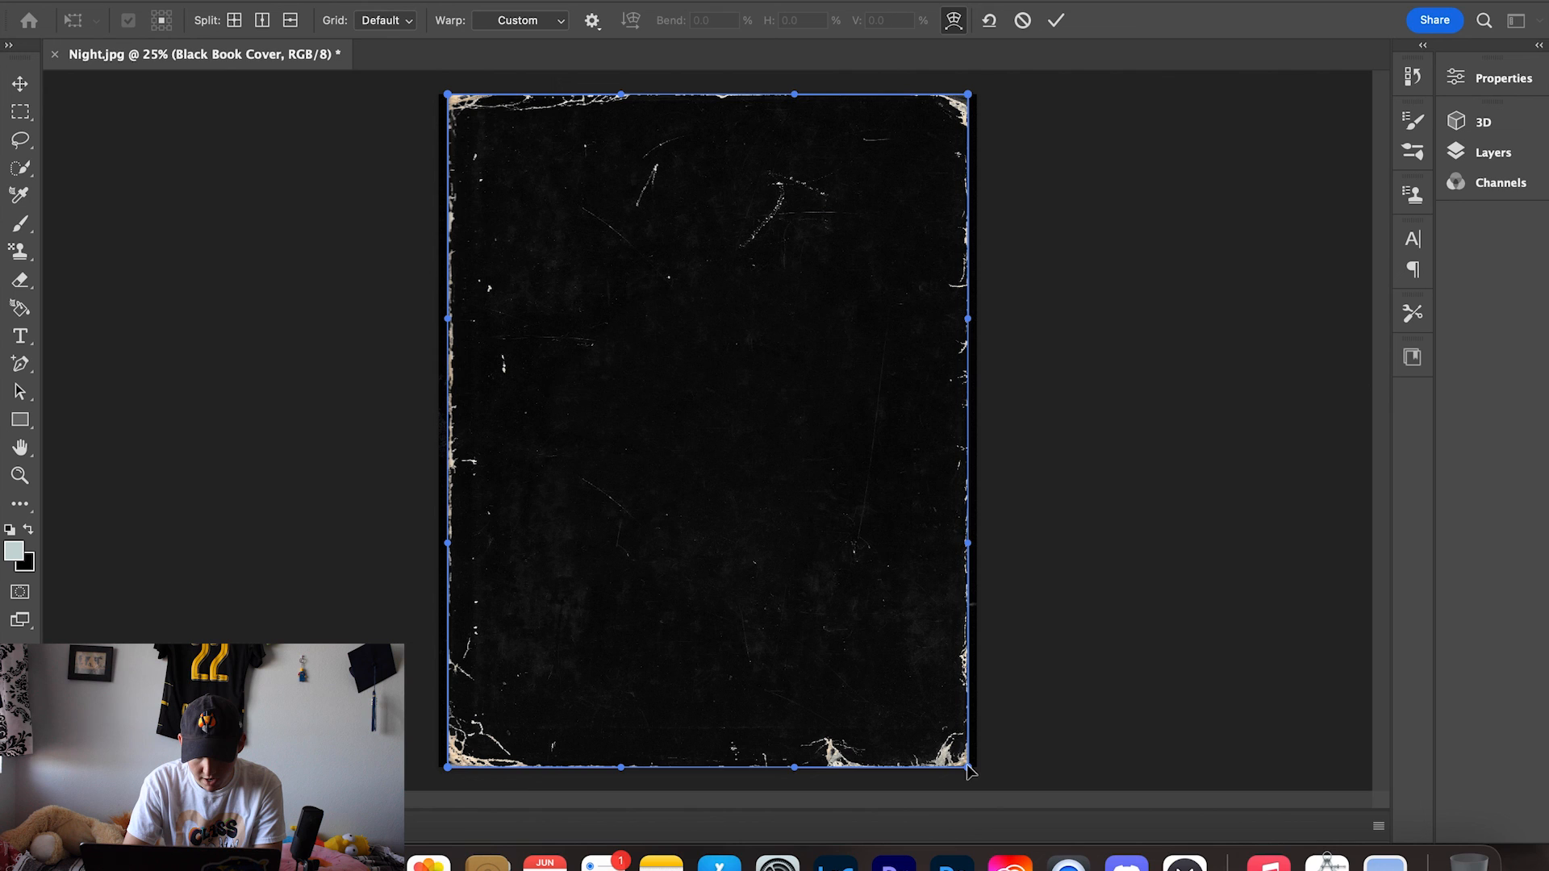
left_click_drag(969, 770, 979, 775)
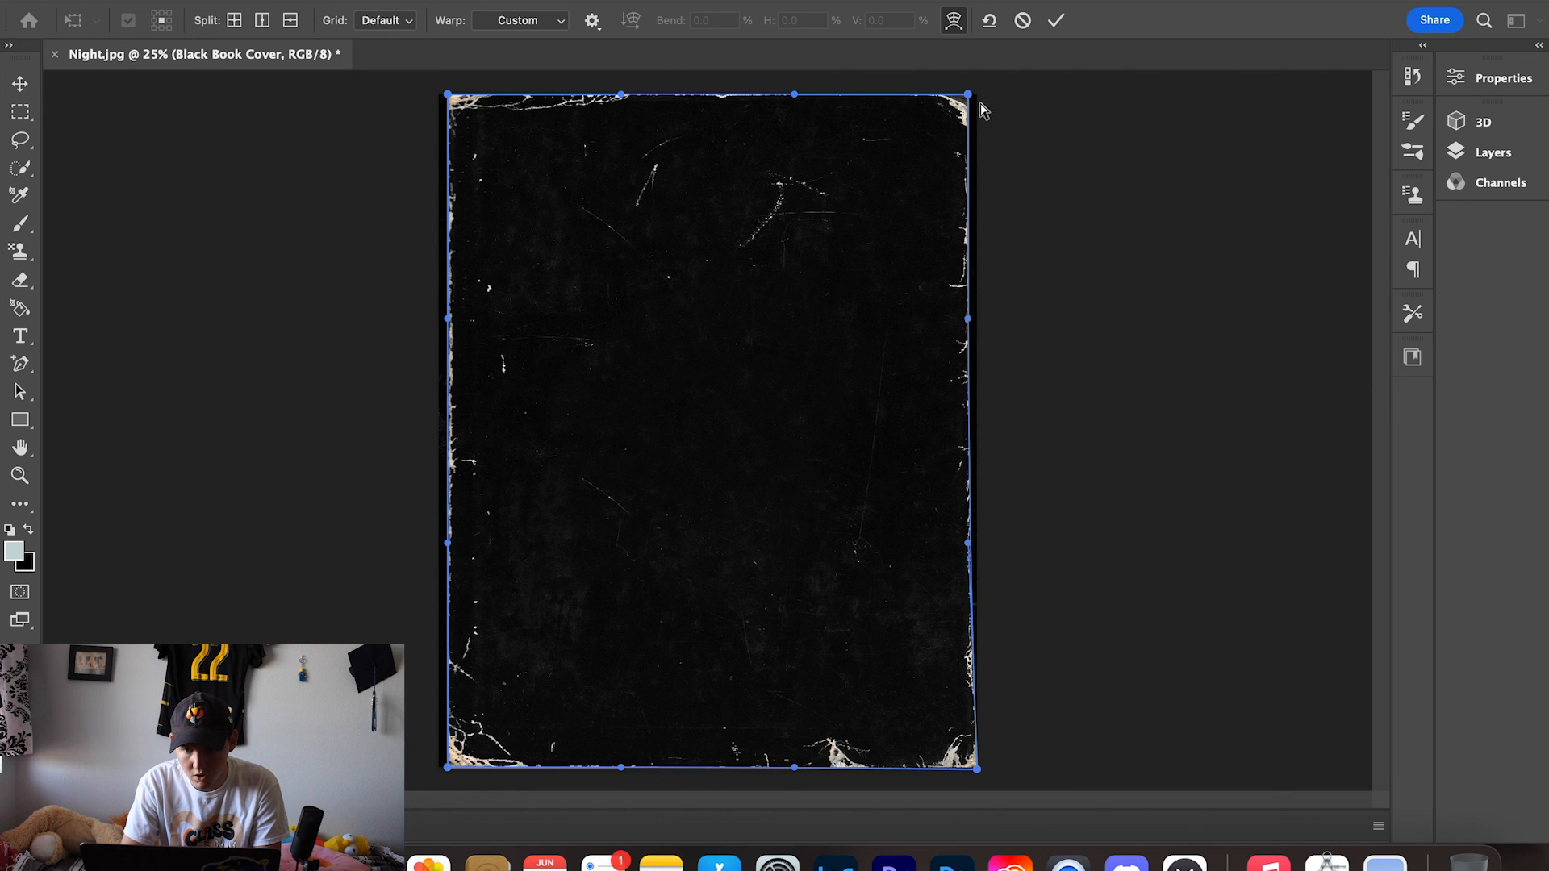
left_click_drag(969, 95, 977, 96)
left_click_drag(972, 324, 977, 324)
left_click_drag(975, 547, 977, 545)
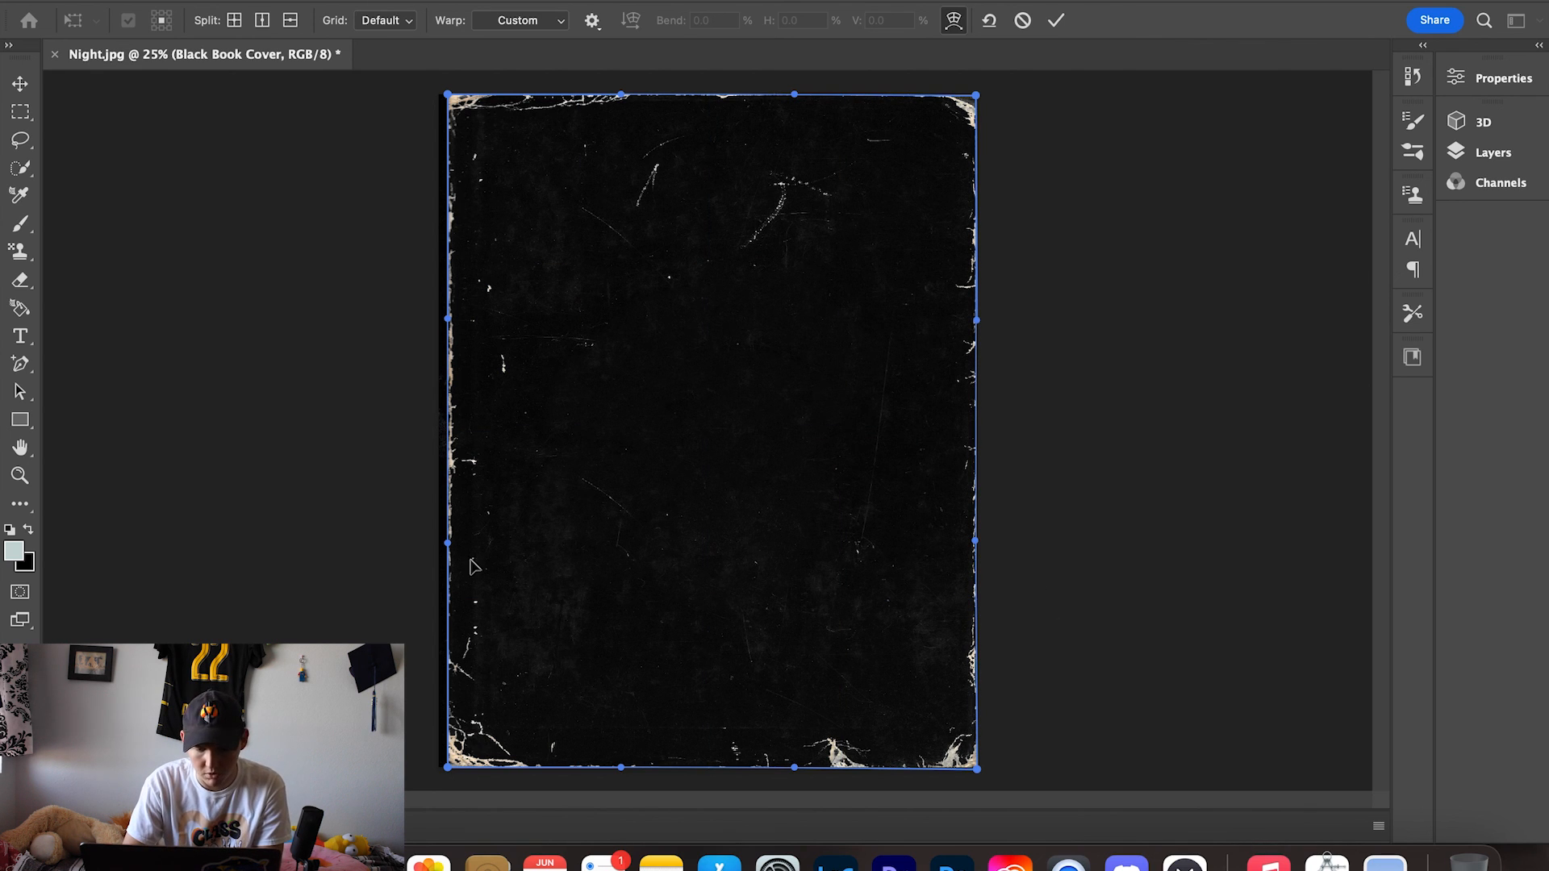
left_click_drag(446, 772, 438, 768)
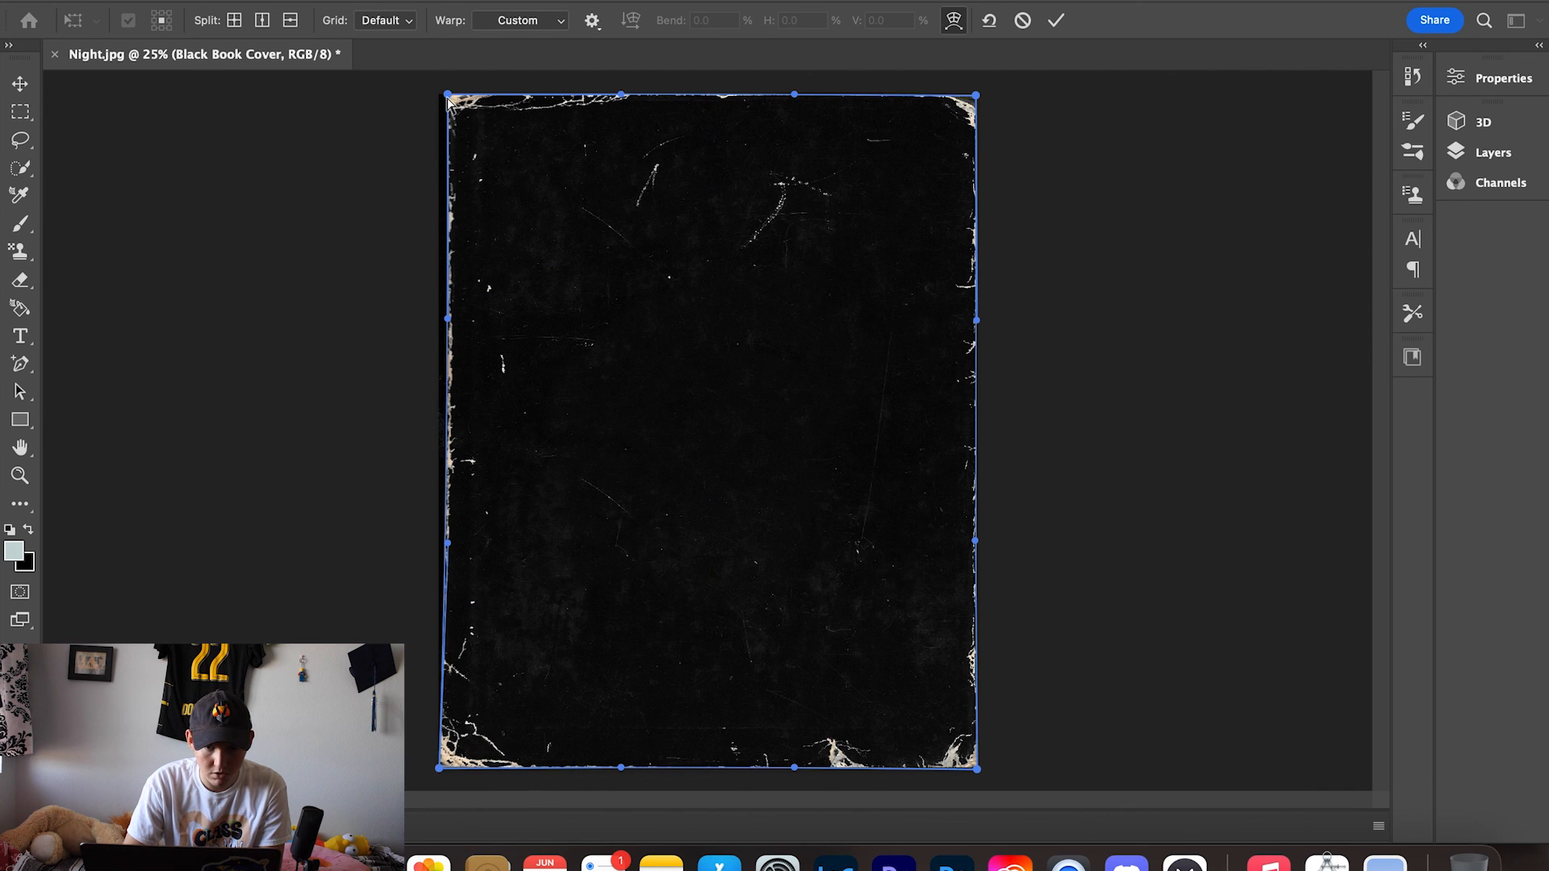
left_click_drag(447, 96, 438, 95)
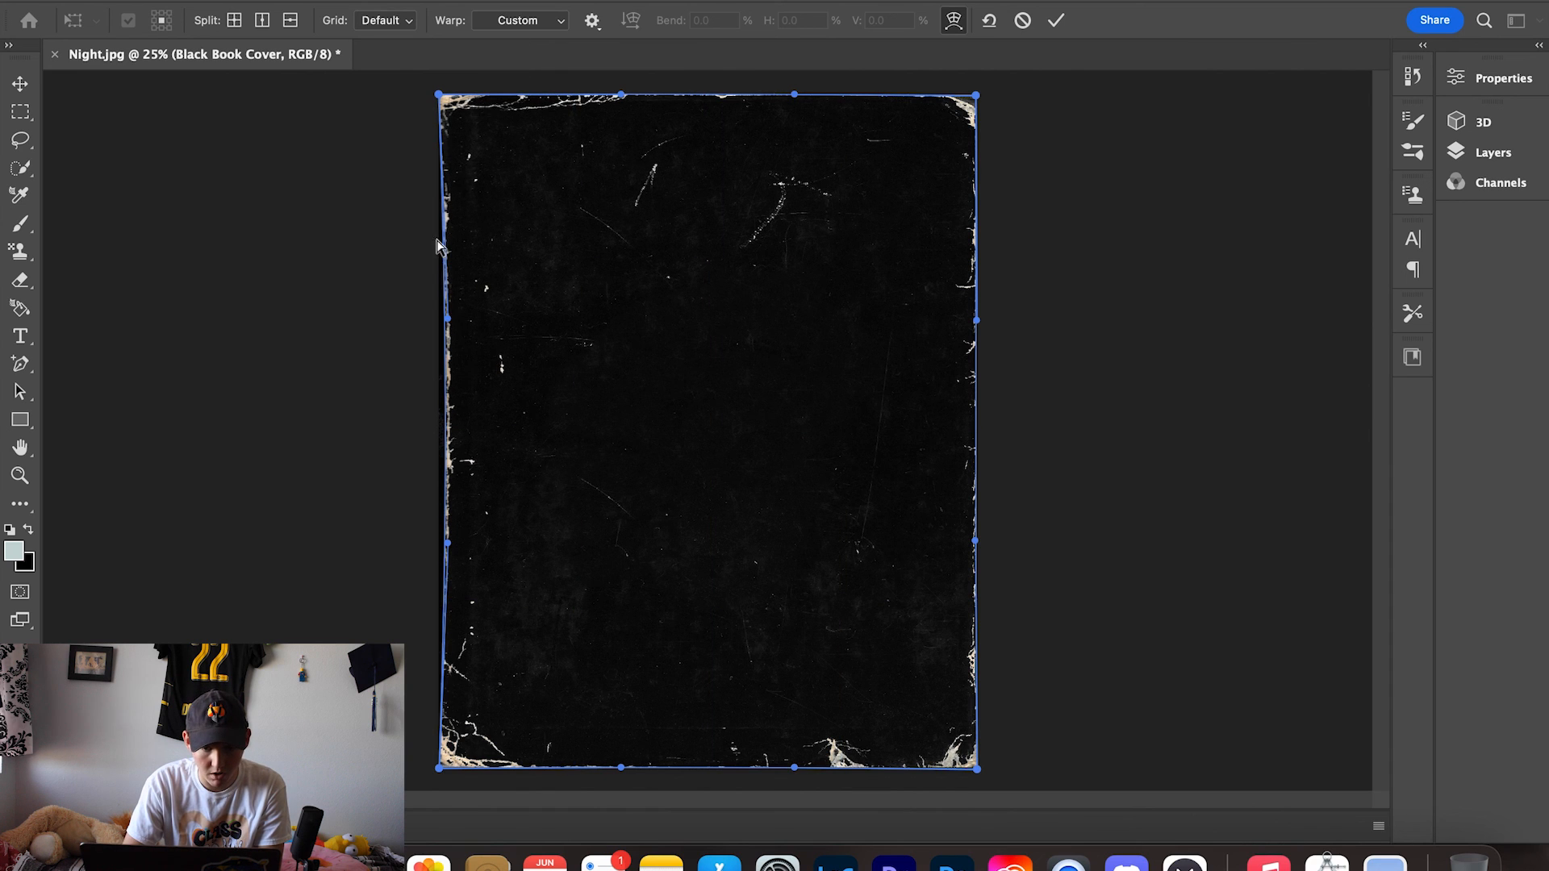
left_click_drag(447, 543, 443, 549)
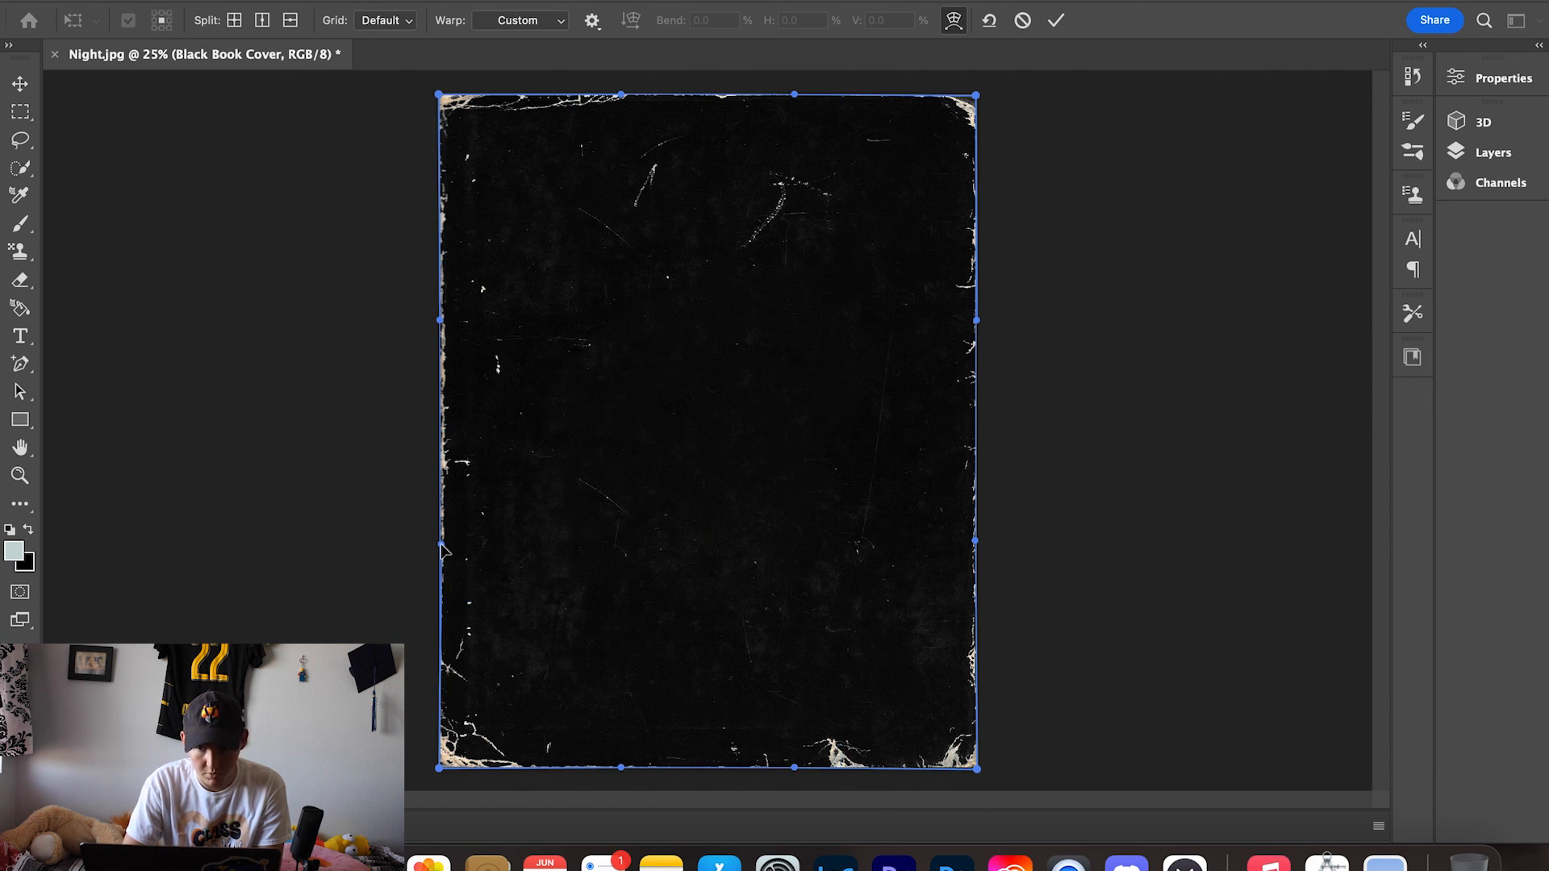
left_click(1057, 22)
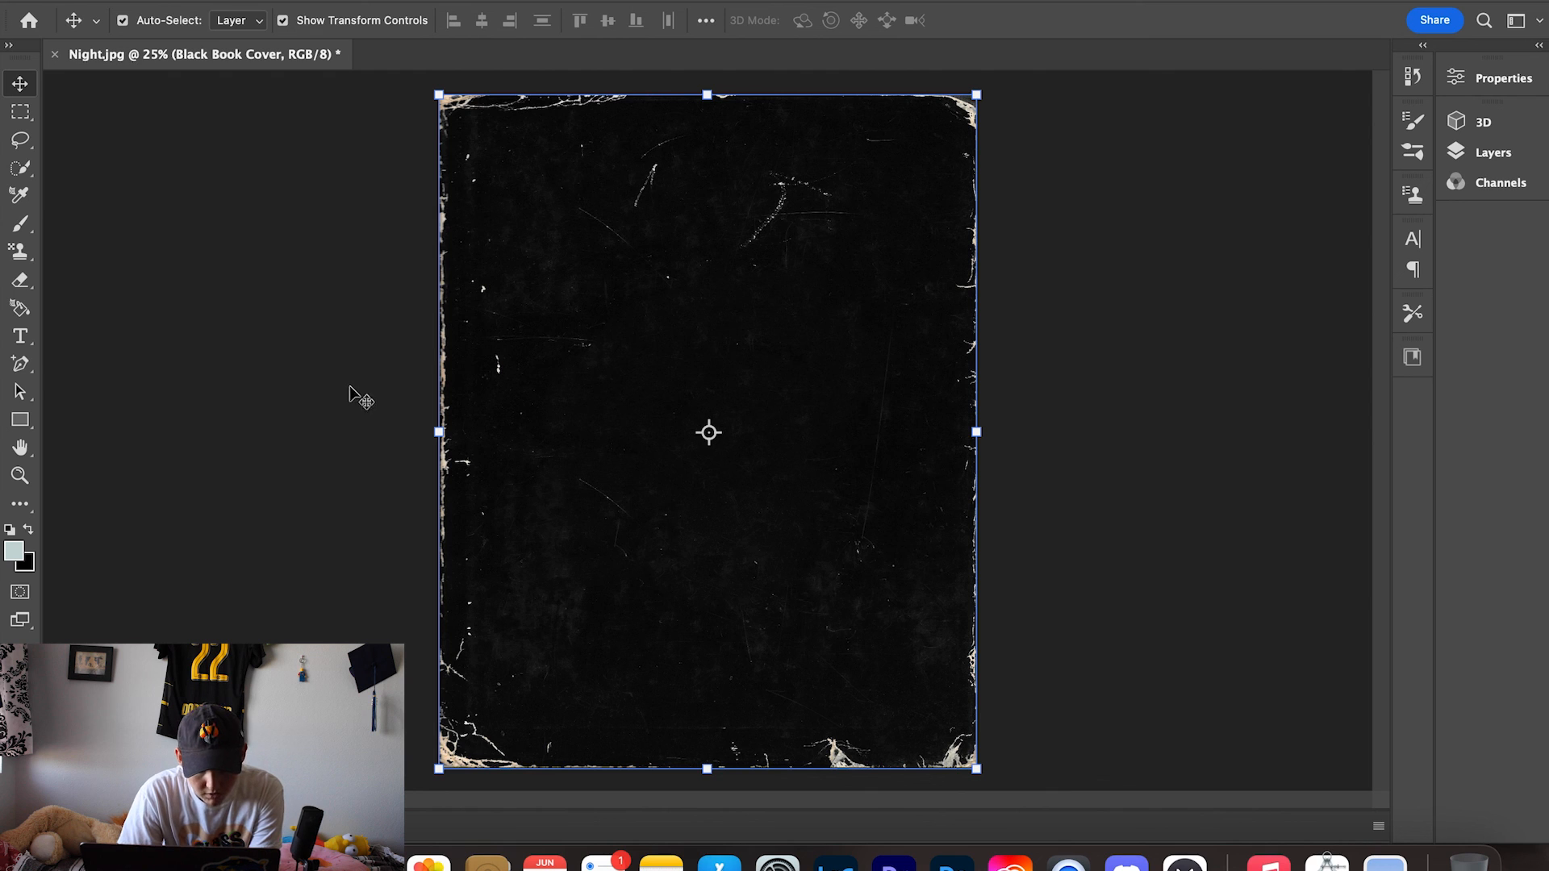
- Zoom in on the texture's left edge to inspect how it meets the canvas
left_click(352, 433)
scroll(413, 460, "up", 2)
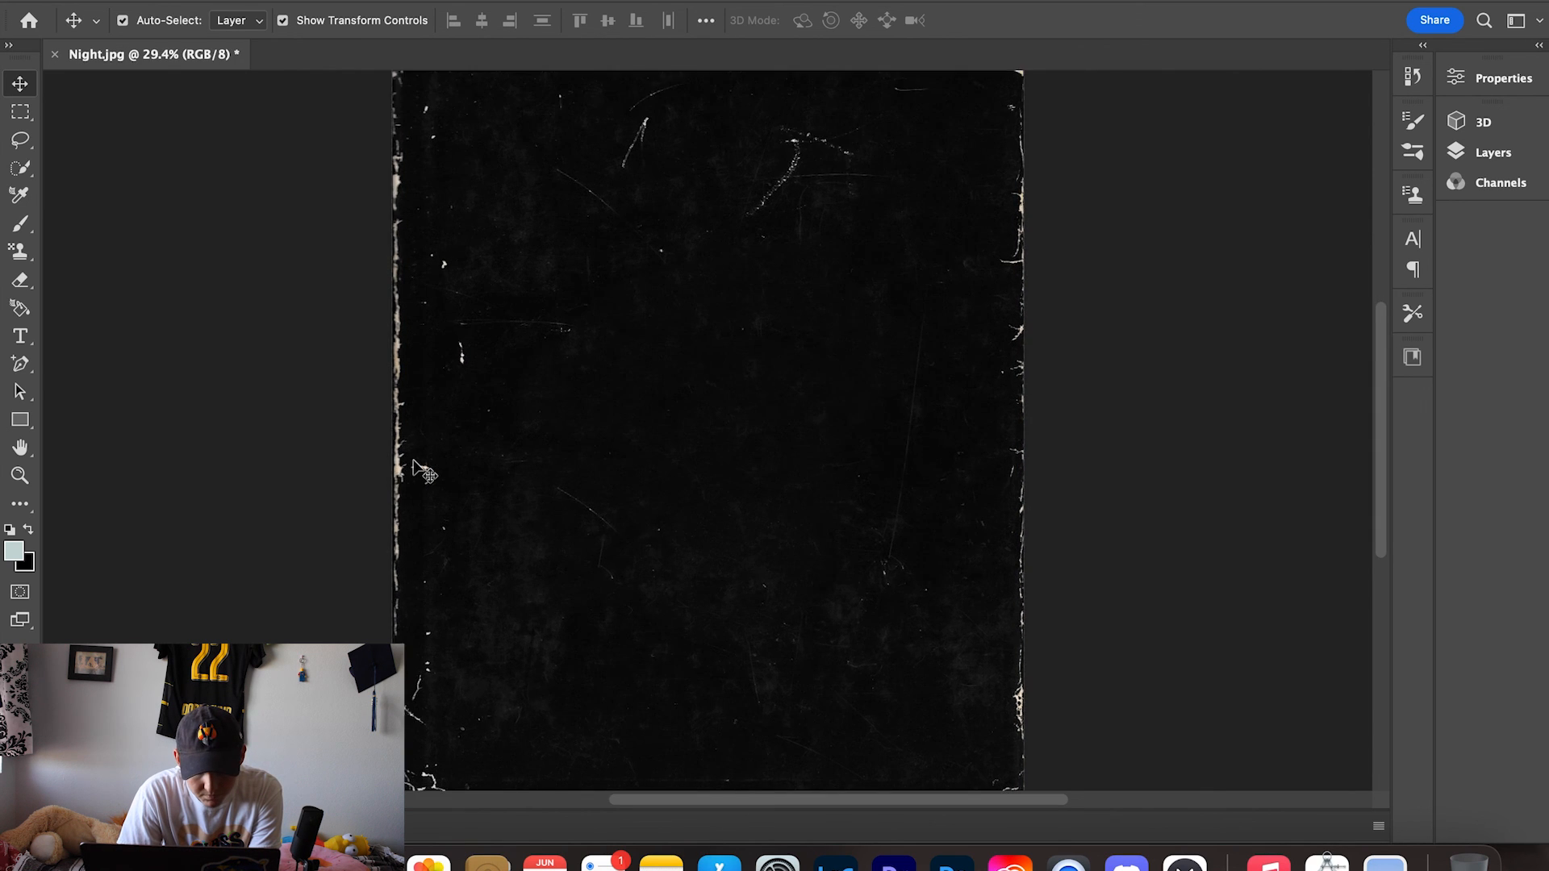
scroll(413, 472, "up", 2)
scroll(415, 467, "left", 3)
scroll(615, 460, "up", 2)
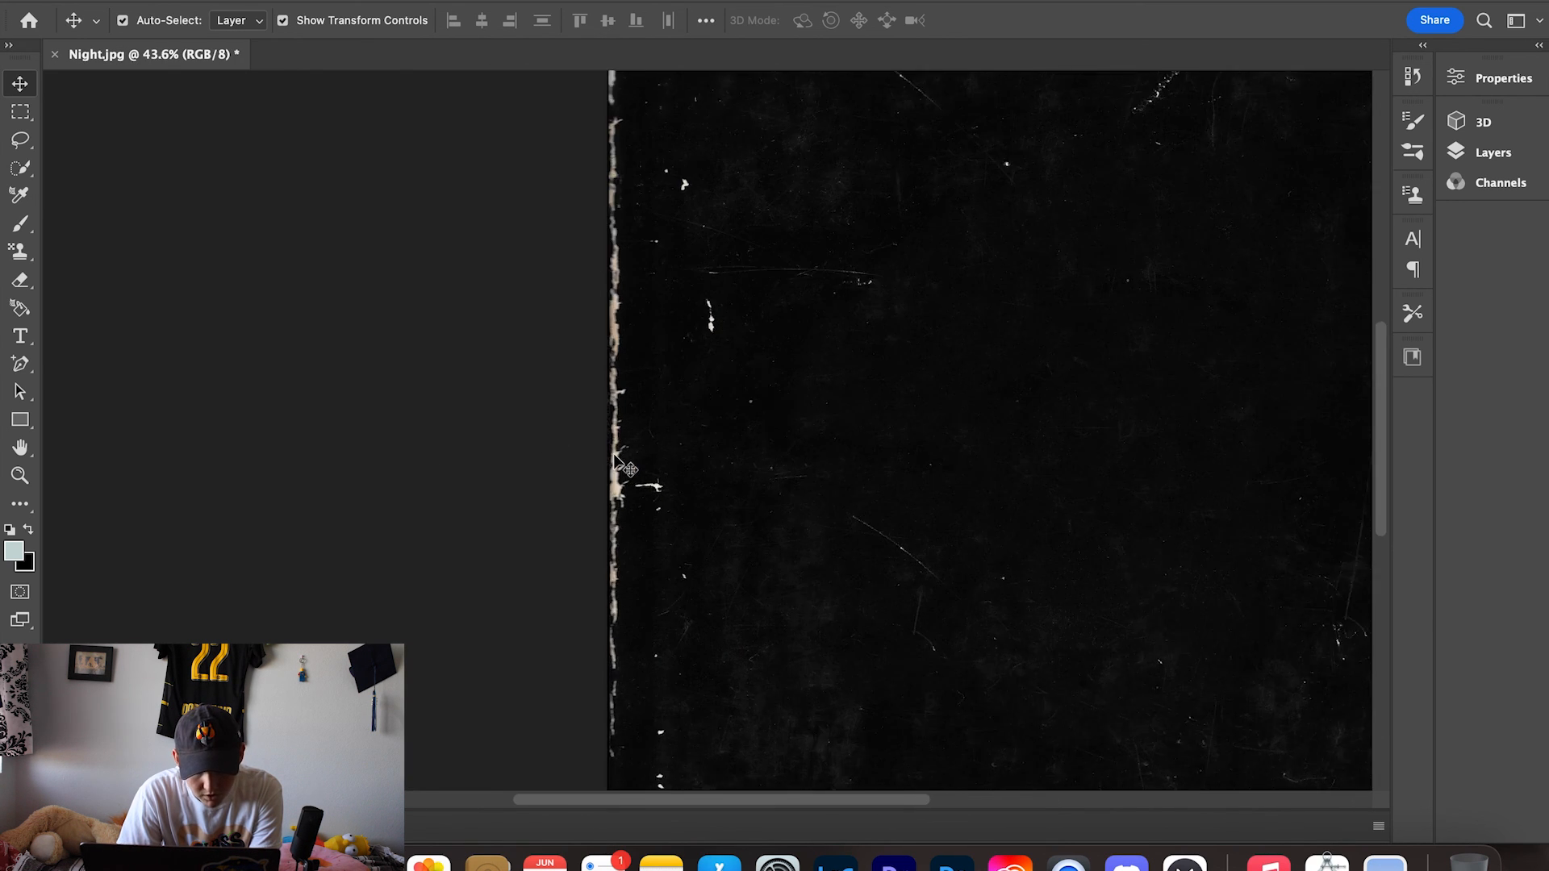
scroll(614, 460, "up", 1)
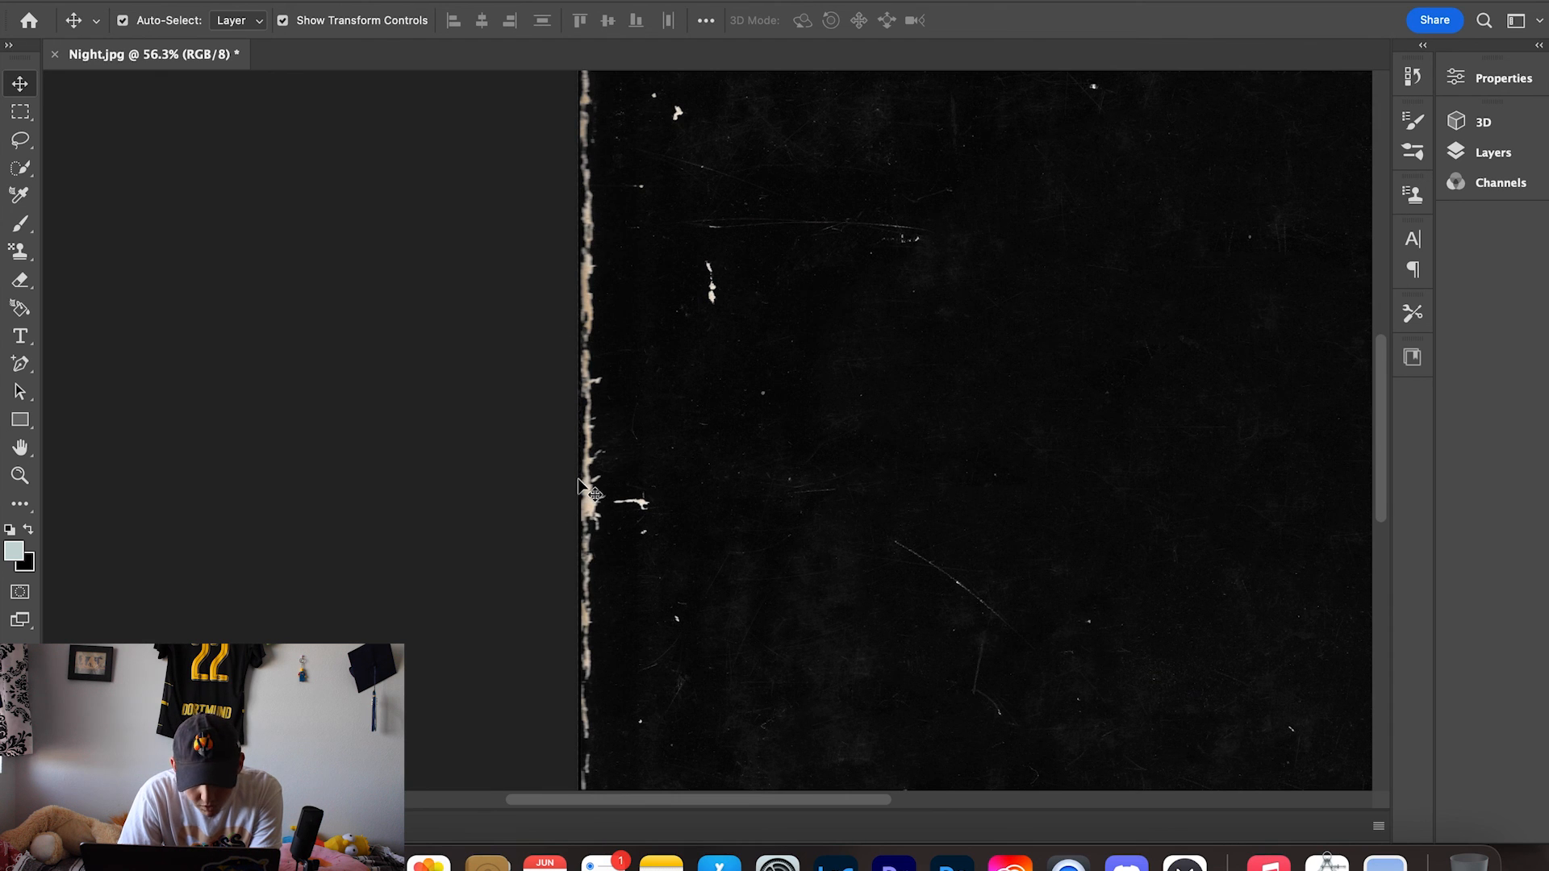
- Set the Black Book Cover texture layer's blending mode to Lighten so the photo shows through
scroll(579, 484, "up", 1)
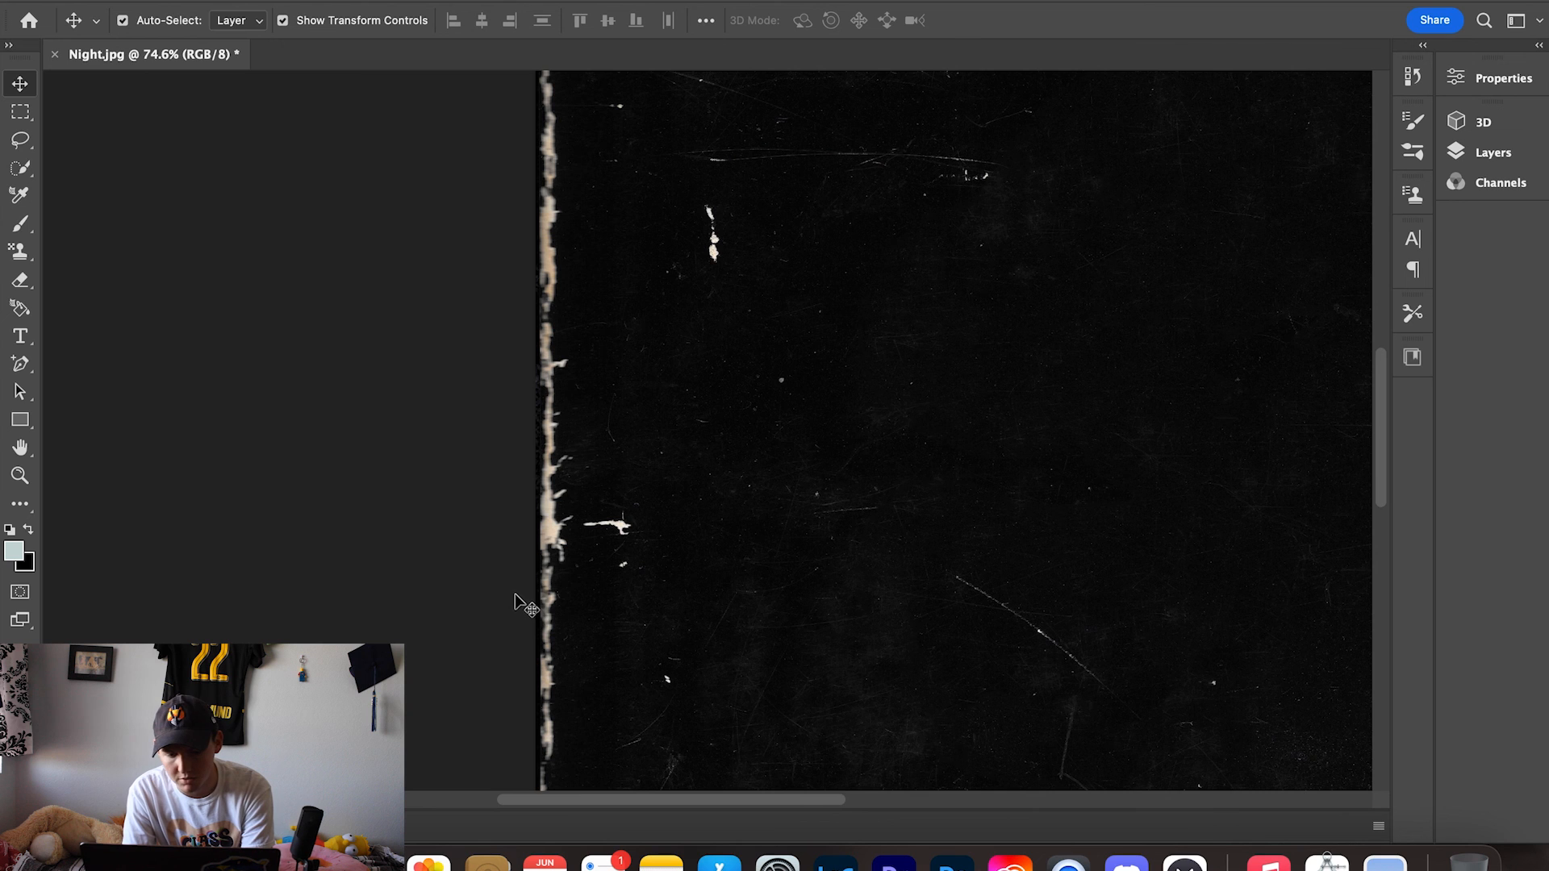
scroll(714, 564, "down", 1)
scroll(817, 555, "down", 5)
scroll(813, 551, "down", 3)
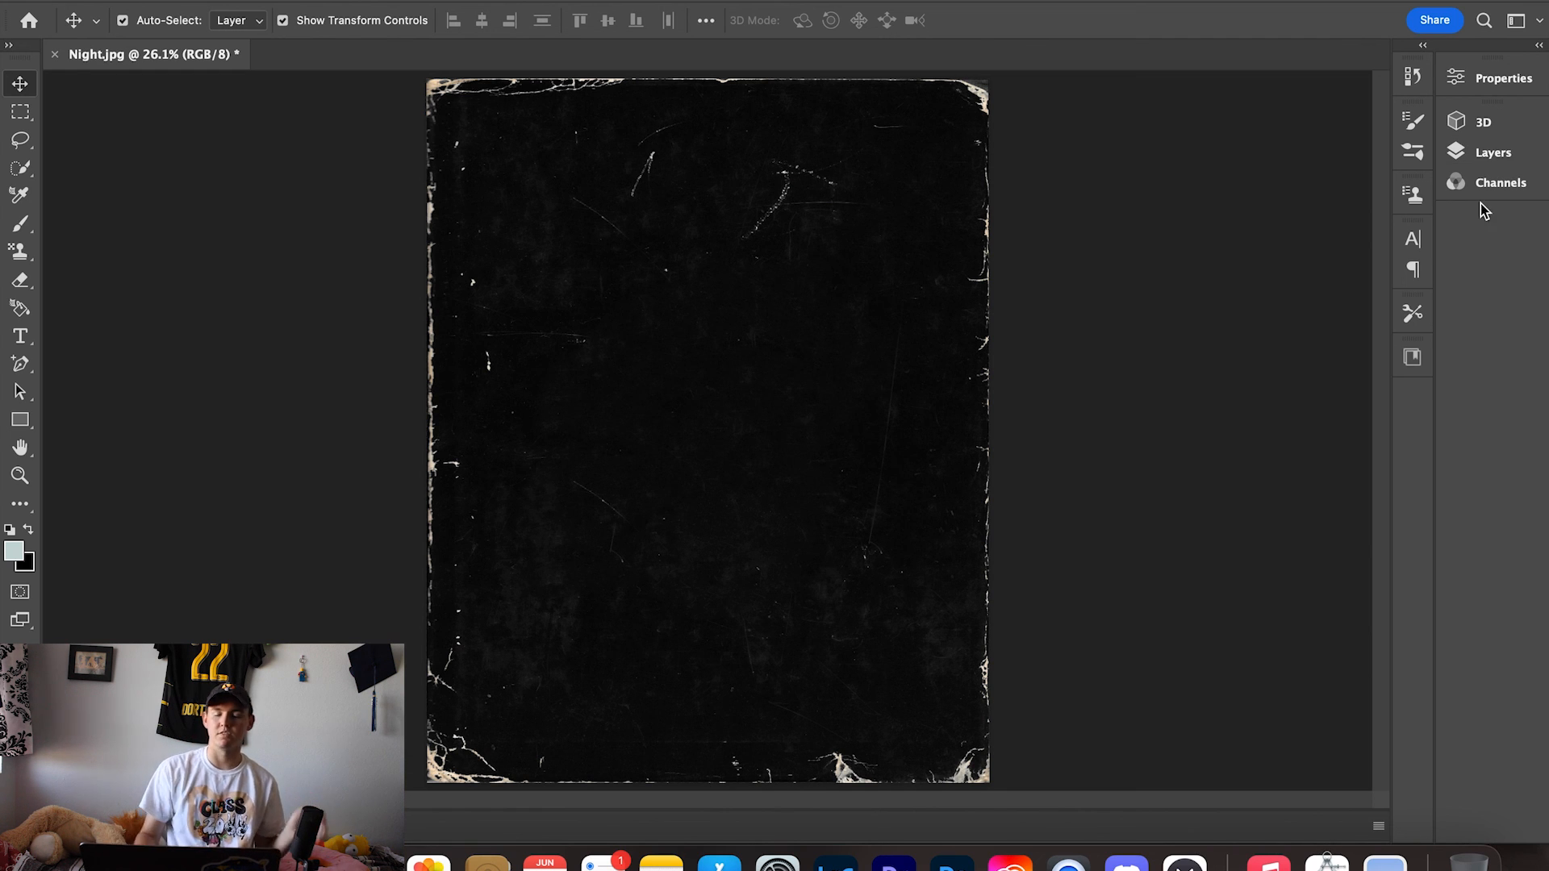
left_click(1488, 154)
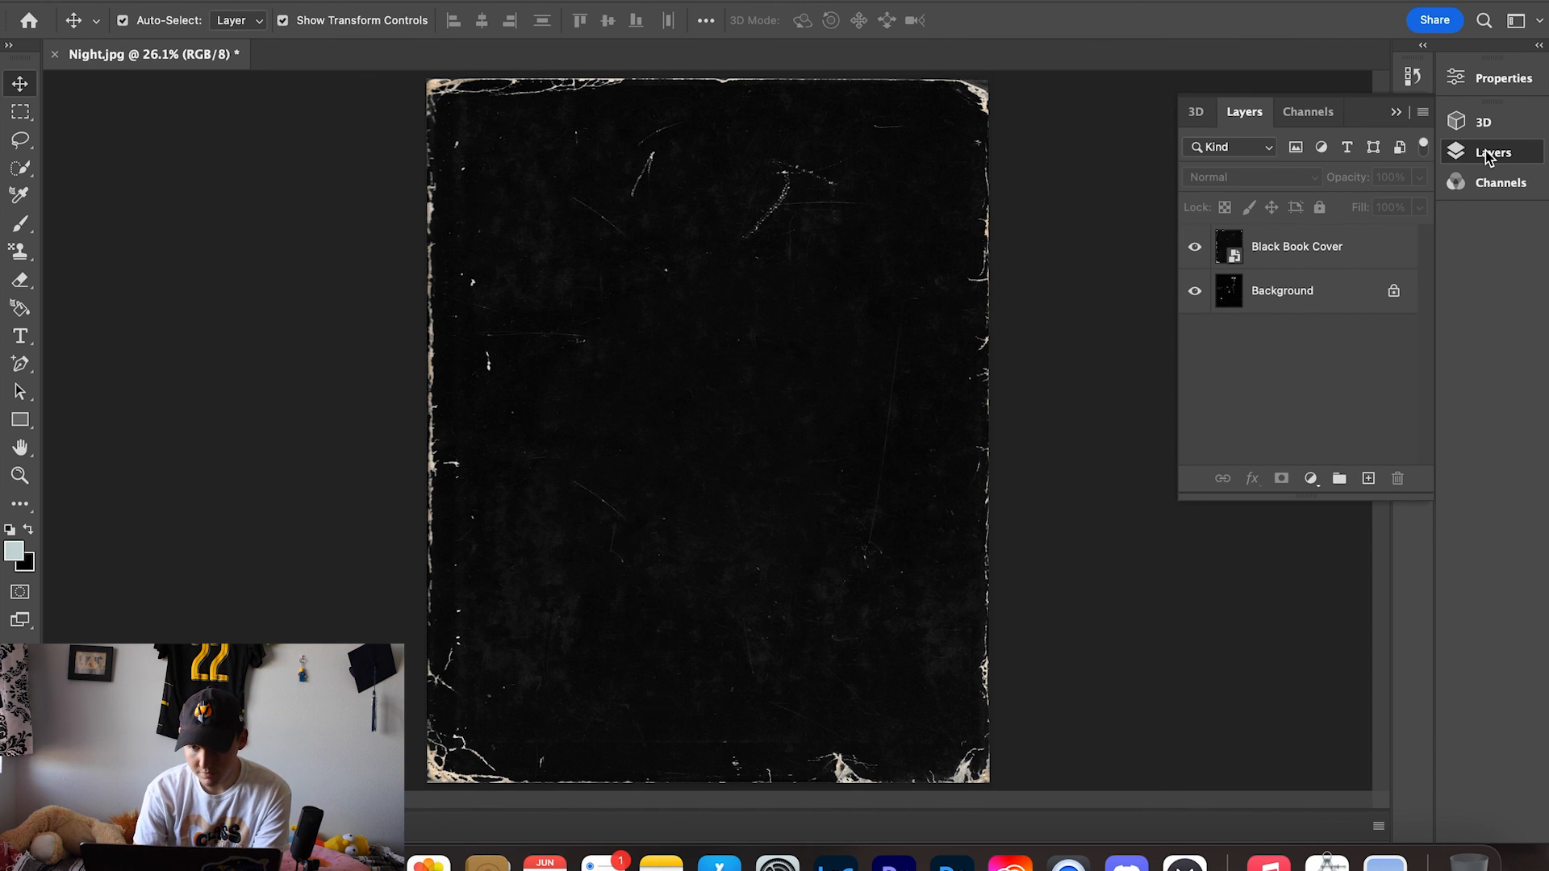
left_click(1304, 254)
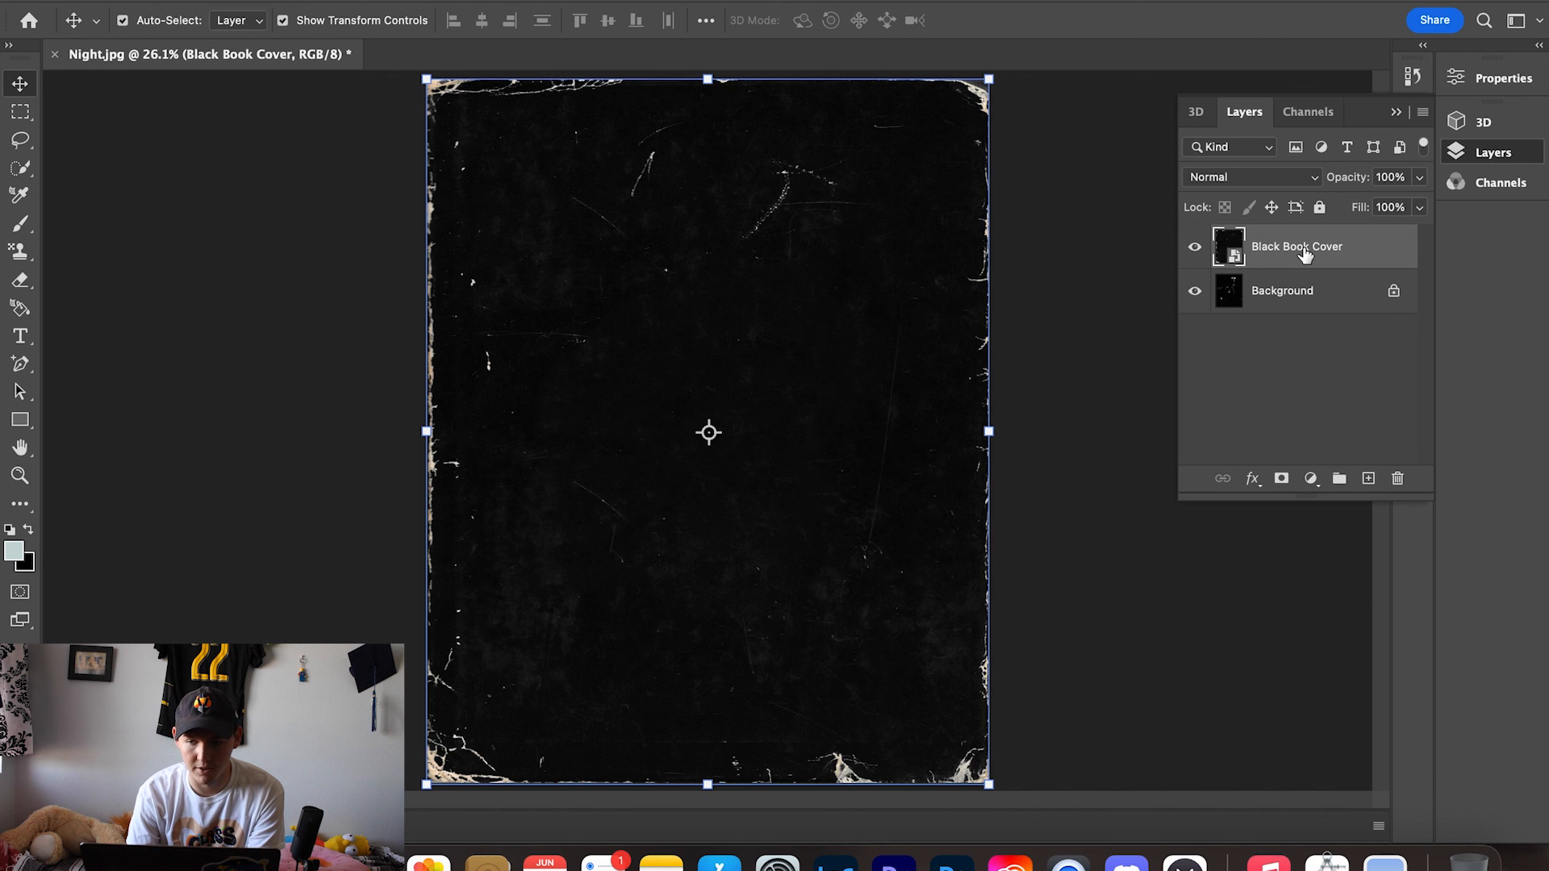
left_click(1308, 179)
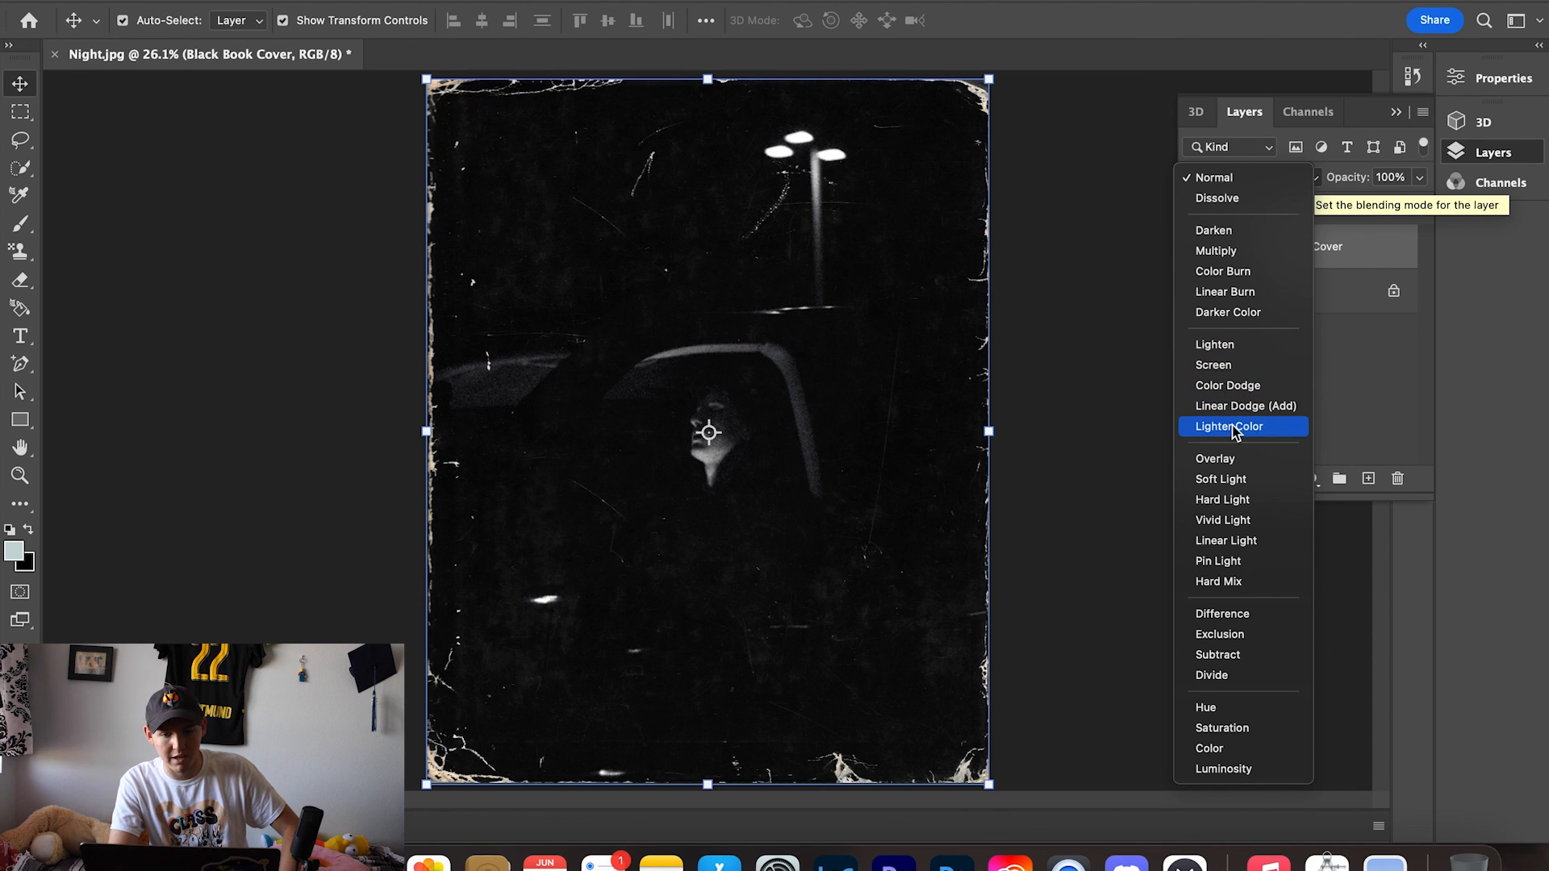
left_click(1217, 345)
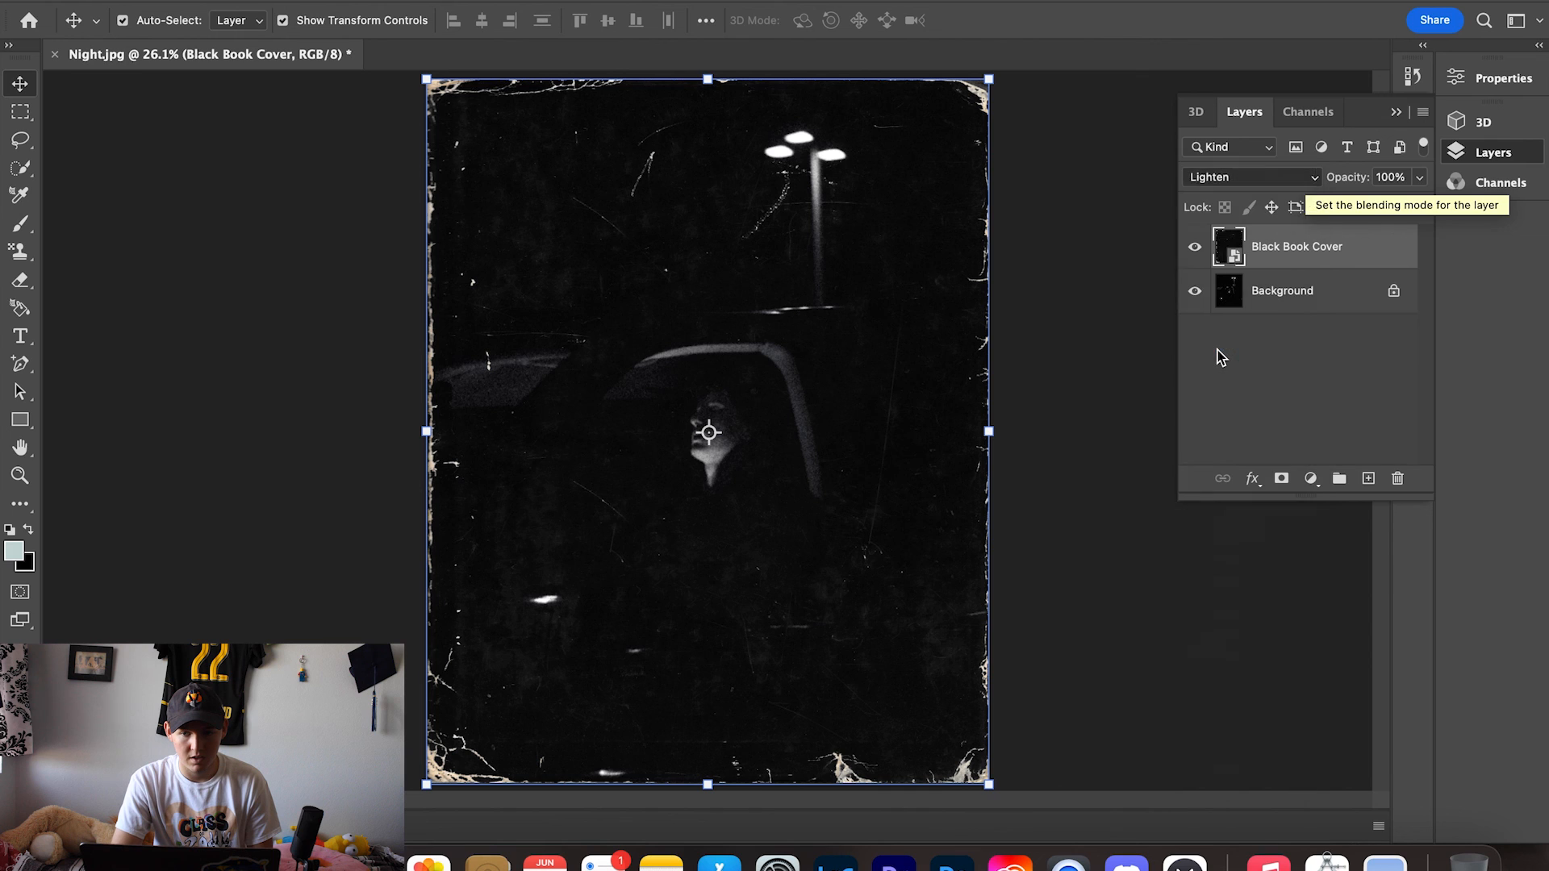
left_click(1398, 115)
left_click(1249, 180)
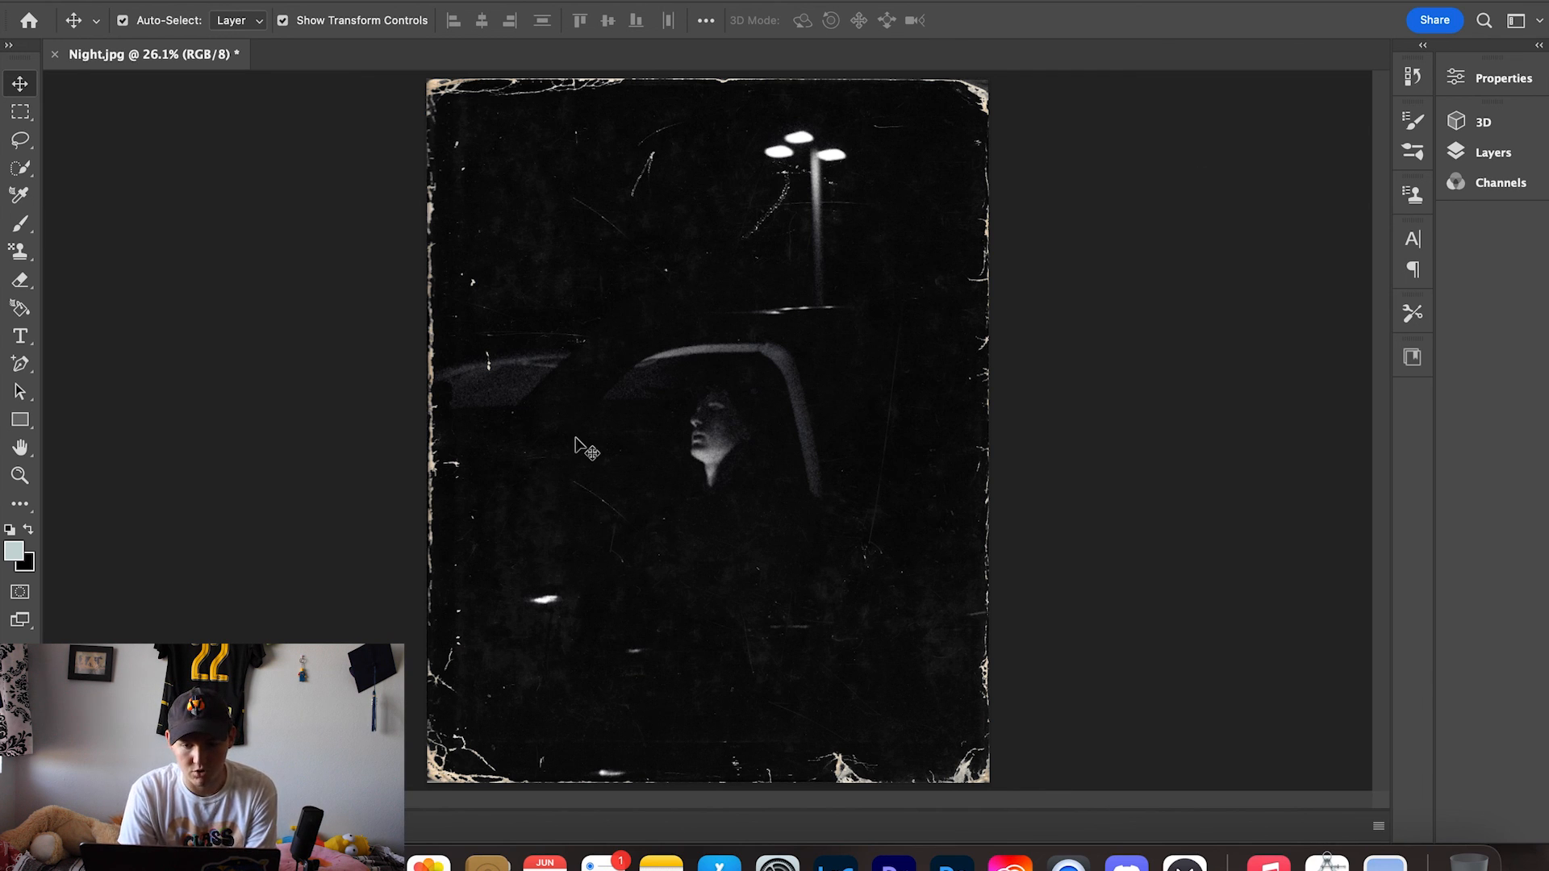
- Zoom and pan across the blended image to examine how the texture's edges and scratches overlay the photo
scroll(724, 344, "up", 3)
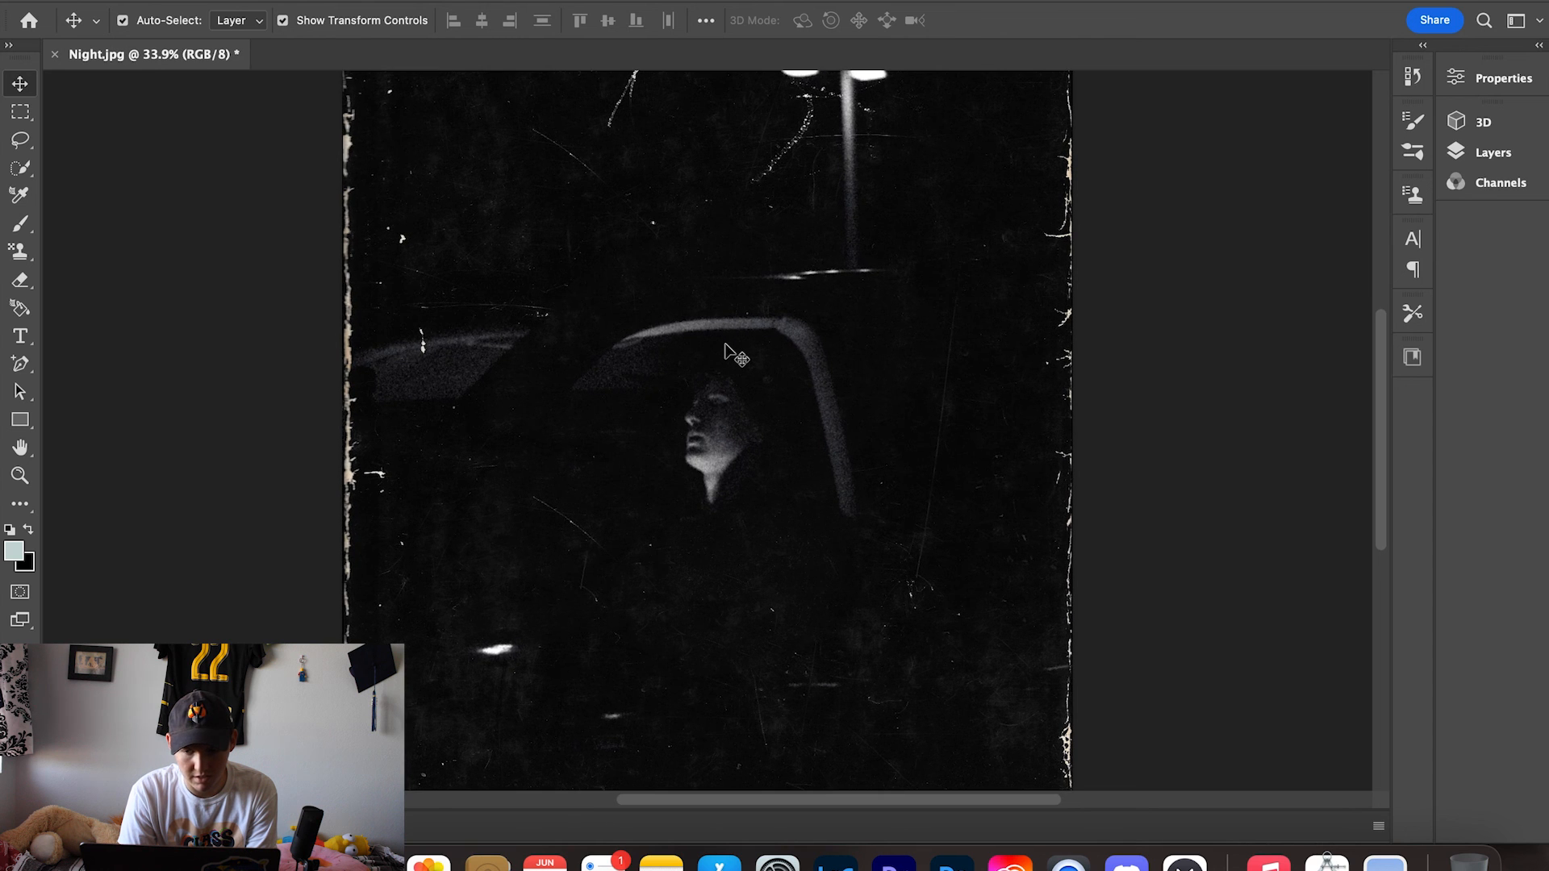
scroll(725, 345, "up", 3)
scroll(724, 344, "up", 10)
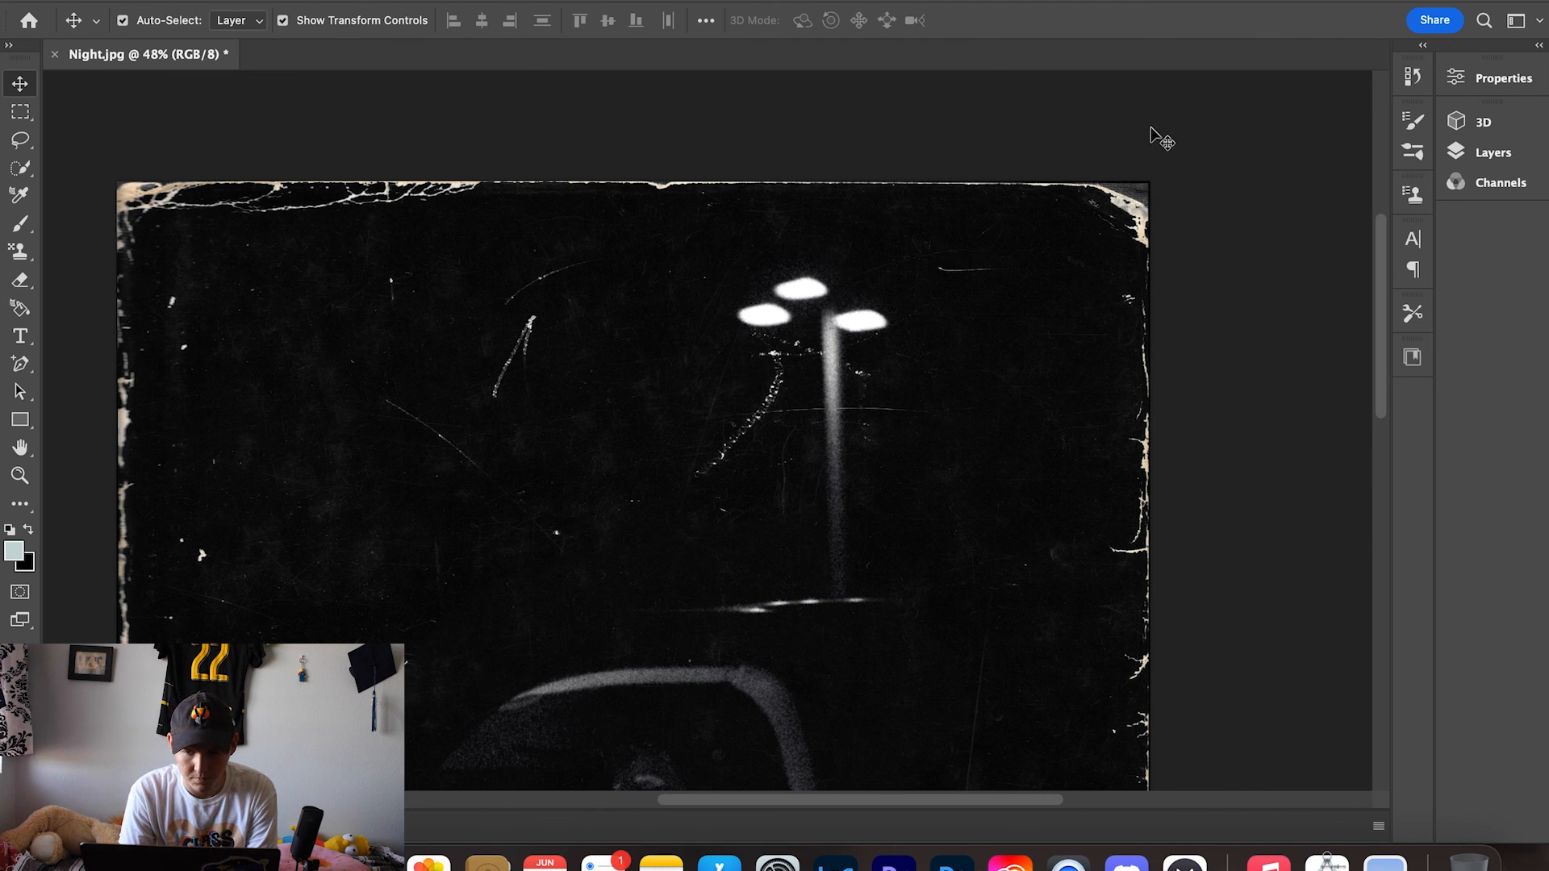
scroll(1117, 242, "up", 5)
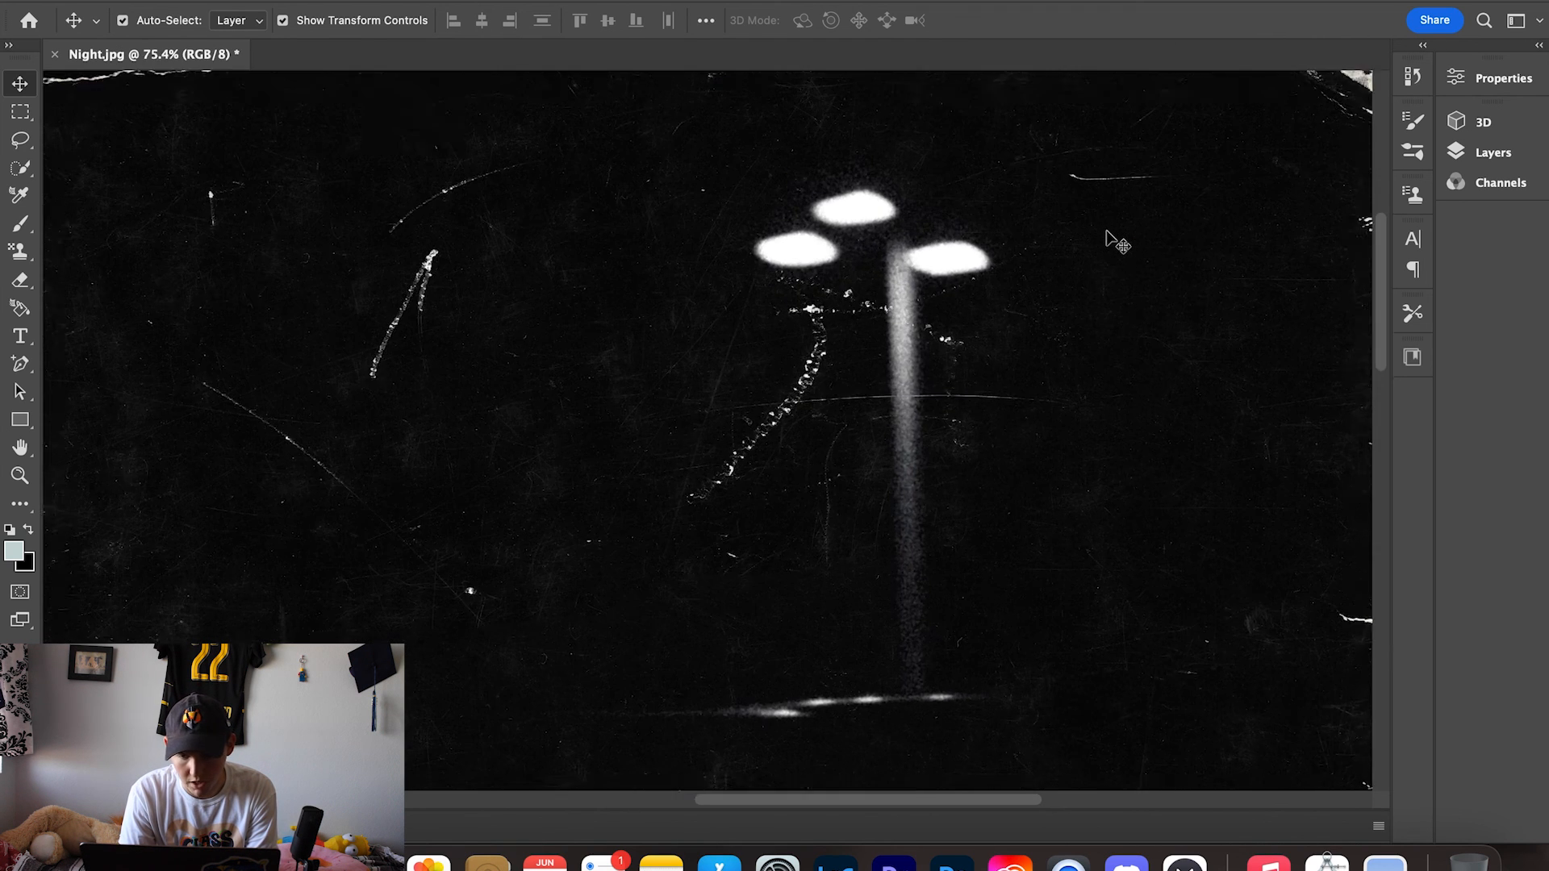
scroll(1117, 242, "up", 5)
scroll(1106, 239, "right", 4)
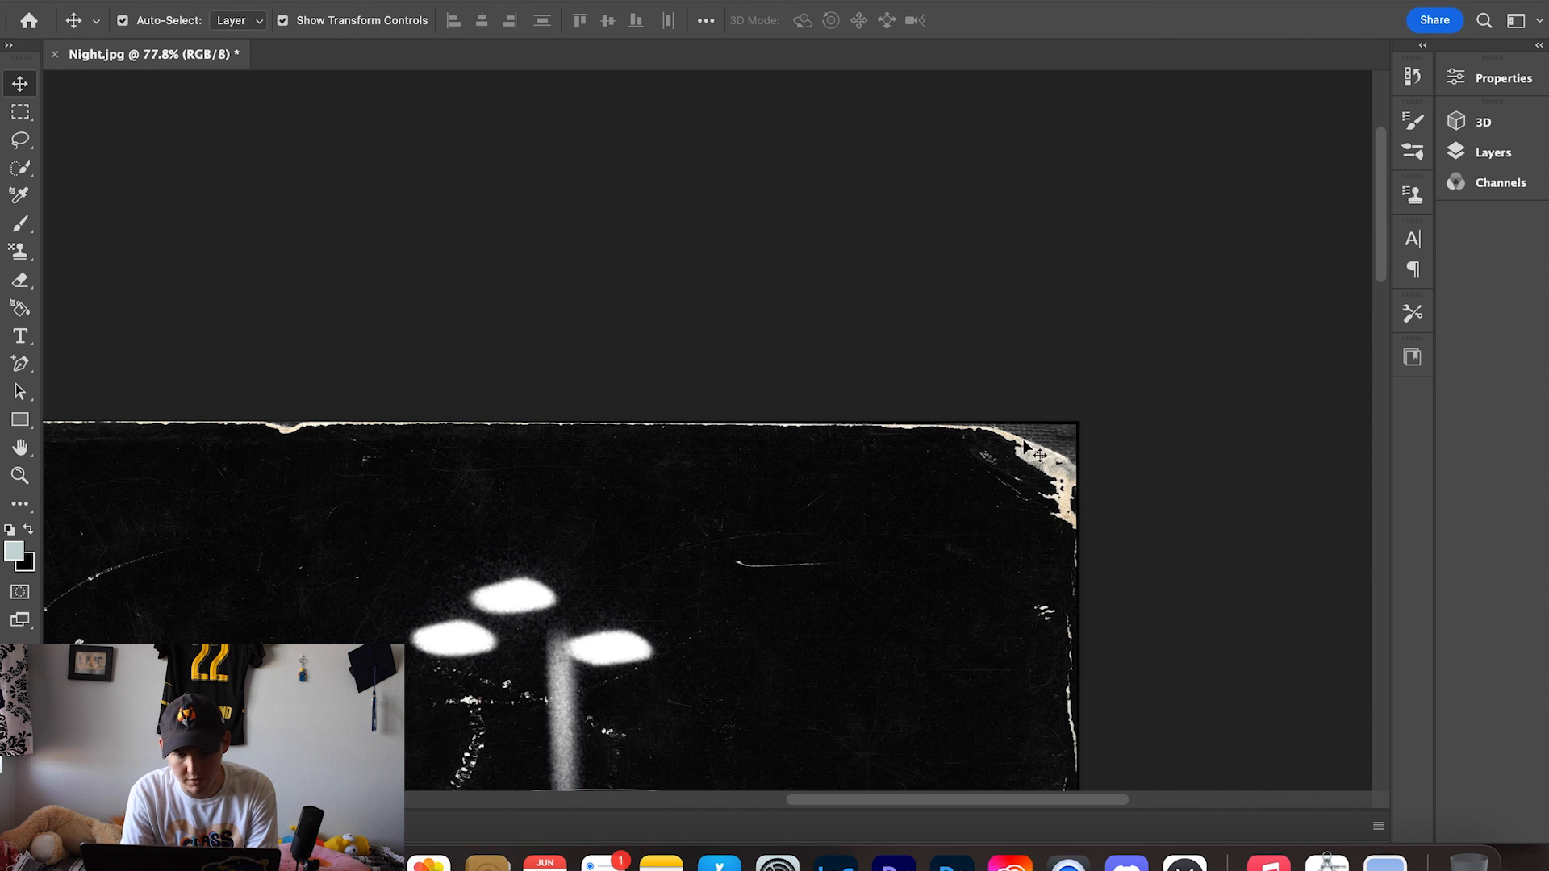
scroll(877, 491, "left", 2)
scroll(877, 490, "down", 1)
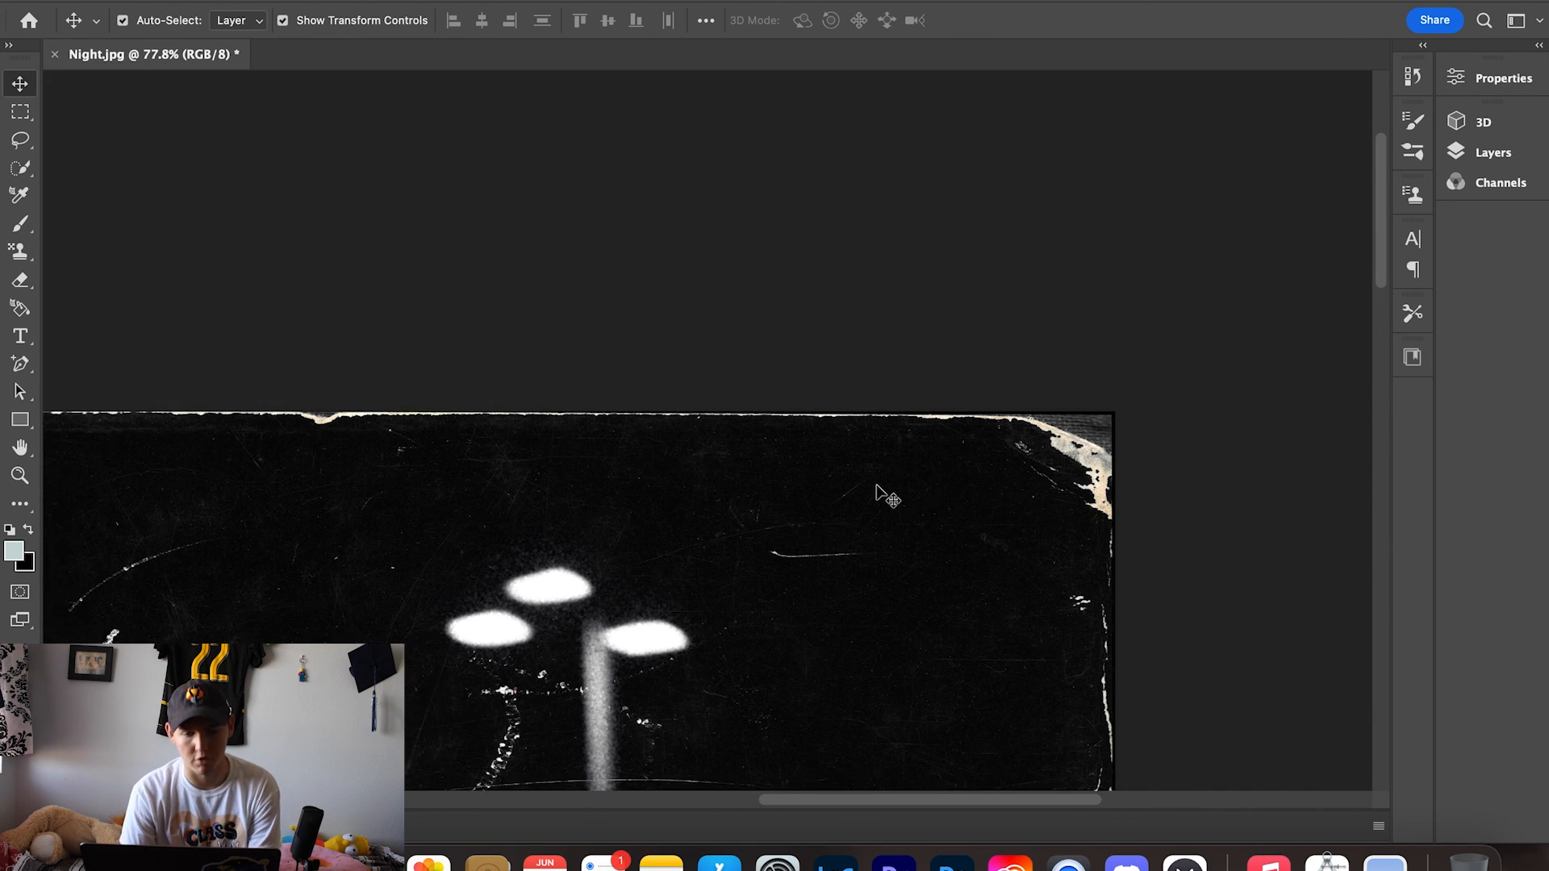
scroll(877, 490, "left", 15)
scroll(877, 490, "down", 5)
scroll(565, 519, "left", 10)
scroll(565, 519, "down", 2)
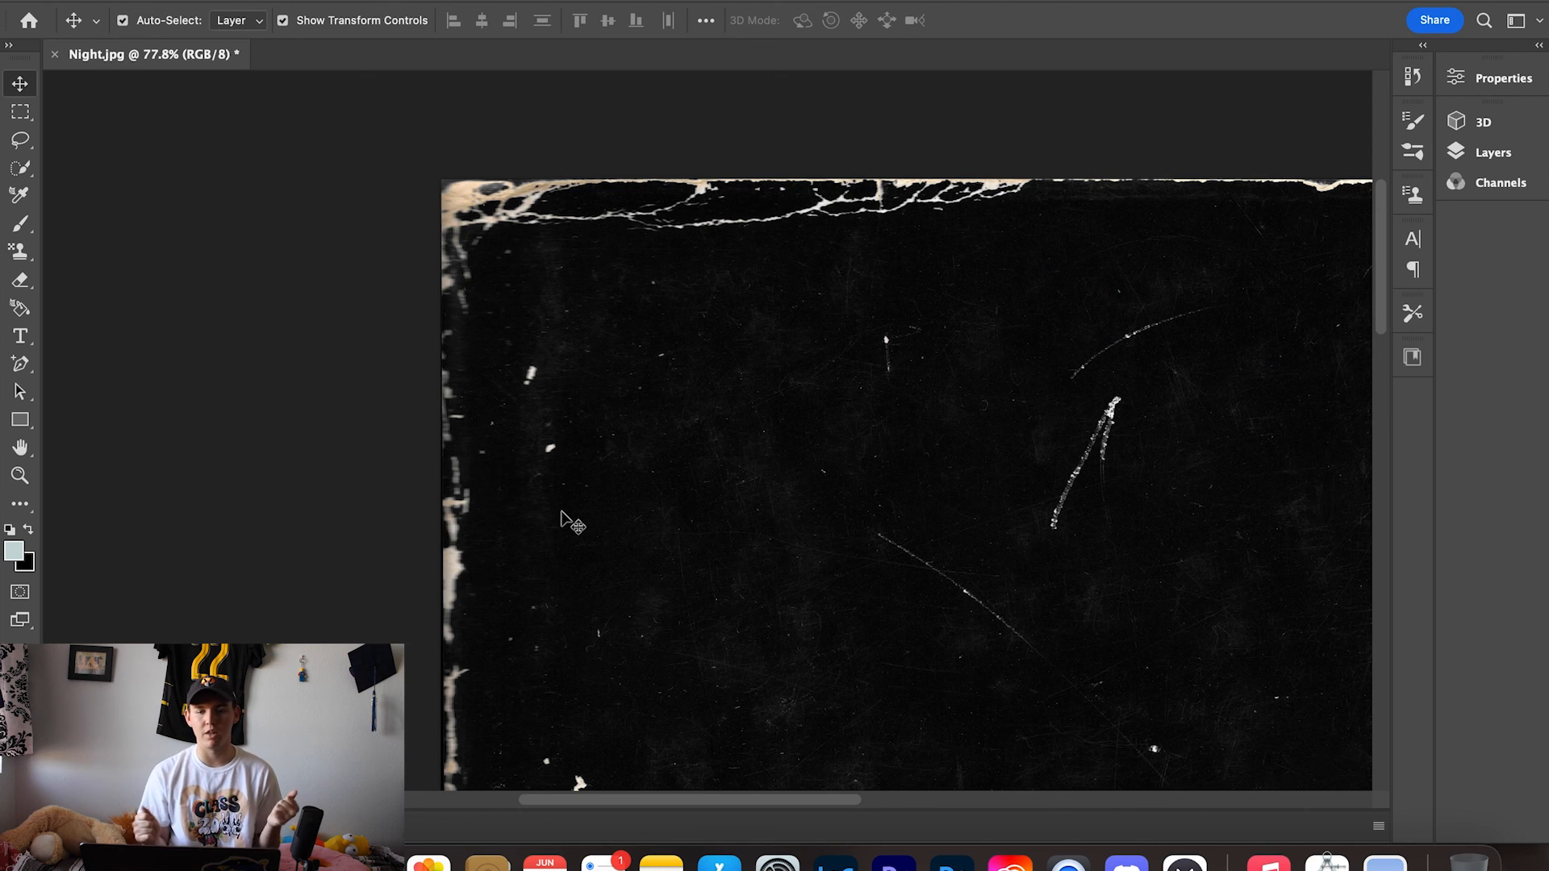
scroll(565, 519, "right", 3)
scroll(565, 518, "down", 5)
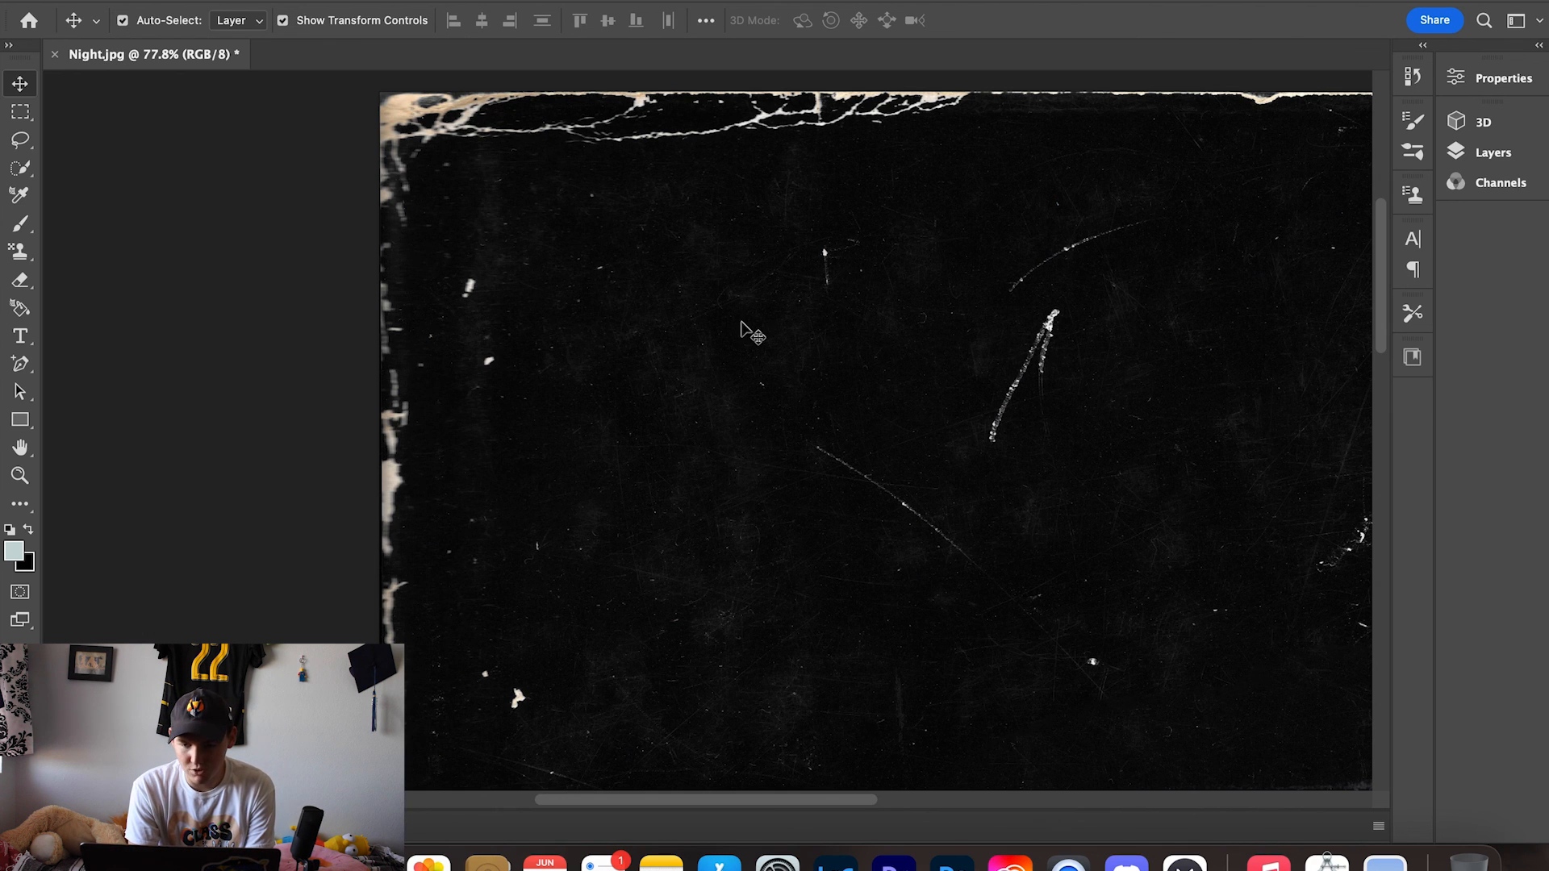
scroll(743, 327, "right", 9)
scroll(742, 327, "down", 9)
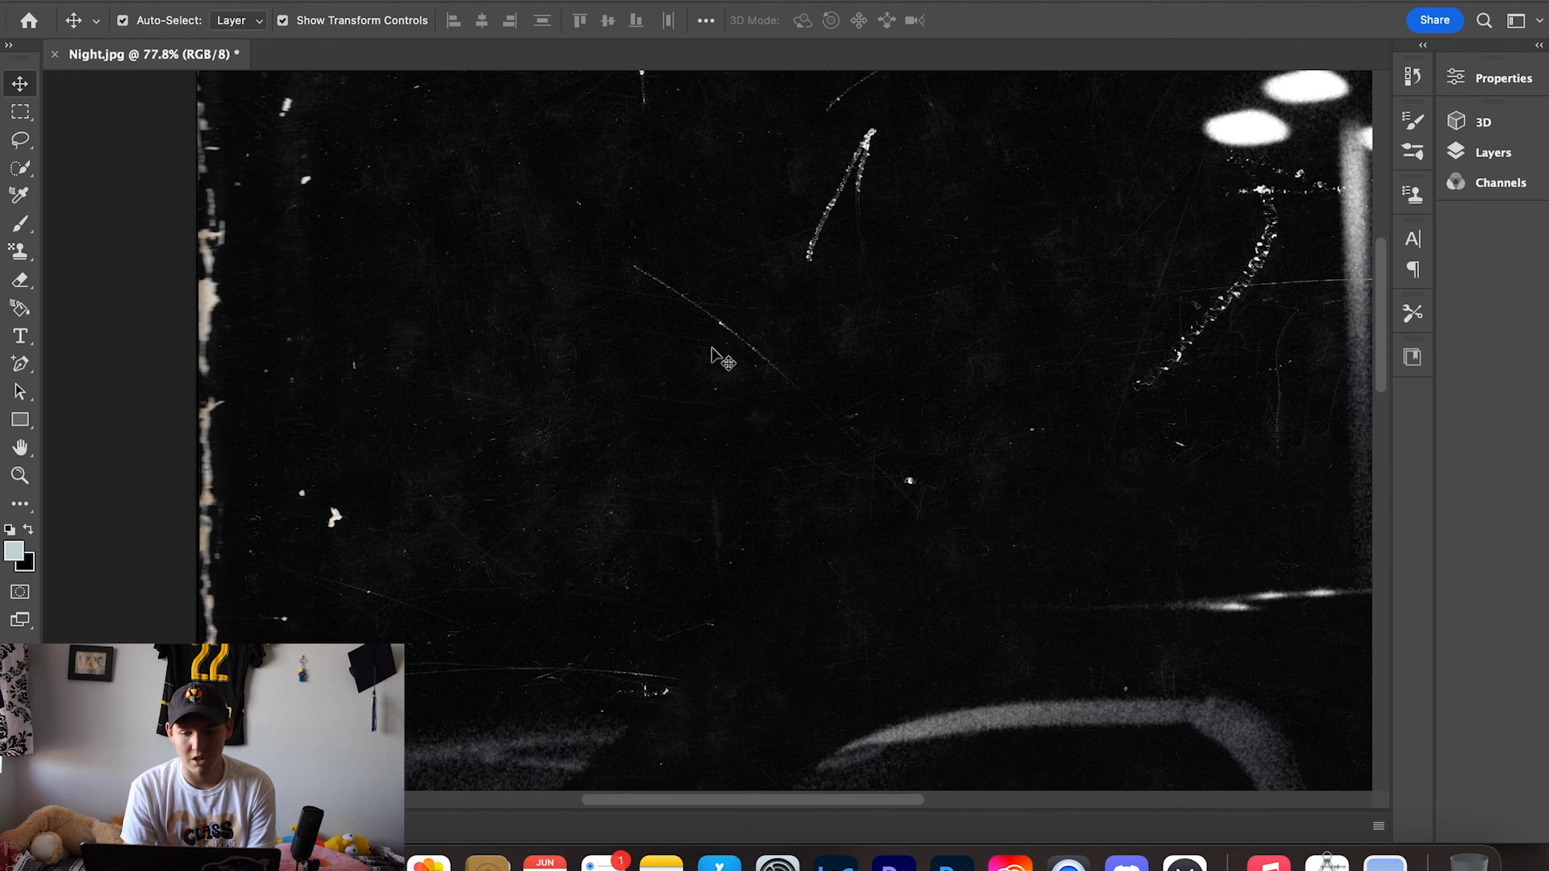
scroll(714, 355, "right", 3)
scroll(714, 355, "down", 3)
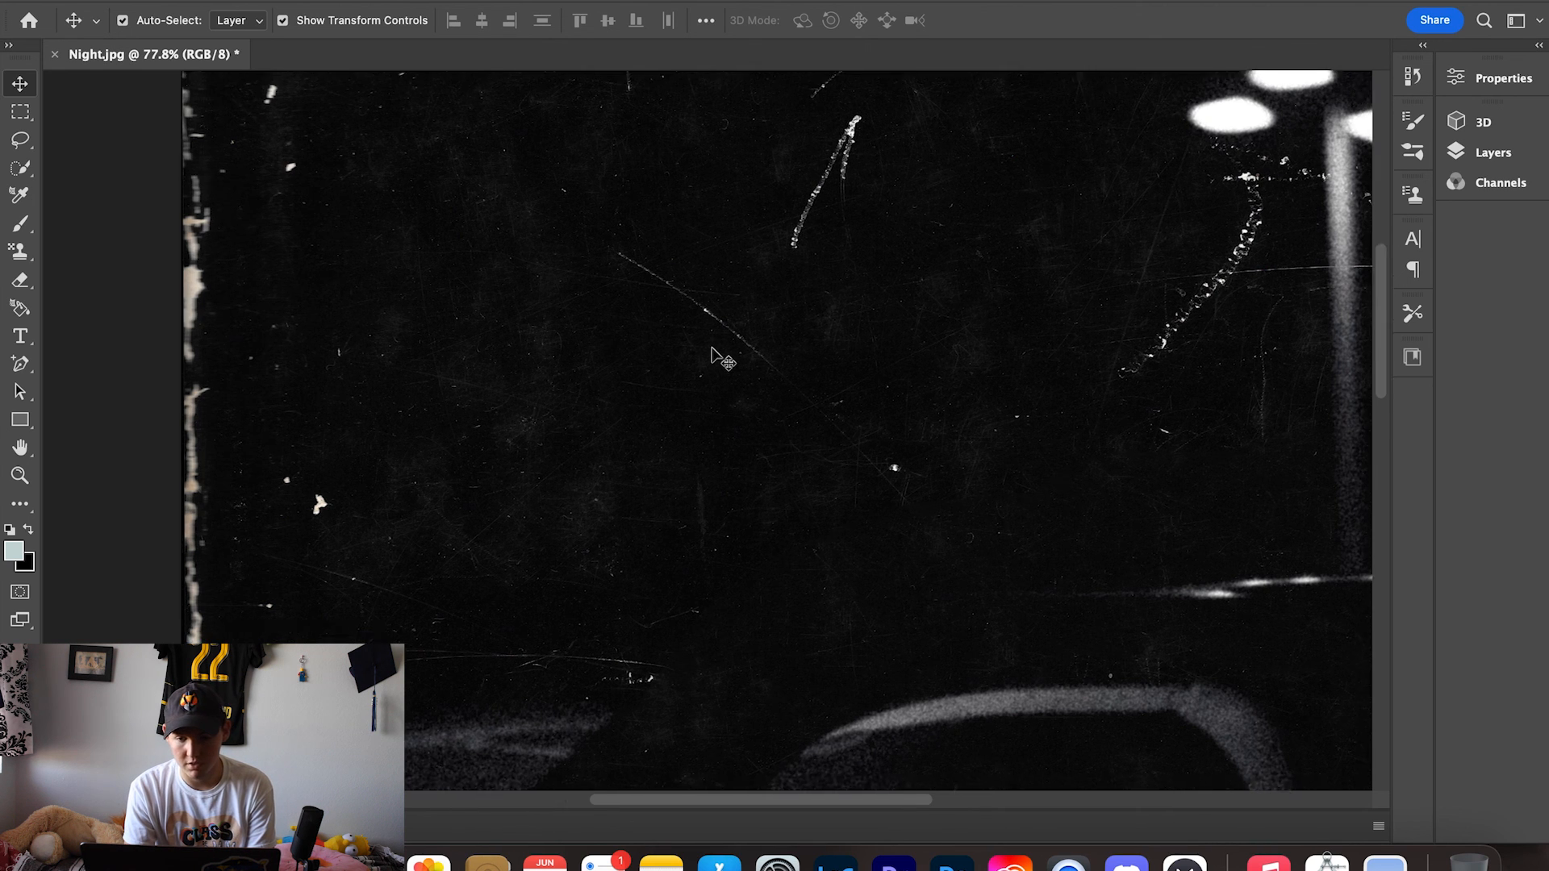
scroll(710, 356, "down", 5)
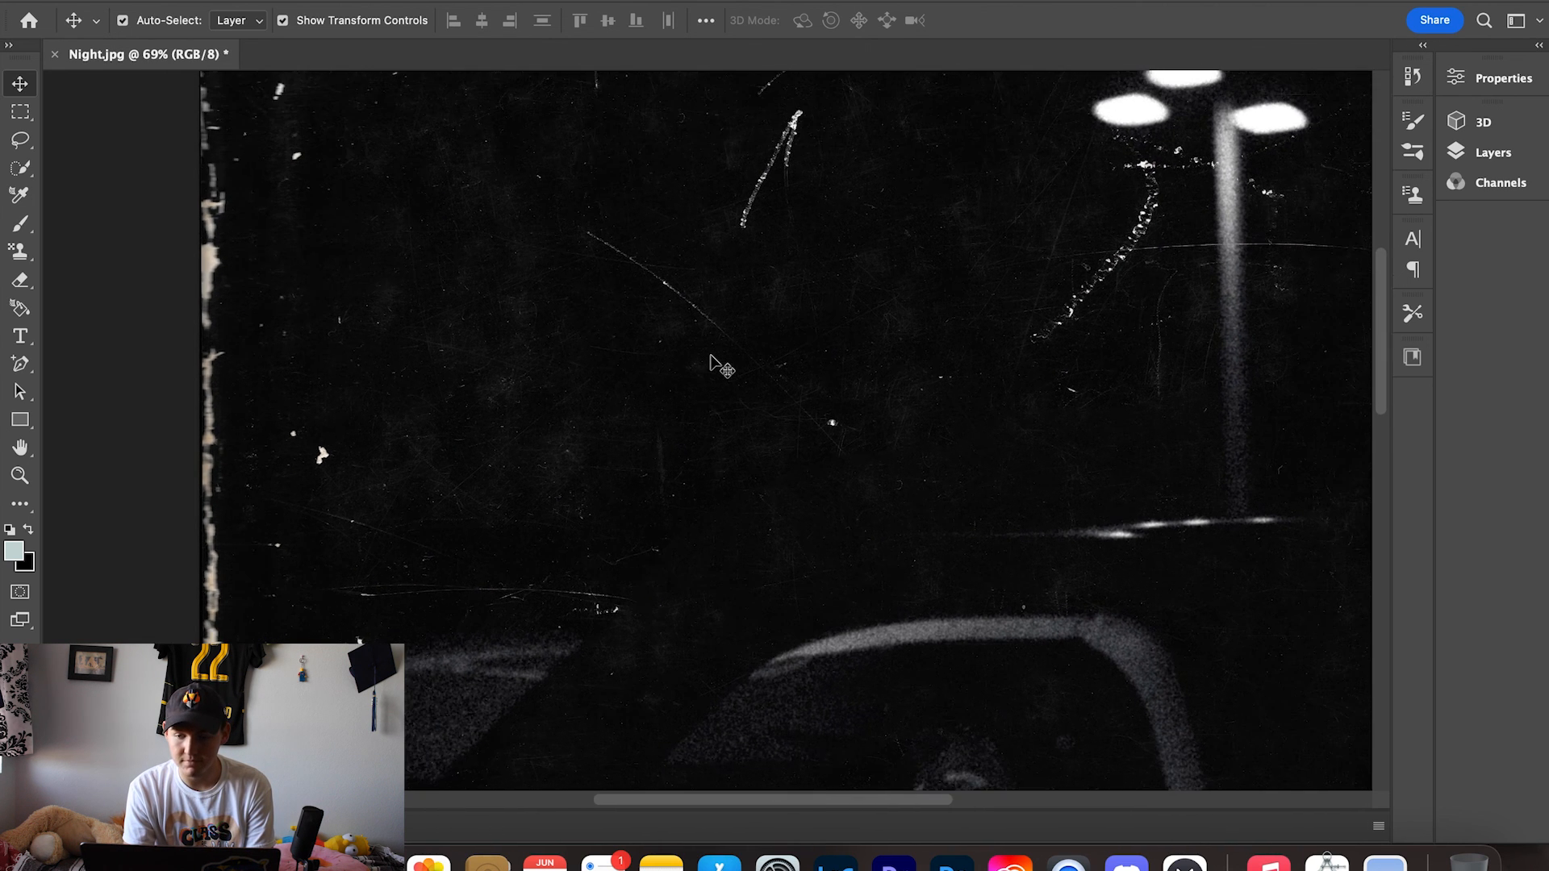
scroll(710, 394, "down", 3)
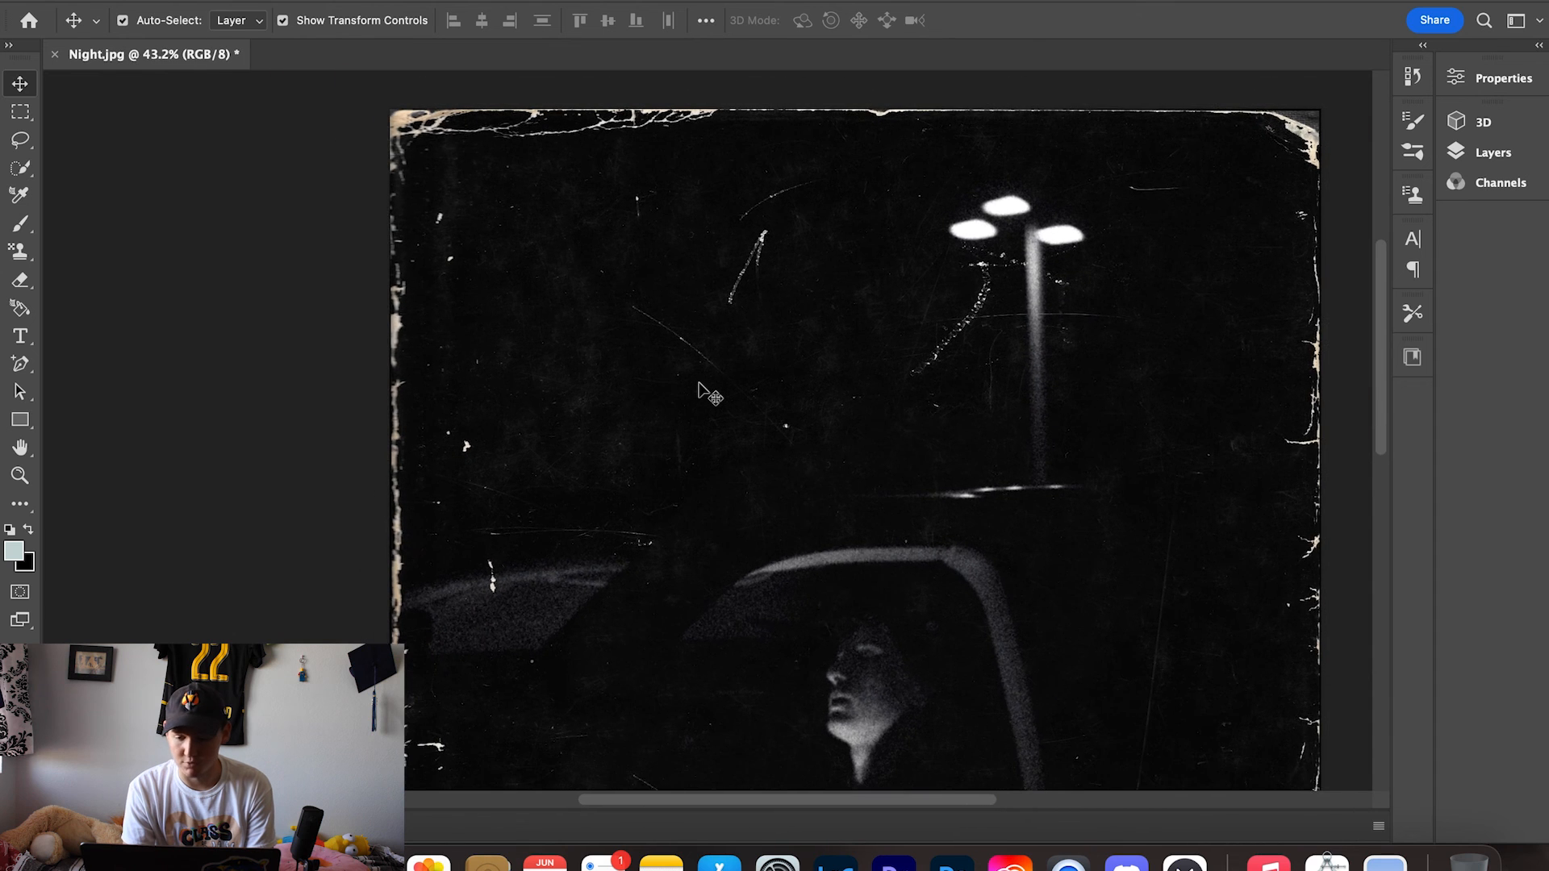
scroll(710, 396, "down", 2)
scroll(708, 395, "down", 1)
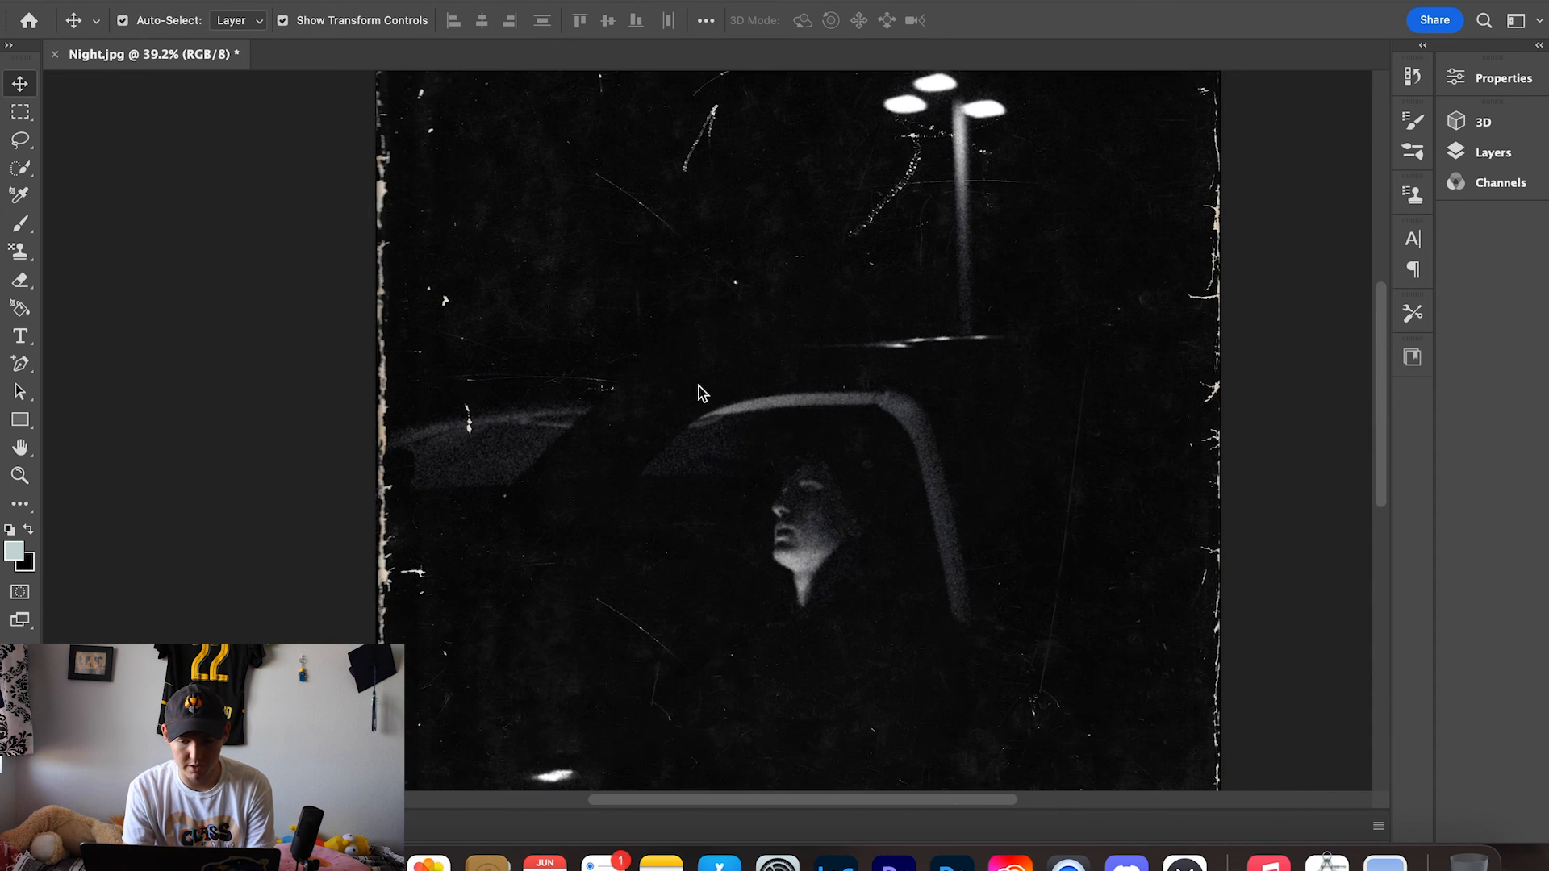
scroll(708, 394, "down", 2)
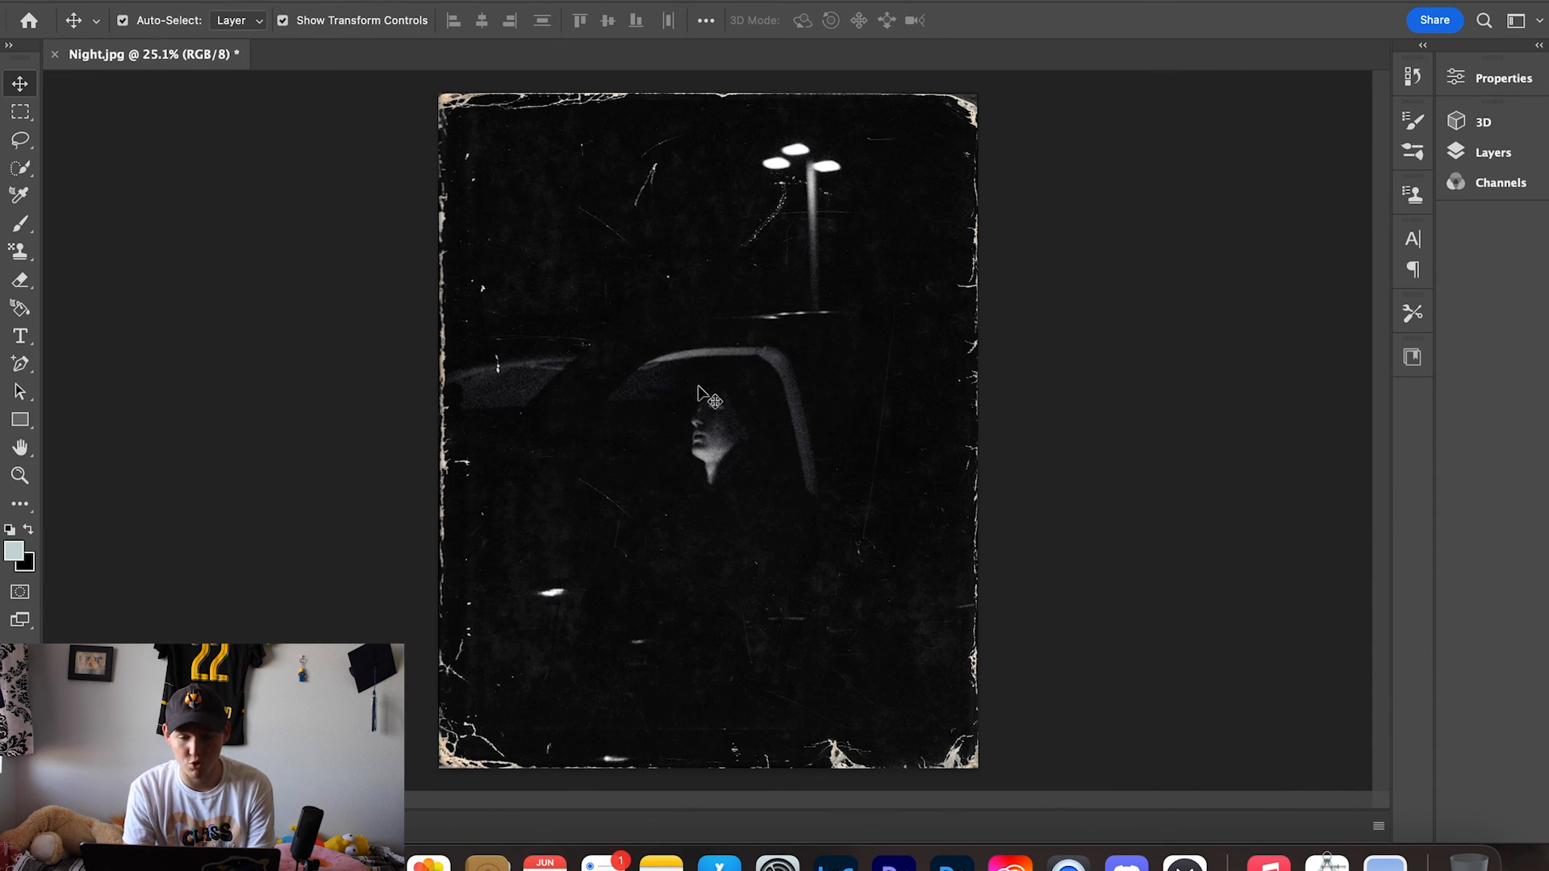